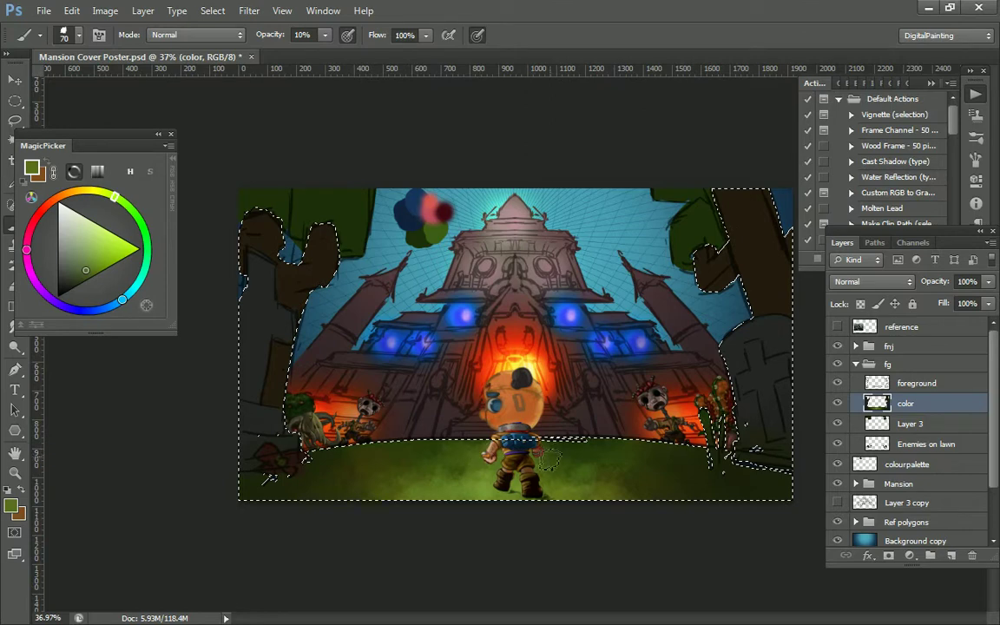
Blend sampled greens into the lawn around the character, raising brush opacity to 30% and size to 70, and save and deselect
{"action": "left_click", "coordinate": [554, 482], "text": "alt"}
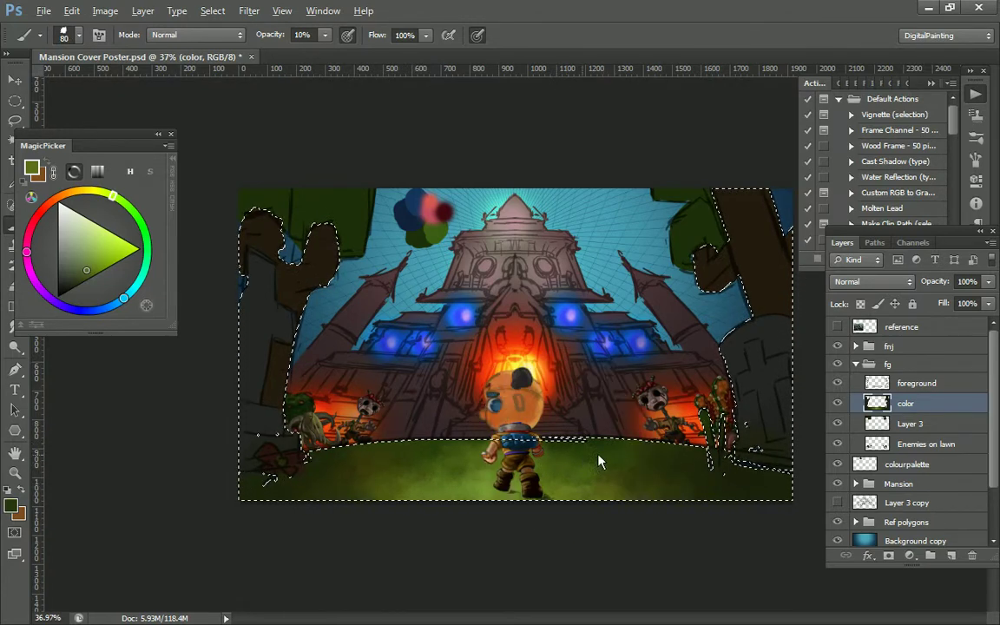
{"action": "left_click", "coordinate": [571, 443], "text": "alt"}
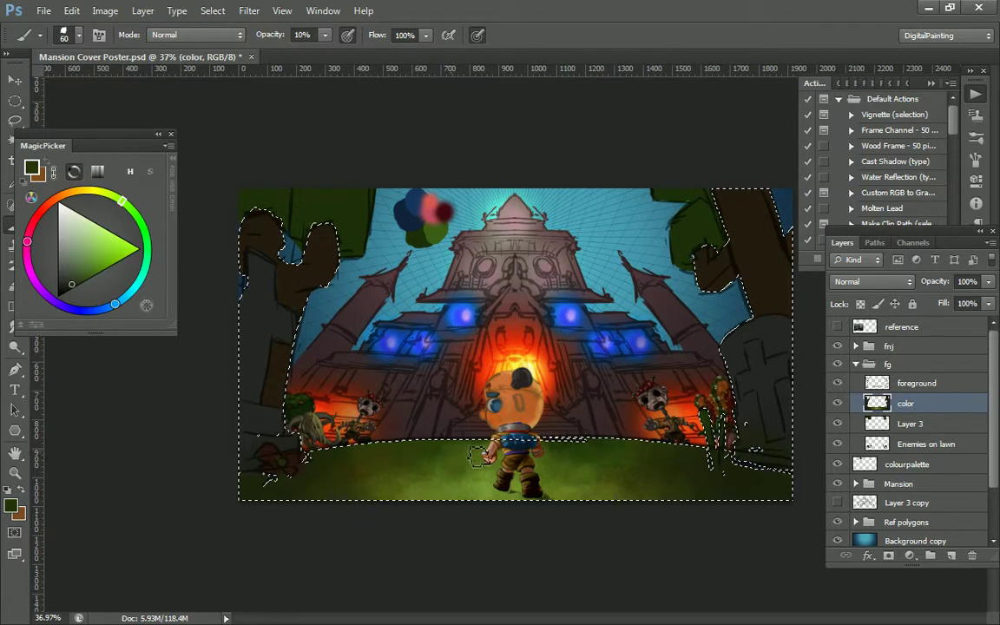
{"action": "key", "text": "3"}
{"action": "key", "text": "bracketright"}
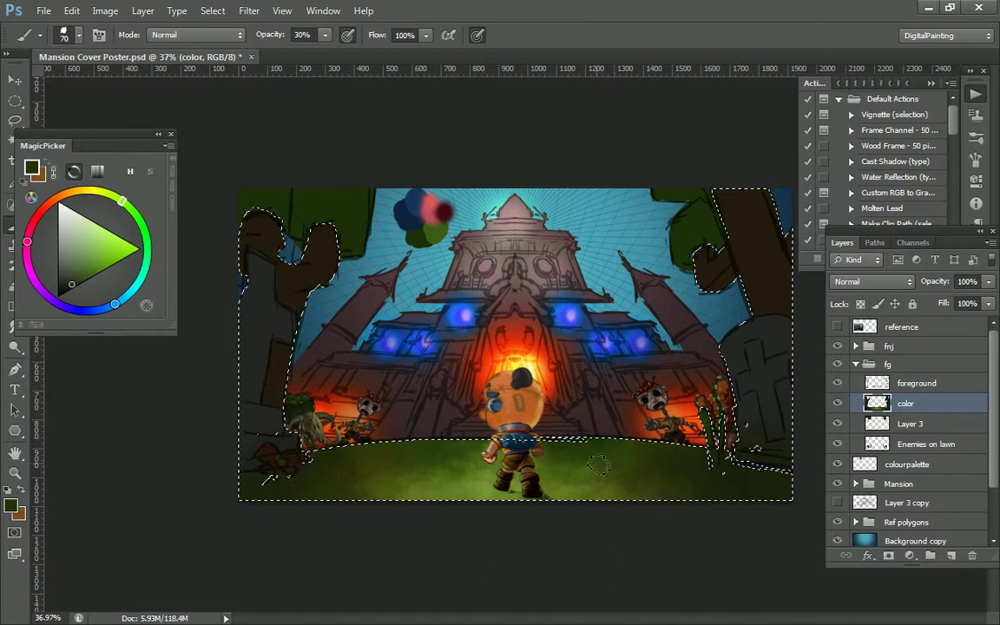
{"action": "key", "text": "ctrl+s"}
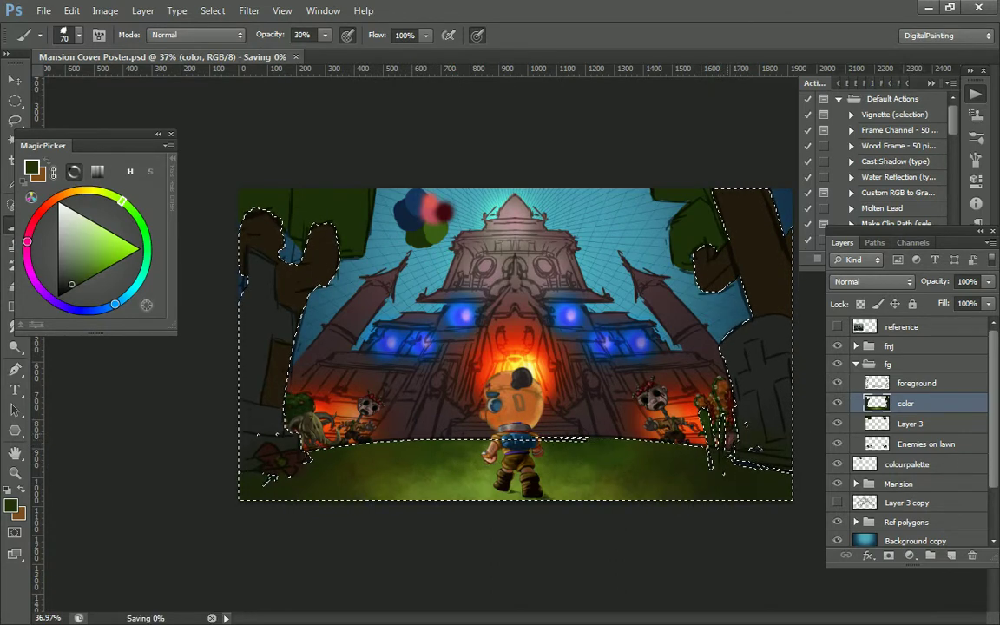
{"action": "key", "text": "ctrl+d"}
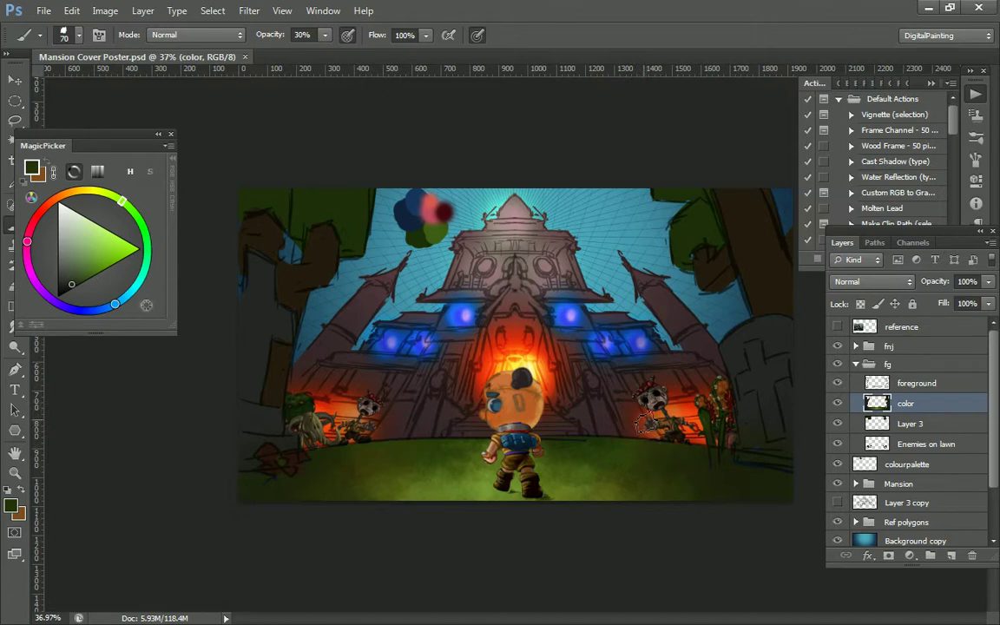
Darken the lawn's lower corners on the color layer with near-black green and a size 150 brush inside the layer's selection, then deselect and save
{"action": "left_click", "coordinate": [580, 406], "text": "alt"}
{"action": "left_click", "coordinate": [139, 221]}
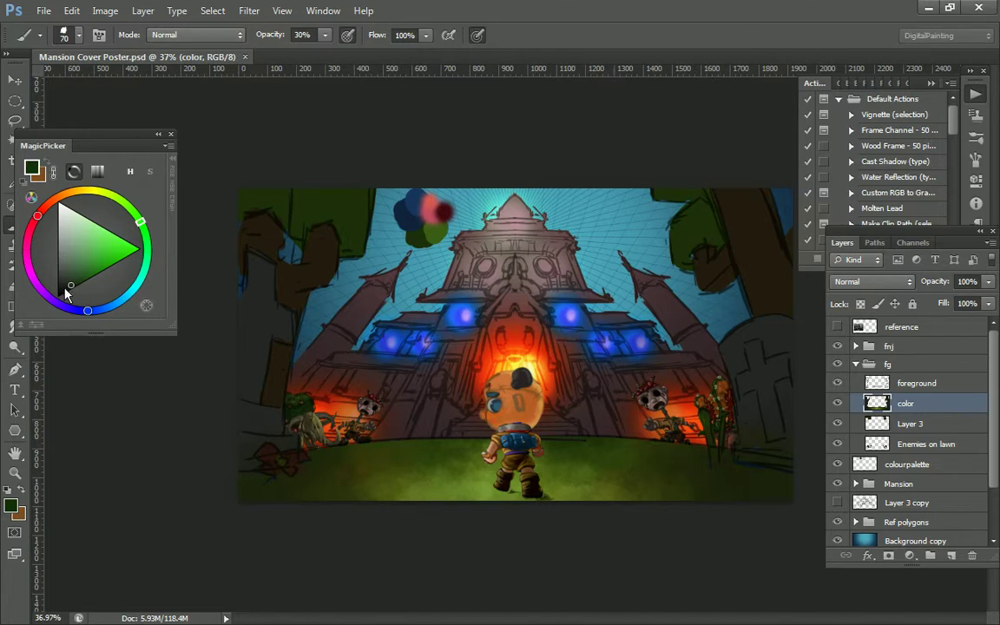
{"action": "left_click", "coordinate": [63, 289]}
{"action": "left_click", "coordinate": [892, 419], "text": "ctrl"}
{"action": "key", "text": "bracketright"}
{"action": "key", "text": "bracketright"}
{"action": "key", "text": "bracketright"}
{"action": "key", "text": "bracketright"}
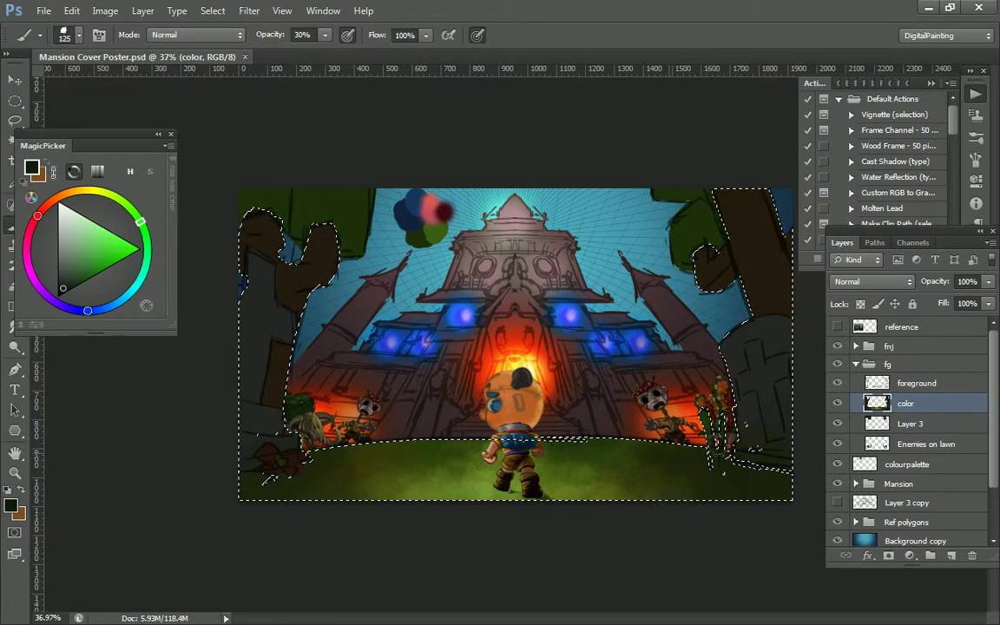
{"action": "key", "text": "bracketright"}
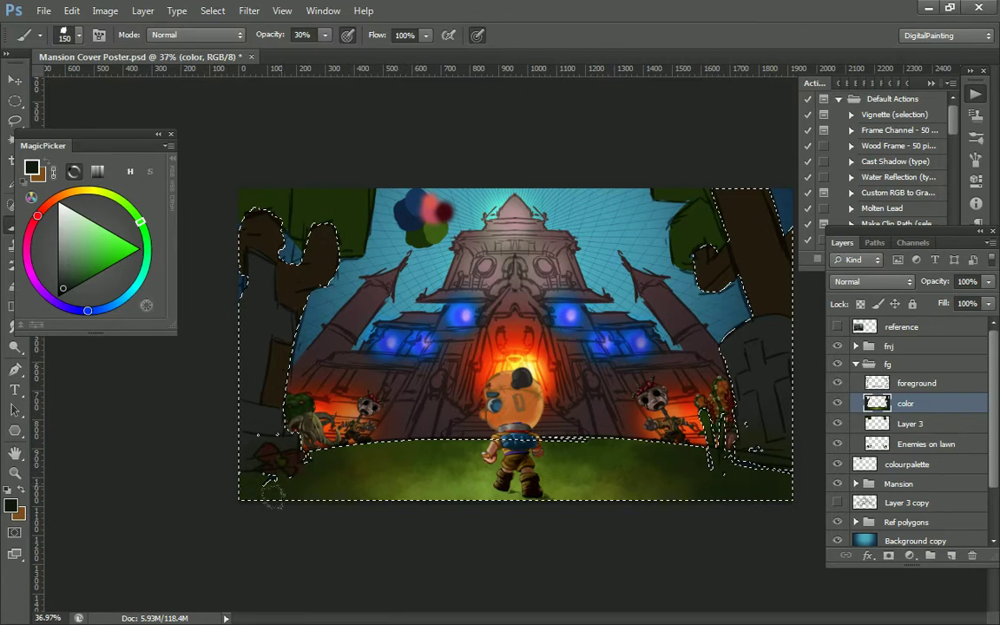
{"action": "key", "text": "ctrl+d"}
{"action": "key", "text": "ctrl+s"}
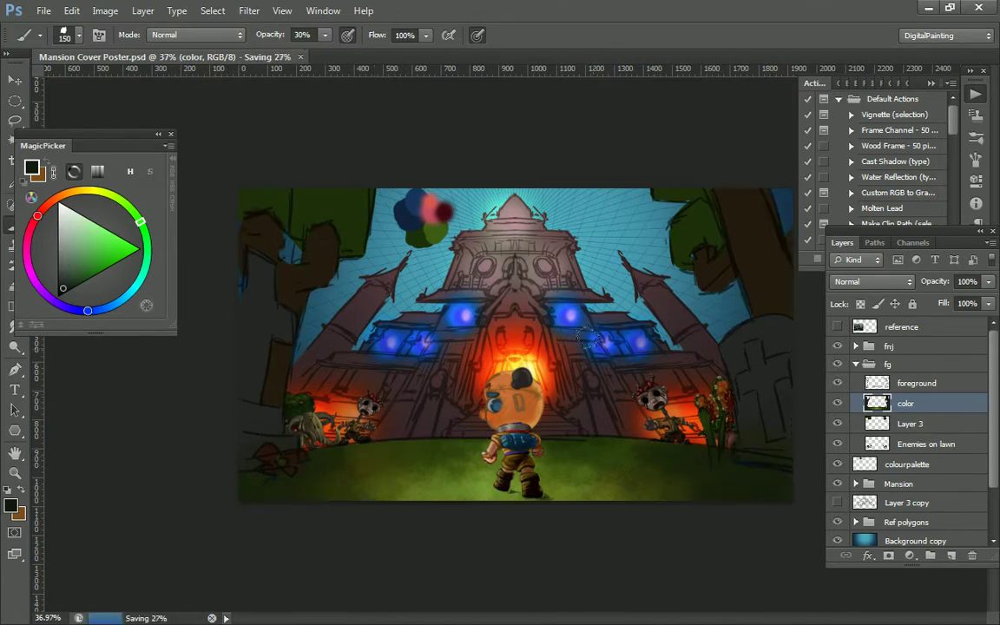
Check the foreground sketch by toggling its visibility and add a new Normal layer directly above it
{"action": "left_click", "coordinate": [839, 382]}
{"action": "left_click", "coordinate": [839, 384]}
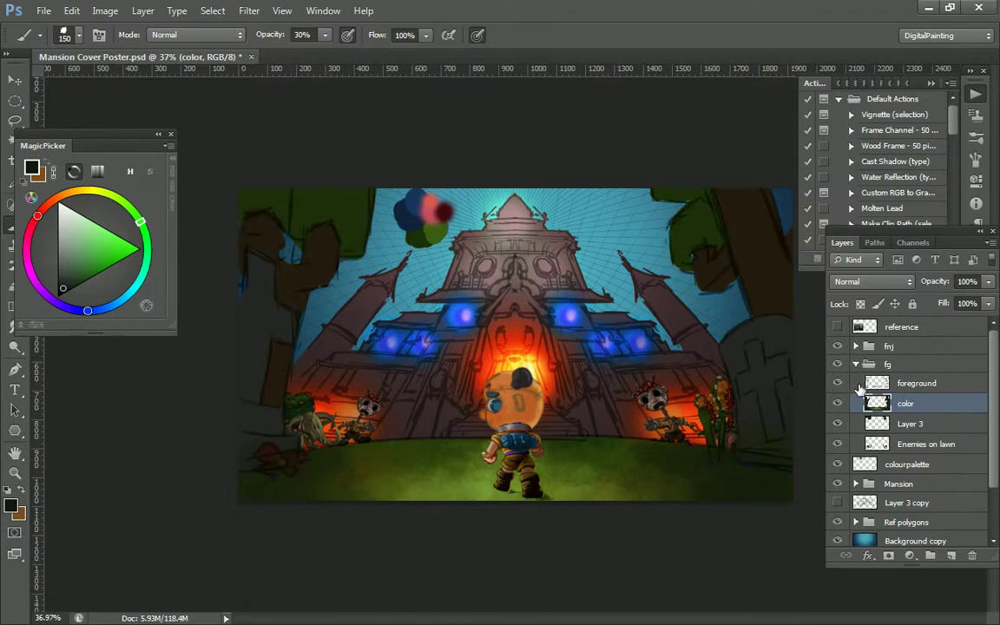
{"action": "left_click", "coordinate": [890, 388]}
{"action": "key", "text": "ctrl+shift+n"}
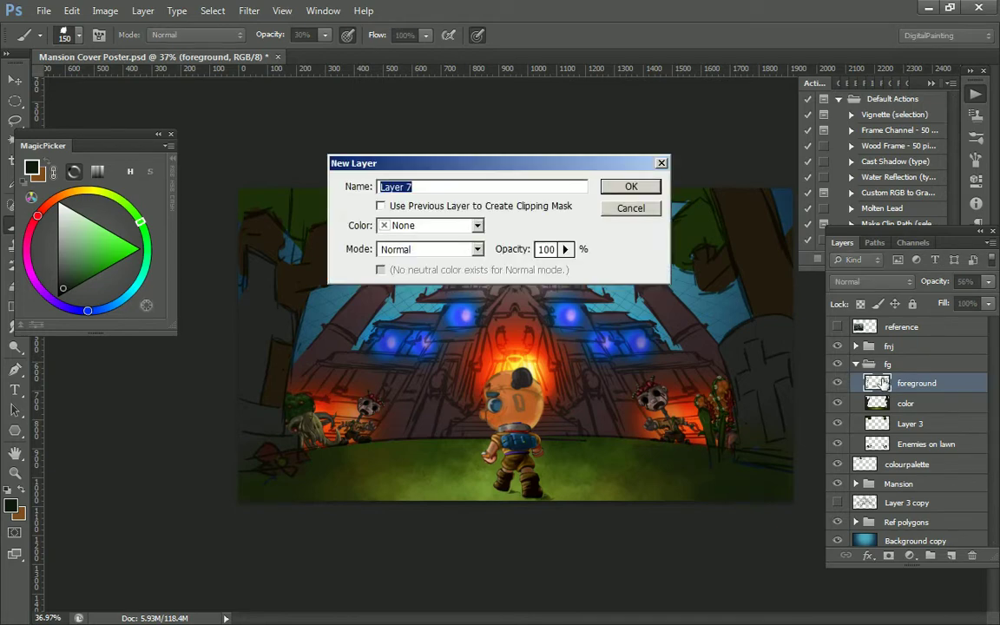
{"action": "key", "text": "Return"}
Switch the brush to the 48 px soft round preset with 0% hardness
{"action": "right_click", "coordinate": [580, 382]}
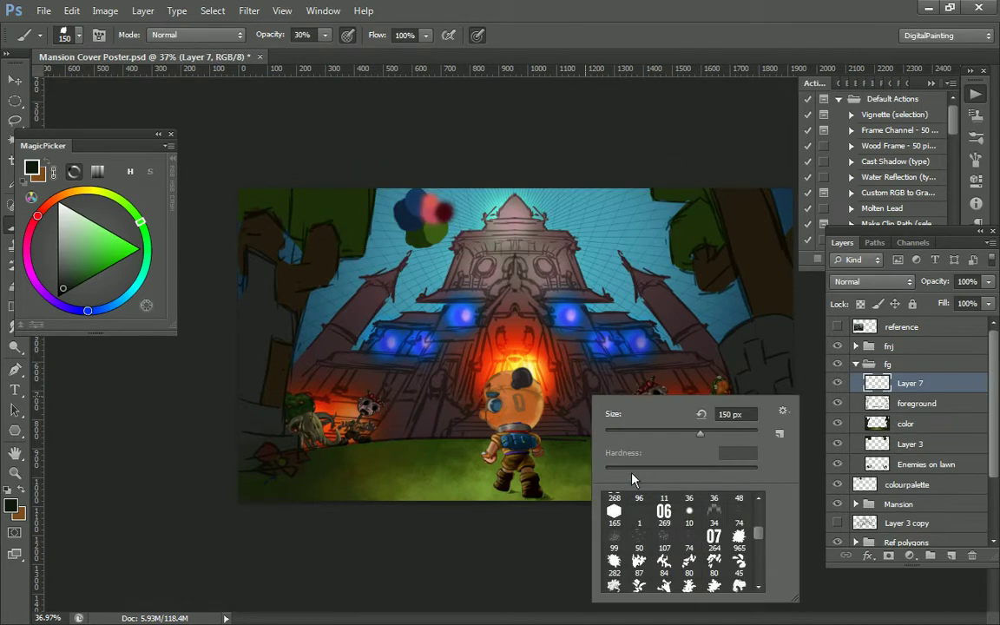
{"action": "scroll", "coordinate": [695, 530], "scroll_direction": "up", "scroll_amount": 10}
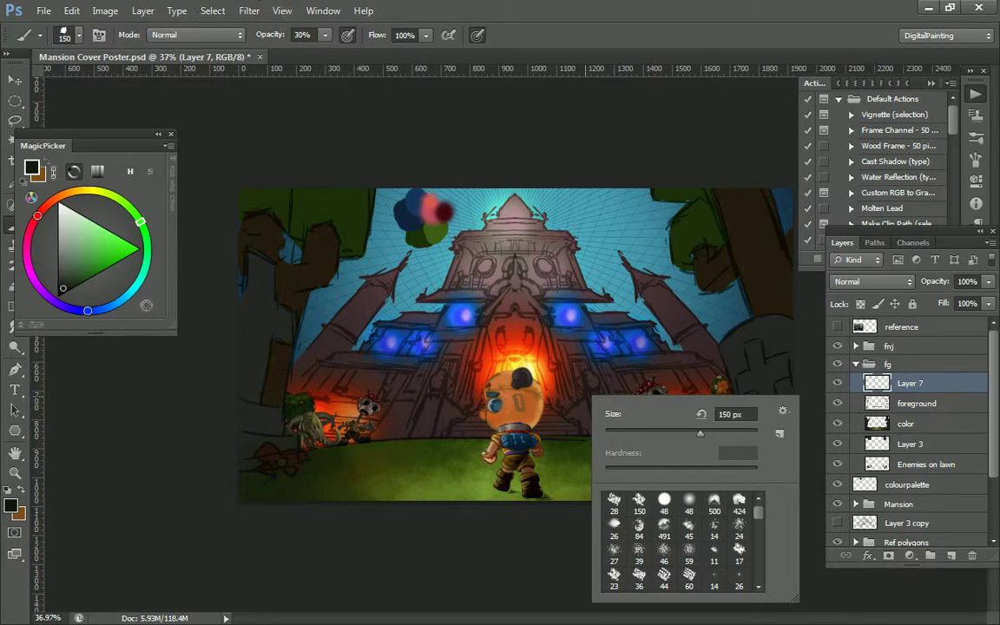
{"action": "key", "text": "alt+Tab"}
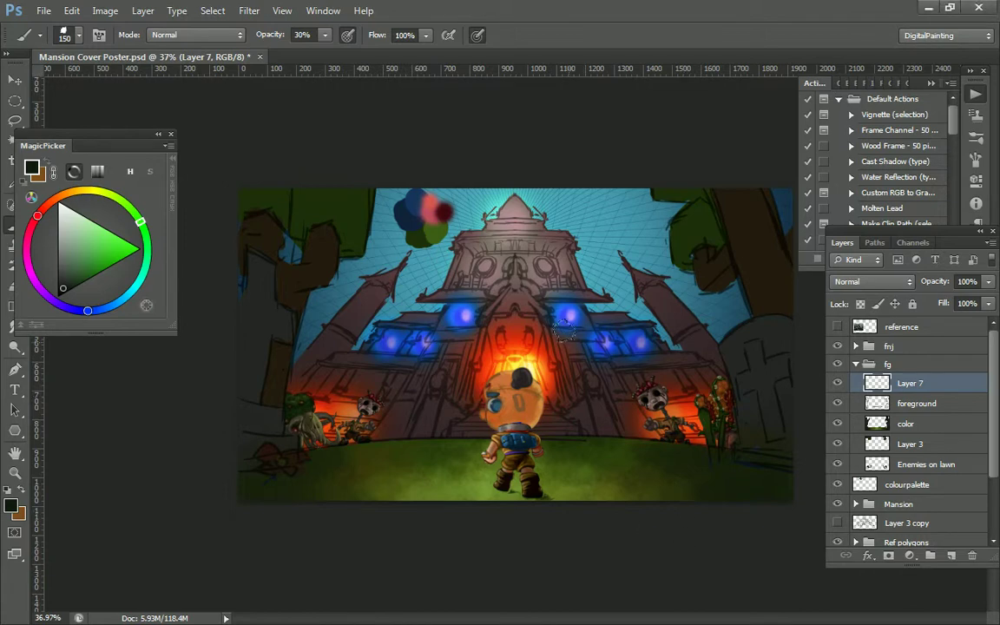
{"action": "right_click", "coordinate": [594, 344]}
{"action": "left_click", "coordinate": [688, 436]}
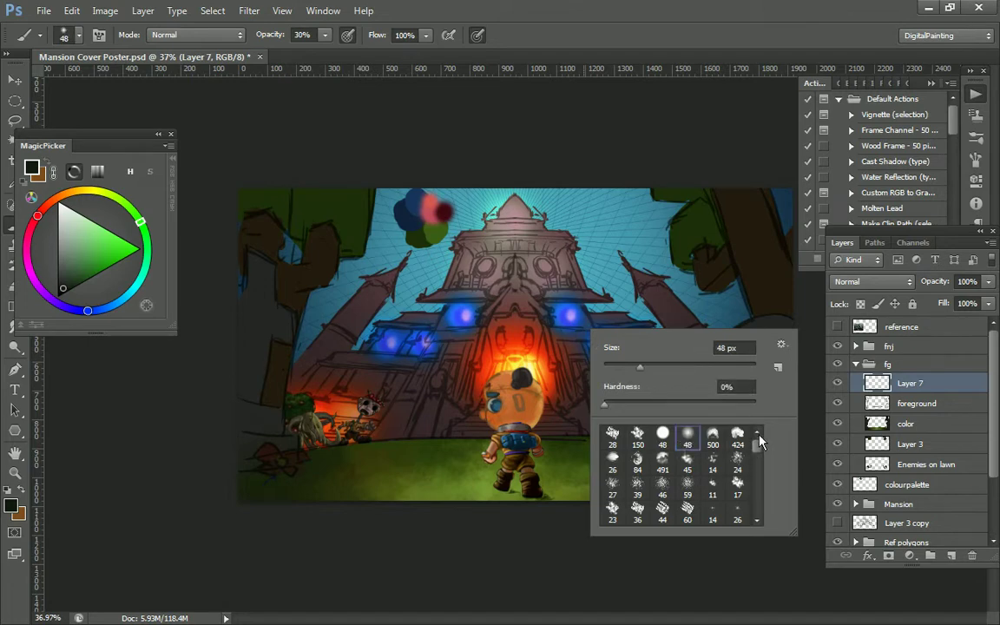
{"action": "key", "text": "Return"}
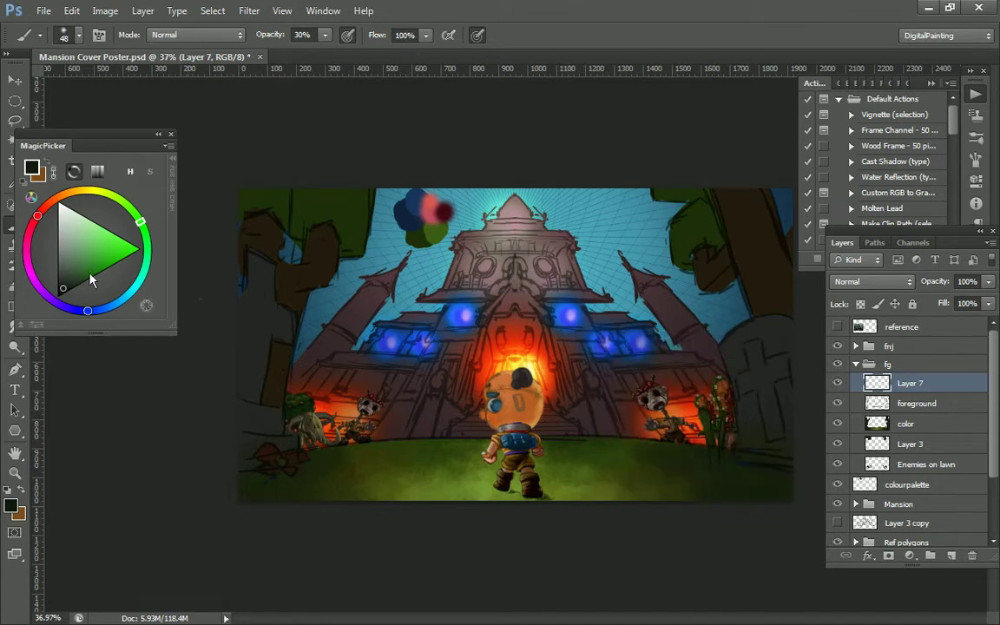
Paint over the sketch lines around the right gravestone's side in sampled dark tones at 100% opacity with a 15 to 20 px brush
{"action": "left_click", "coordinate": [751, 473], "text": "alt"}
{"action": "key", "text": "0"}
{"action": "key", "text": "bracketleft"}
{"action": "key", "text": "bracketleft"}
{"action": "key", "text": "bracketleft"}
{"action": "key", "text": "bracketleft"}
{"action": "key", "text": "bracketleft"}
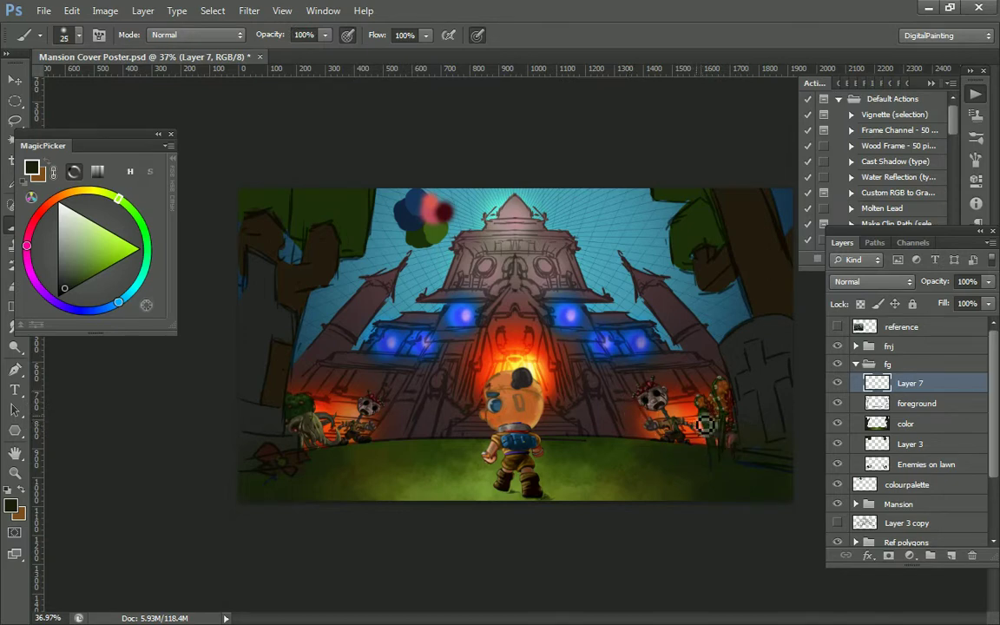
{"action": "key", "text": "bracketleft"}
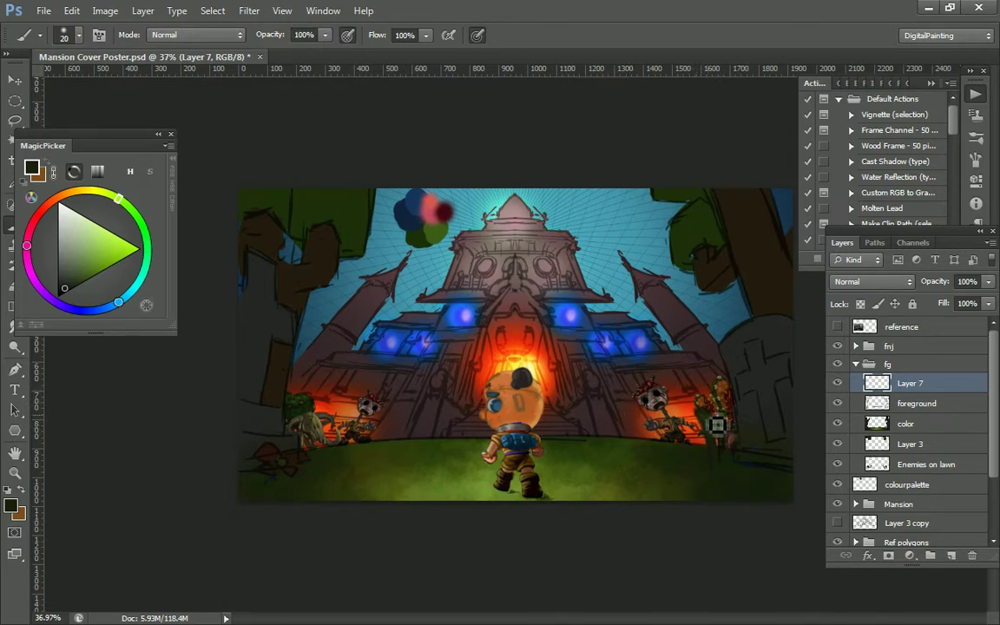
{"action": "key", "text": "bracketleft"}
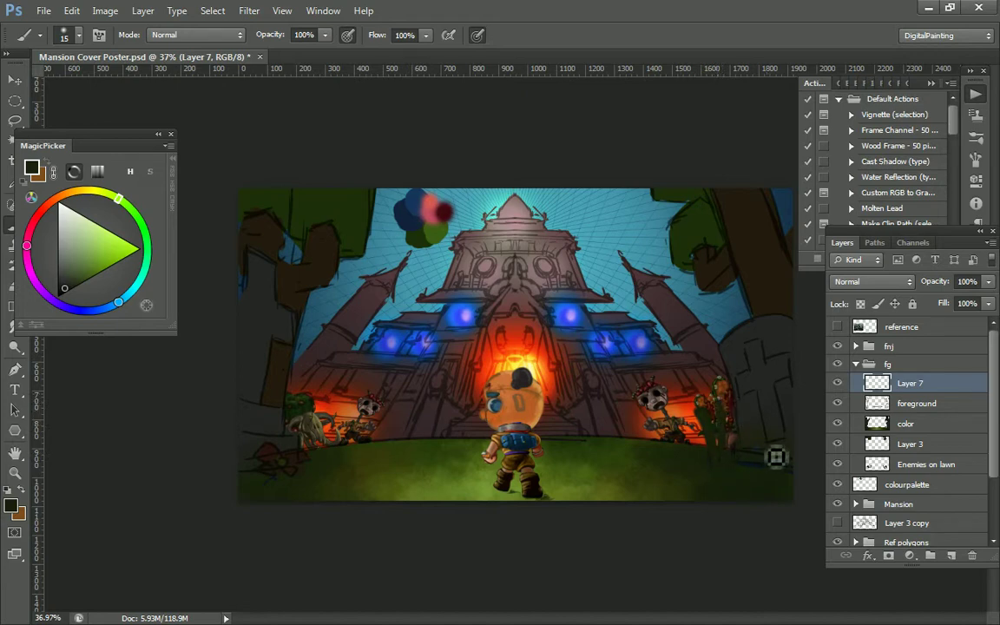
{"action": "key", "text": "bracketright"}
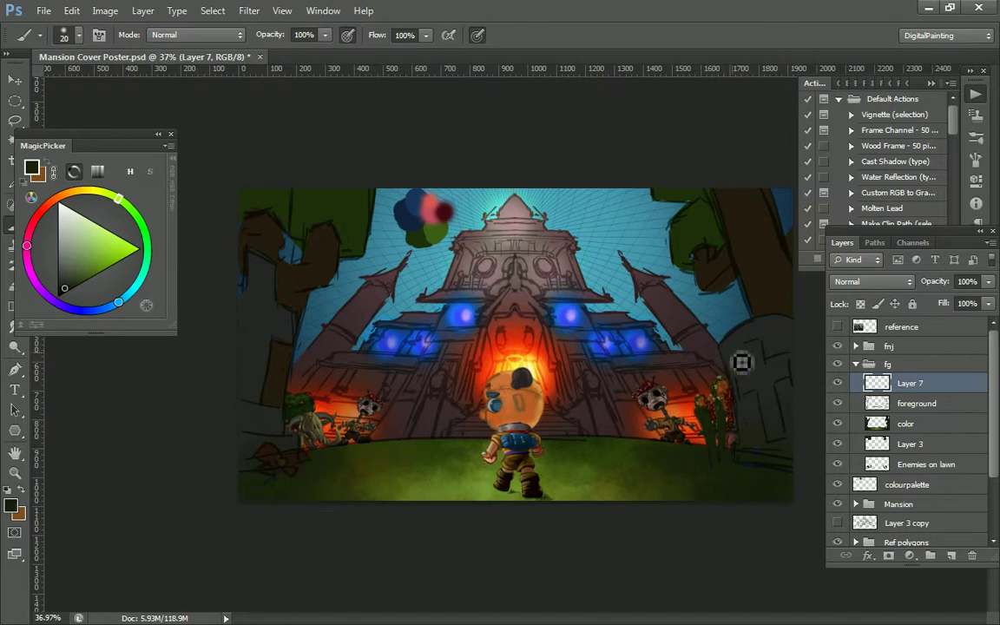
{"action": "left_click_drag", "start_coordinate": [737, 387], "coordinate": [750, 461]}
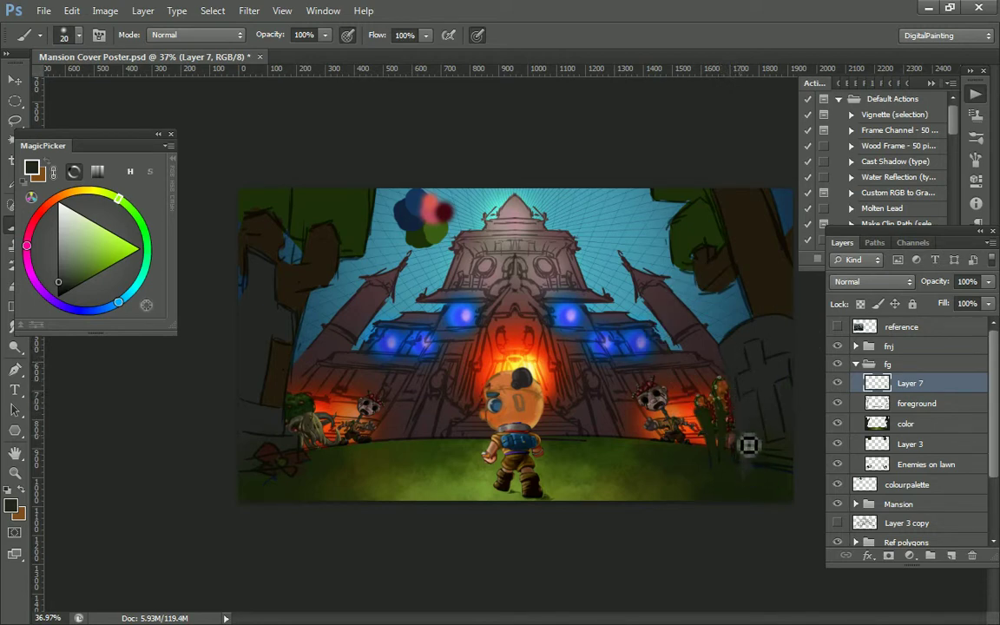
Fill the right gravestone's base down to the canvas corner in dark grey with the brush enlarged to 45 px
{"action": "key", "text": "bracketright"}
{"action": "key", "text": "bracketright"}
{"action": "key", "text": "bracketright"}
{"action": "key", "text": "bracketright"}
{"action": "key", "text": "bracketright"}
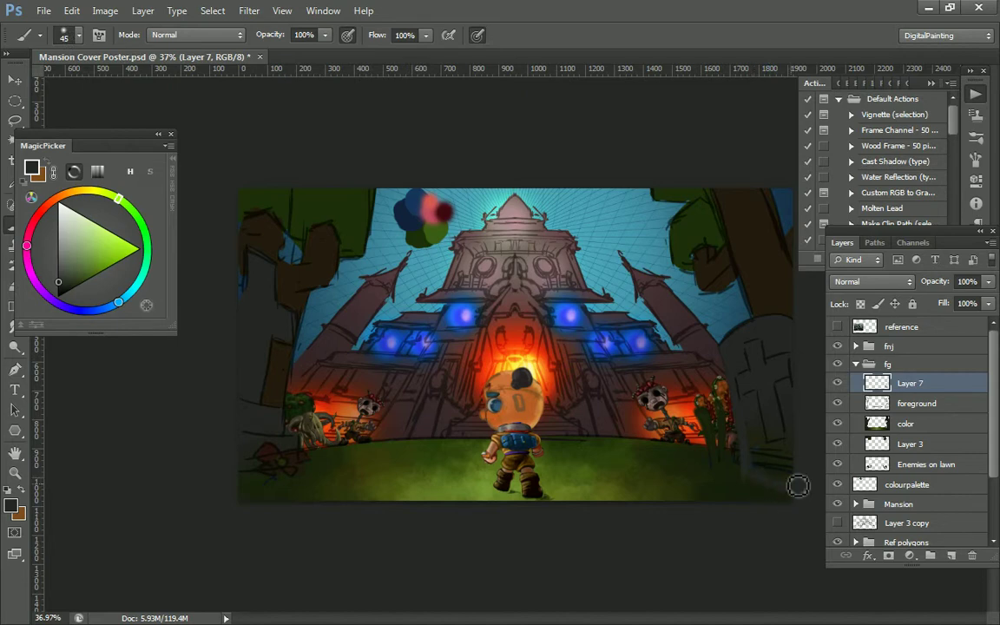
{"action": "mouse_move", "coordinate": [799, 492]}
{"action": "left_mouse_down"}
{"action": "mouse_move", "coordinate": [759, 485]}
{"action": "mouse_move", "coordinate": [782, 495]}
{"action": "left_mouse_up"}
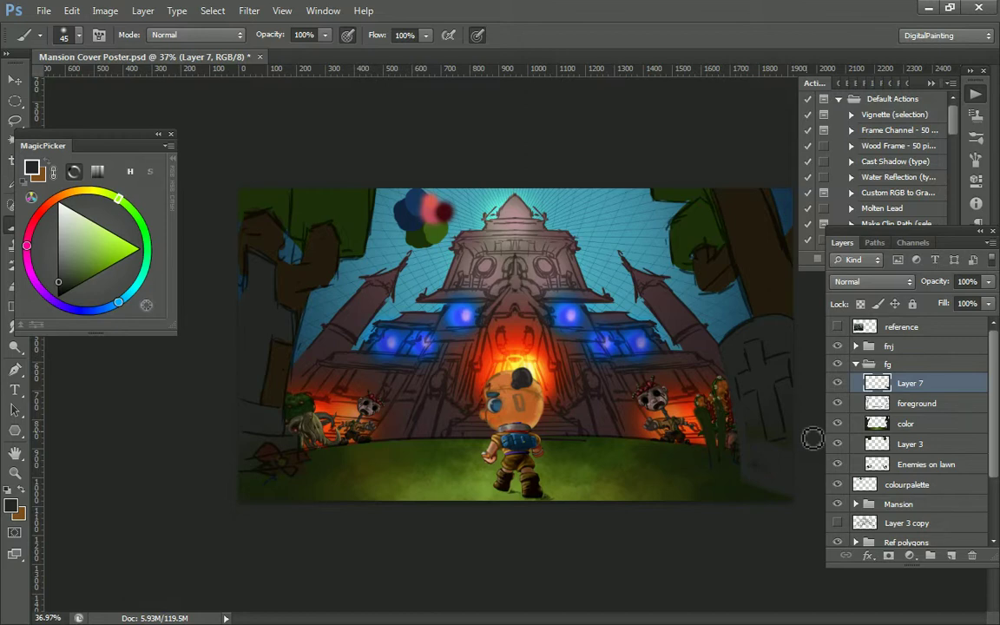
Extend the left foreground stone to the canvas bottom in sampled dark grey and darken its inner edge with a 25 px brush
{"action": "left_click", "coordinate": [253, 442], "text": "alt"}
{"action": "mouse_move", "coordinate": [253, 452]}
{"action": "left_mouse_down"}
{"action": "mouse_move", "coordinate": [292, 448]}
{"action": "mouse_move", "coordinate": [298, 456]}
{"action": "mouse_move", "coordinate": [260, 459]}
{"action": "mouse_move", "coordinate": [292, 460]}
{"action": "mouse_move", "coordinate": [253, 472]}
{"action": "mouse_move", "coordinate": [295, 469]}
{"action": "mouse_move", "coordinate": [293, 454]}
{"action": "mouse_move", "coordinate": [269, 469]}
{"action": "mouse_move", "coordinate": [295, 478]}
{"action": "mouse_move", "coordinate": [310, 454]}
{"action": "mouse_move", "coordinate": [296, 459]}
{"action": "mouse_move", "coordinate": [266, 508]}
{"action": "mouse_move", "coordinate": [258, 467]}
{"action": "left_mouse_up"}
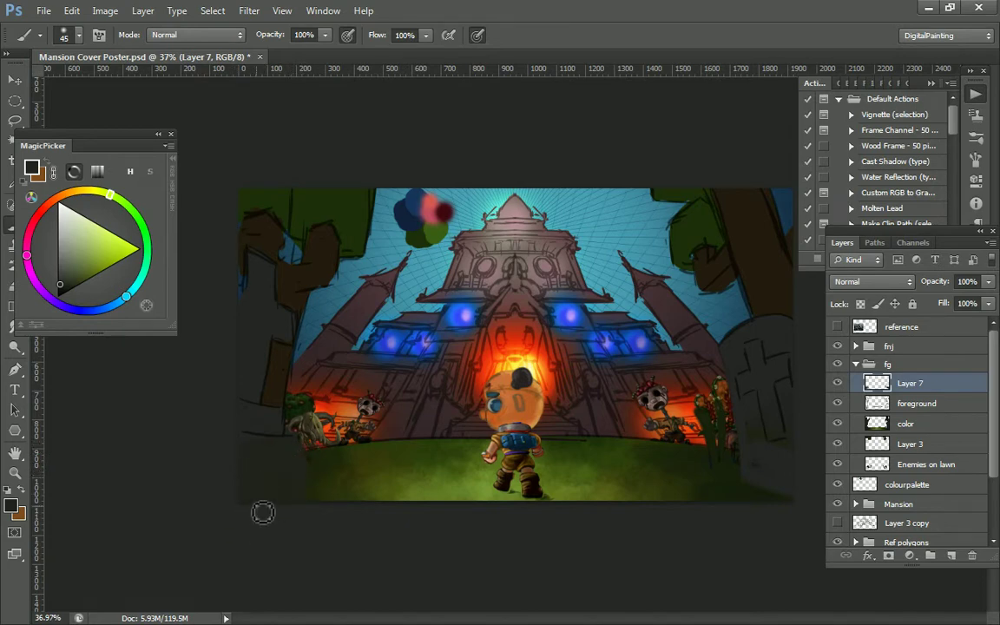
{"action": "left_click", "coordinate": [259, 435], "text": "alt"}
{"action": "key", "text": "["}
{"action": "key", "text": "["}
{"action": "key", "text": "["}
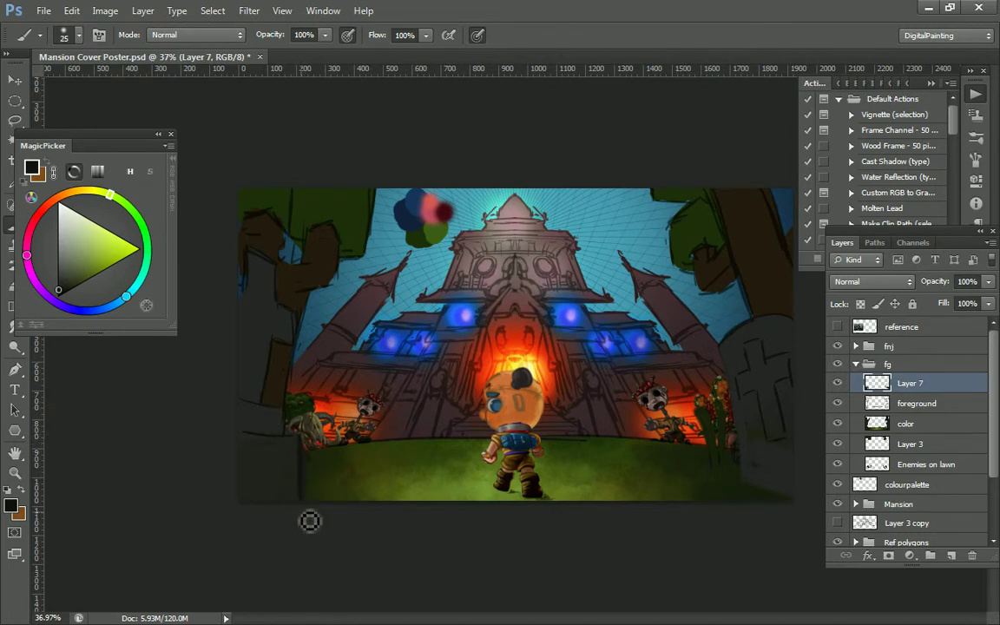
Refine the right gravestone's base and lower side edge by painting with dark greys sampled from both stones
{"action": "left_click", "coordinate": [771, 479], "text": "alt"}
{"action": "left_click_drag", "start_coordinate": [759, 467], "coordinate": [770, 496]}
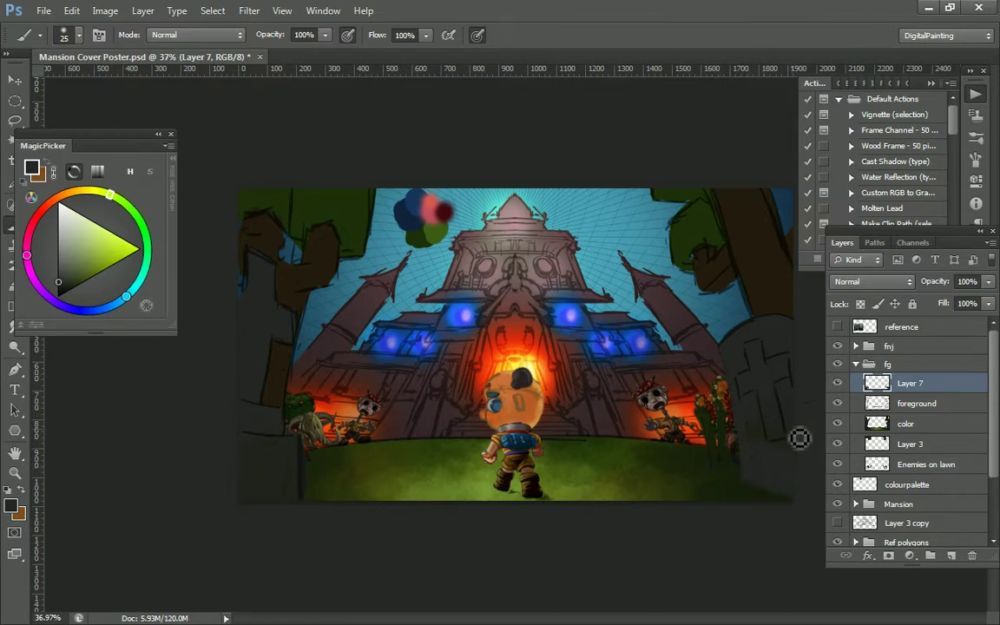
{"action": "left_click", "coordinate": [271, 420], "text": "alt"}
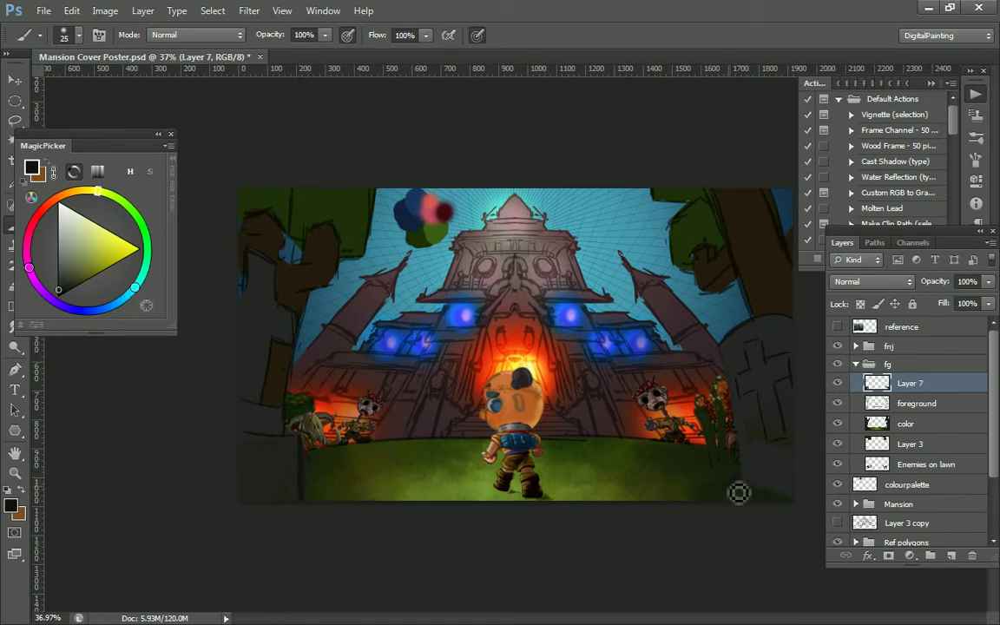
{"action": "left_click", "coordinate": [774, 472], "text": "alt"}
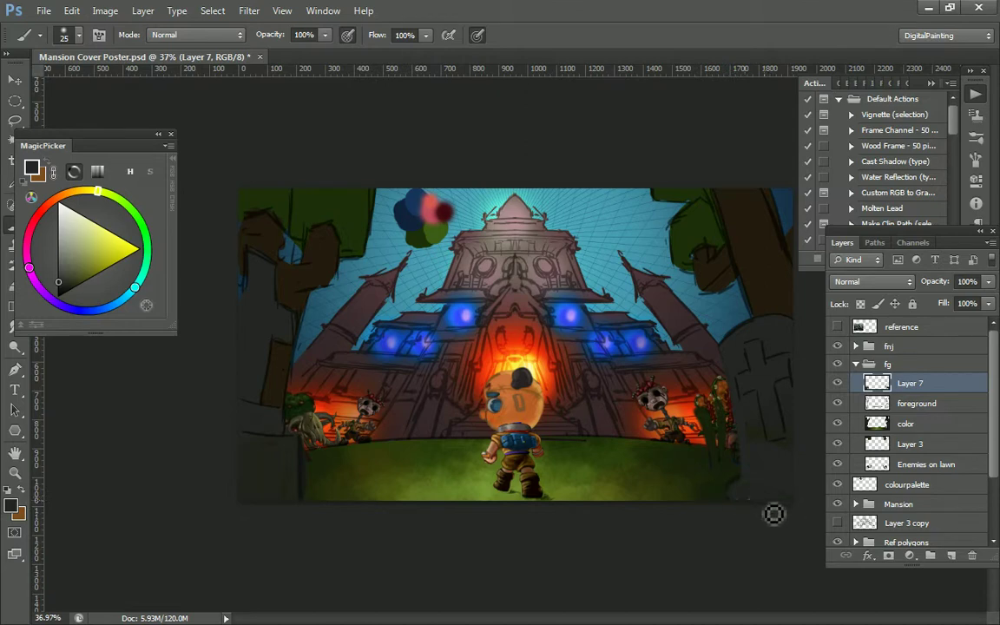
{"action": "left_click", "coordinate": [743, 473], "text": "alt"}
{"action": "mouse_move", "coordinate": [736, 497]}
{"action": "left_mouse_down"}
{"action": "mouse_move", "coordinate": [748, 486]}
{"action": "mouse_move", "coordinate": [735, 501]}
{"action": "mouse_move", "coordinate": [739, 476]}
{"action": "left_mouse_up"}
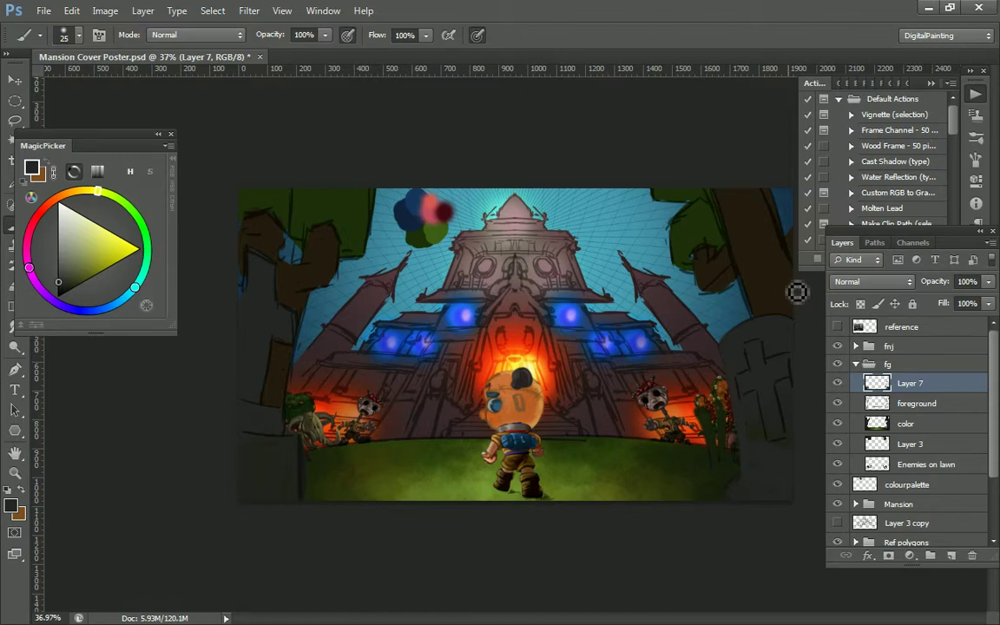
Paint mid-grey highlights along the right gravestone's rim and engraved cross at 60% opacity, reducing the brush to 15 px
{"action": "left_click", "coordinate": [61, 261]}
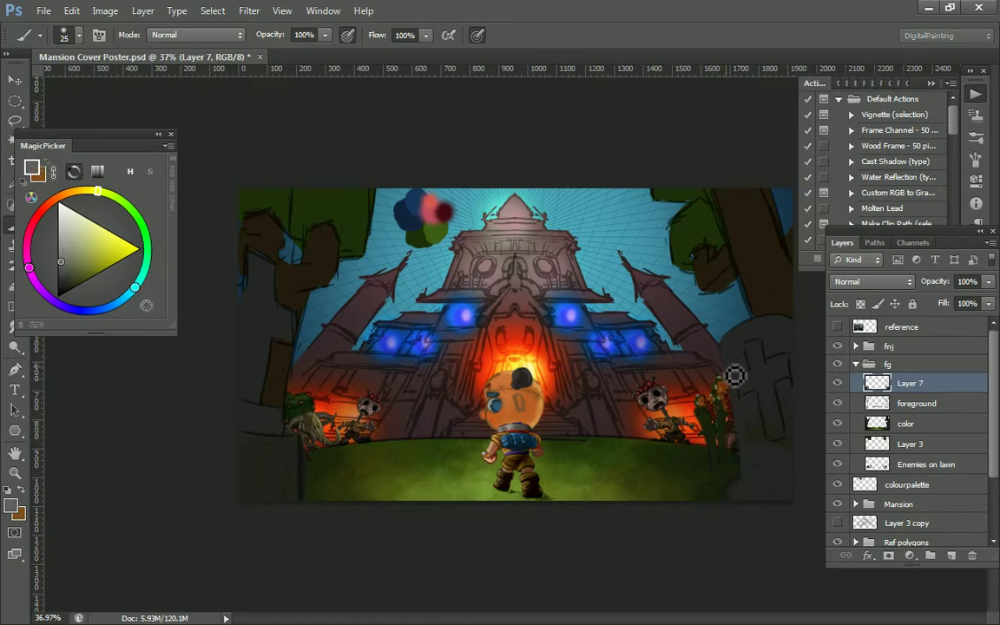
{"action": "key", "text": "6"}
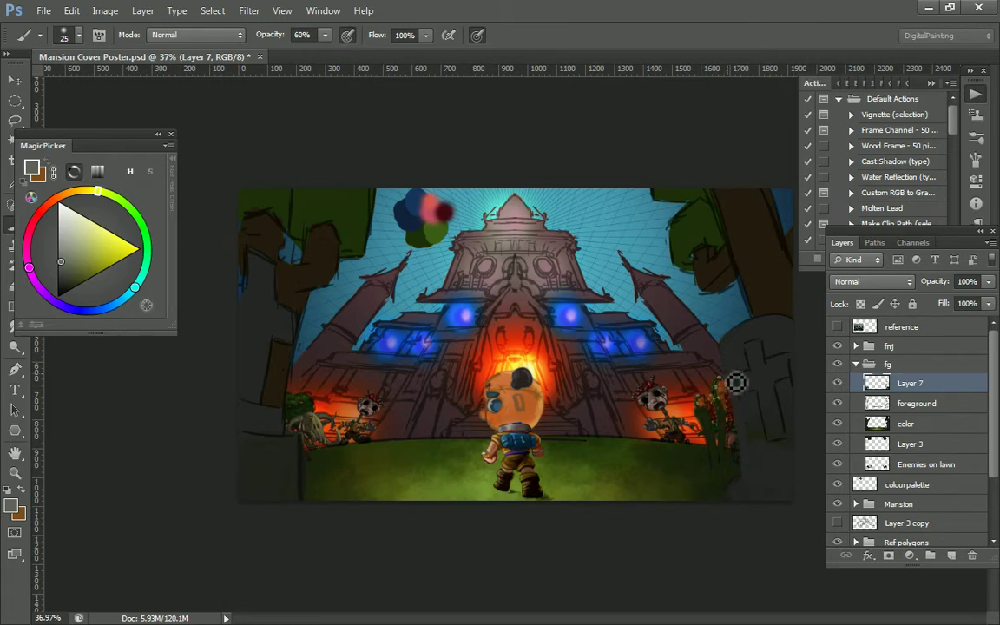
{"action": "left_click_drag", "start_coordinate": [736, 383], "coordinate": [749, 443]}
{"action": "left_click_drag", "start_coordinate": [737, 375], "coordinate": [749, 459]}
{"action": "mouse_move", "coordinate": [732, 355]}
{"action": "left_mouse_down"}
{"action": "mouse_move", "coordinate": [756, 329]}
{"action": "mouse_move", "coordinate": [775, 367]}
{"action": "mouse_move", "coordinate": [776, 316]}
{"action": "mouse_move", "coordinate": [742, 326]}
{"action": "mouse_move", "coordinate": [775, 350]}
{"action": "mouse_move", "coordinate": [802, 454]}
{"action": "left_mouse_up"}
{"action": "key", "text": "bracketleft"}
{"action": "key", "text": "bracketleft"}
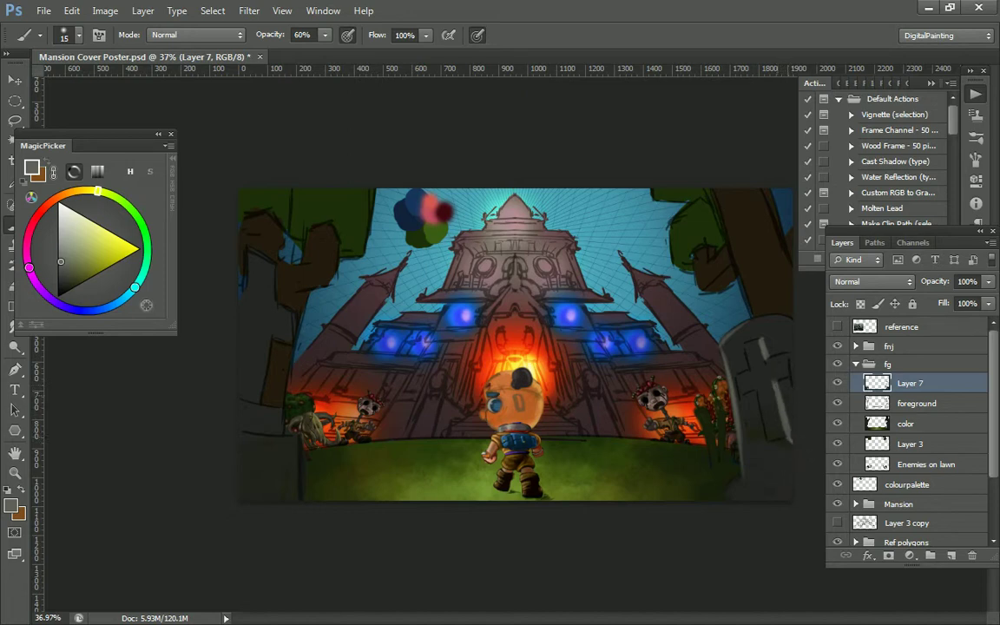
Refine the lower edges of the right gravestone's engraved cross with greys sampled from the stone at 60% opacity, and save the poster
{"action": "left_click", "coordinate": [725, 371], "text": "alt"}
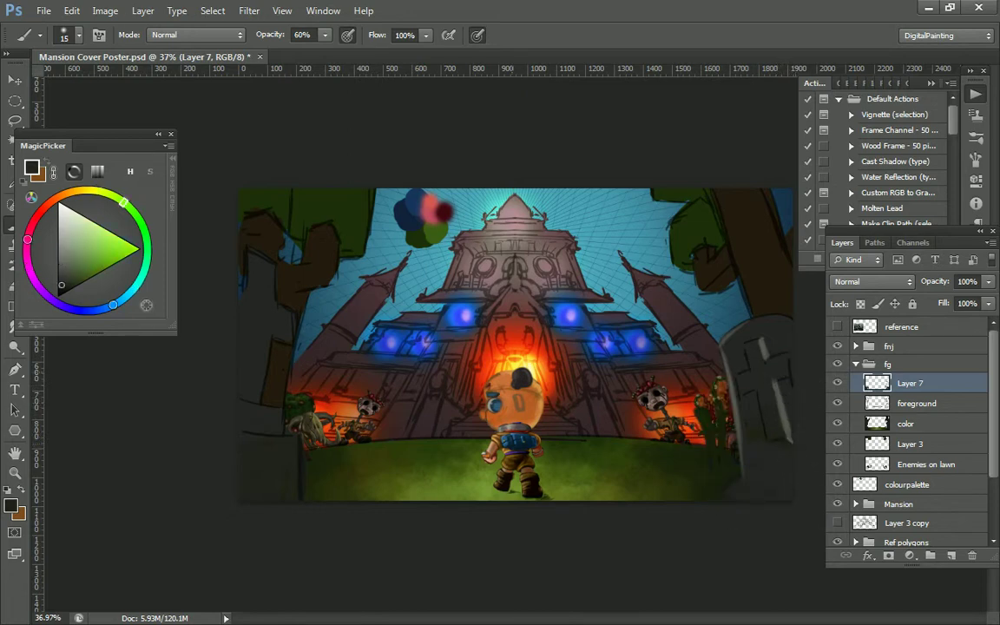
{"action": "left_click", "coordinate": [58, 272]}
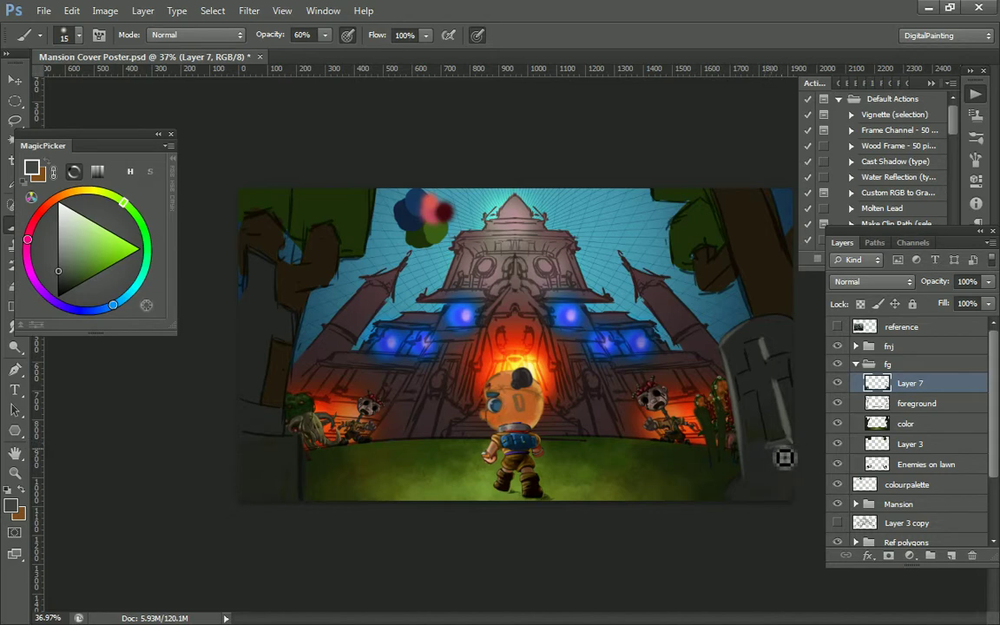
{"action": "left_click", "coordinate": [787, 415], "text": "alt"}
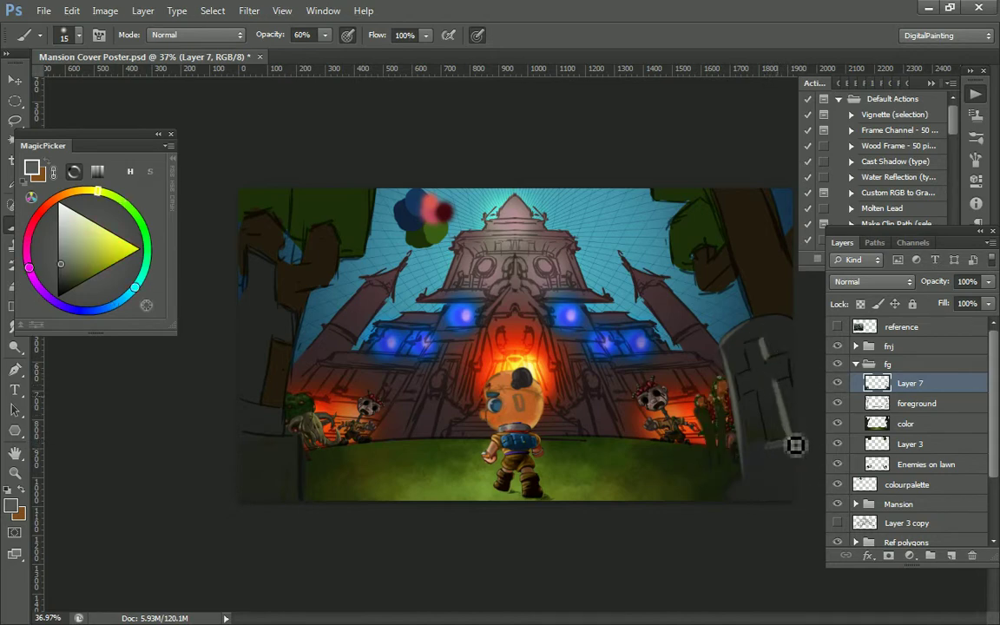
{"action": "left_click", "coordinate": [789, 434], "text": "alt"}
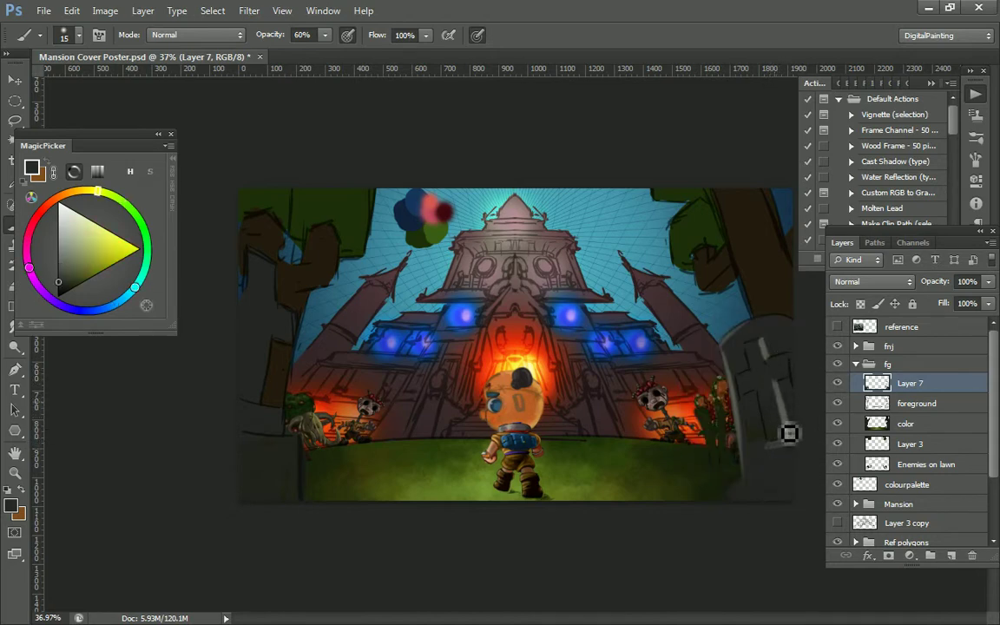
{"action": "key", "text": "ctrl+s"}
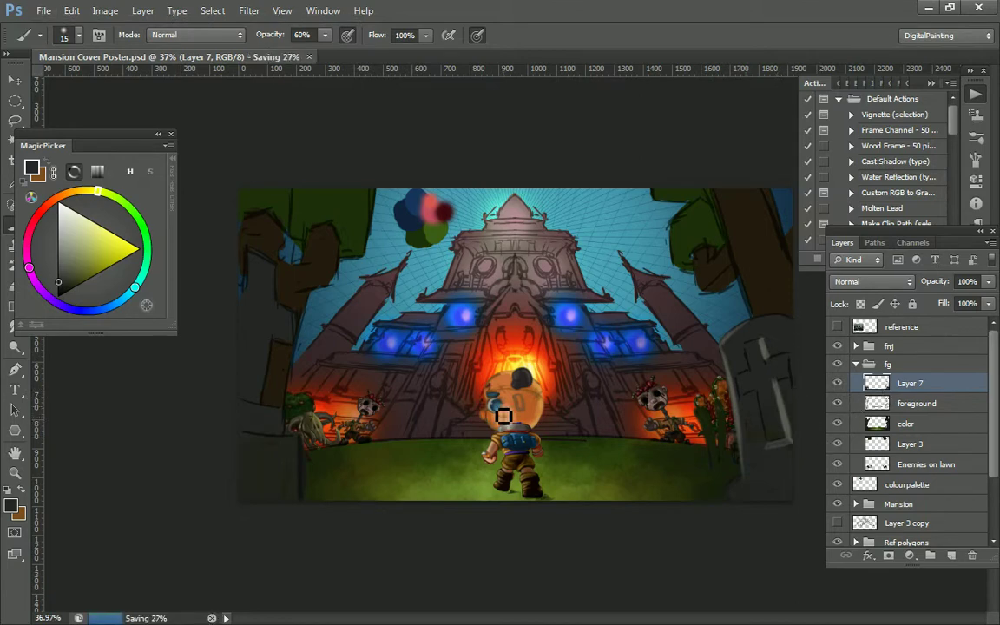
Tint the foreground gravestones with a dark orange-brown using a 175 px brush at 10% opacity
{"action": "right_click", "coordinate": [490, 366]}
{"action": "left_click", "coordinate": [495, 338]}
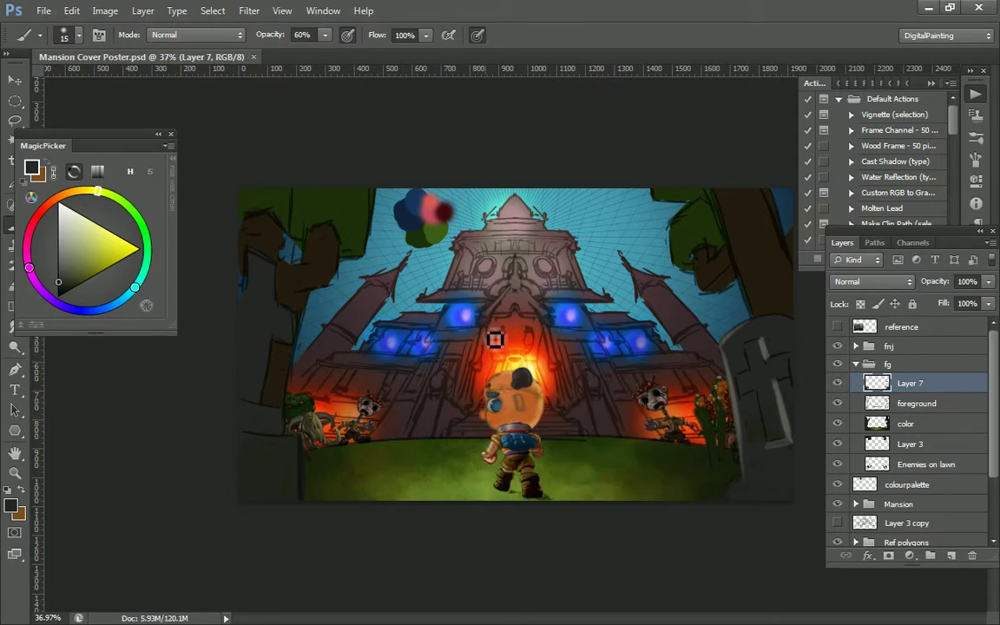
{"action": "left_click", "coordinate": [76, 198]}
{"action": "left_click", "coordinate": [78, 278]}
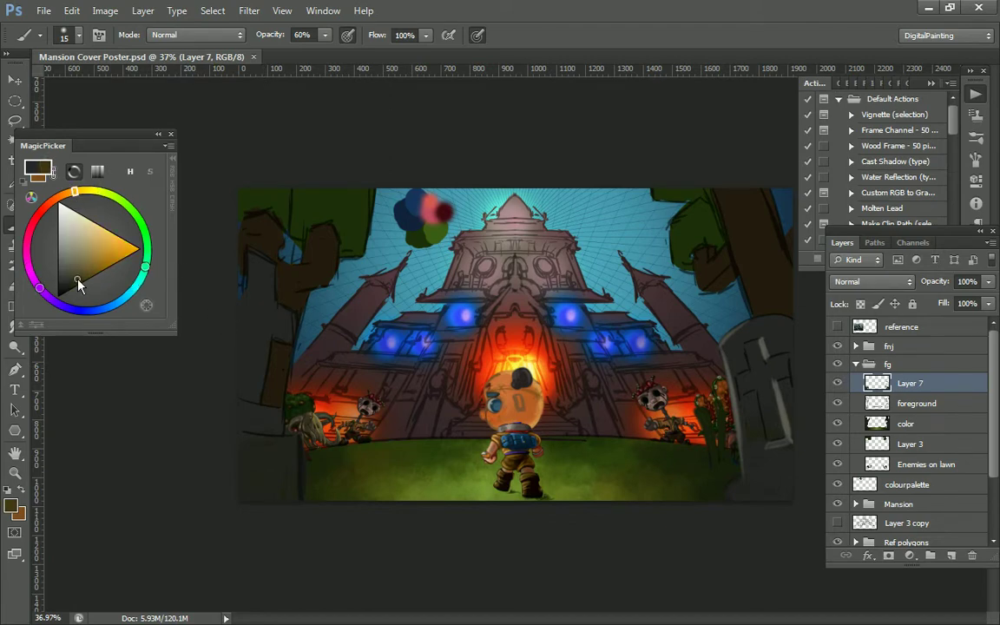
{"action": "key", "text": "bracketright"}
{"action": "key", "text": "bracketright"}
{"action": "key", "text": "bracketright"}
{"action": "key", "text": "bracketright"}
{"action": "key", "text": "bracketright"}
{"action": "key", "text": "bracketright"}
{"action": "key", "text": "bracketright"}
{"action": "key", "text": "bracketright"}
{"action": "key", "text": "bracketright"}
{"action": "key", "text": "bracketright"}
{"action": "key", "text": "bracketright"}
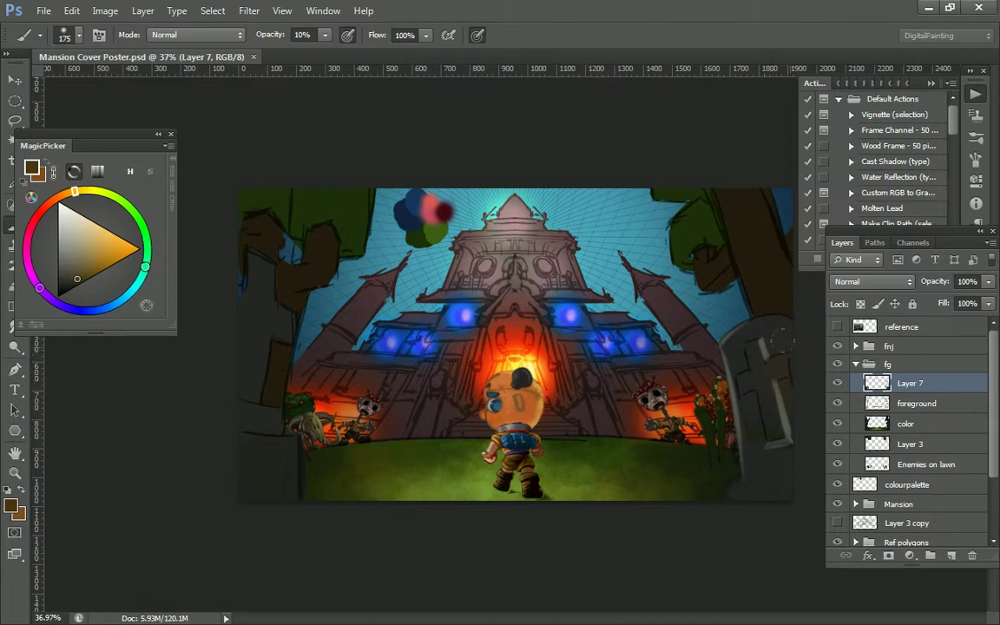
{"action": "left_click_drag", "start_coordinate": [776, 330], "coordinate": [779, 468]}
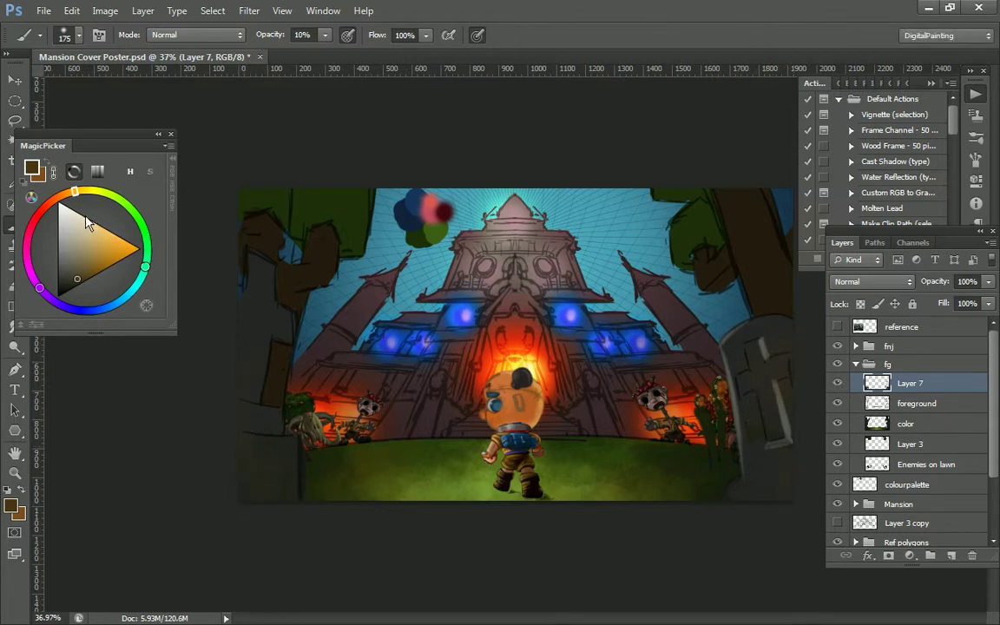
Glaze the right gravestone and its cross with dark green and a sampled grey-green at 10% opacity, and save the poster
{"action": "left_click", "coordinate": [128, 212]}
{"action": "left_click", "coordinate": [71, 284]}
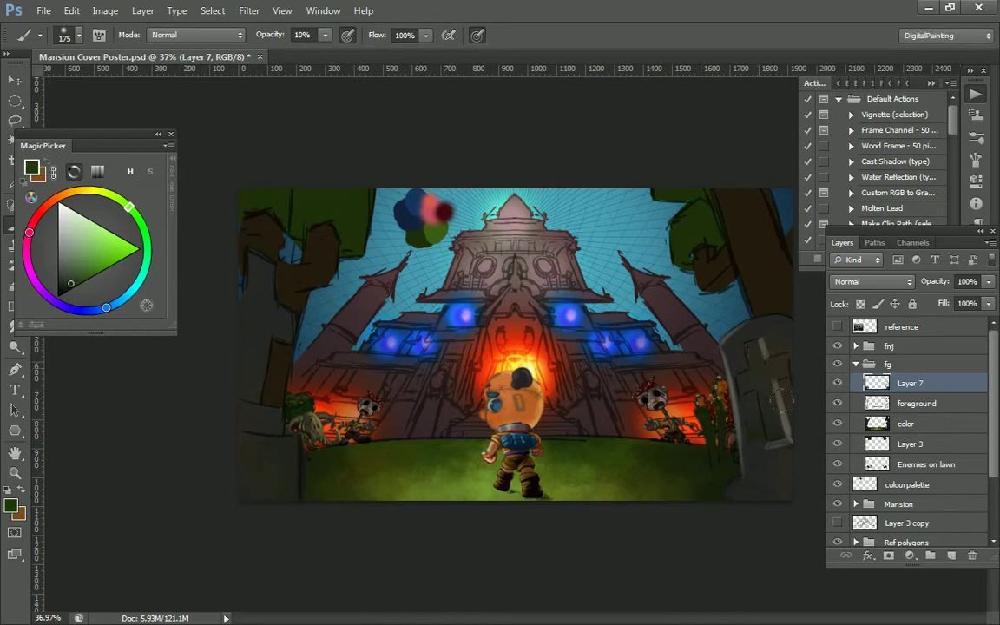
{"action": "left_click", "coordinate": [765, 356], "text": "alt"}
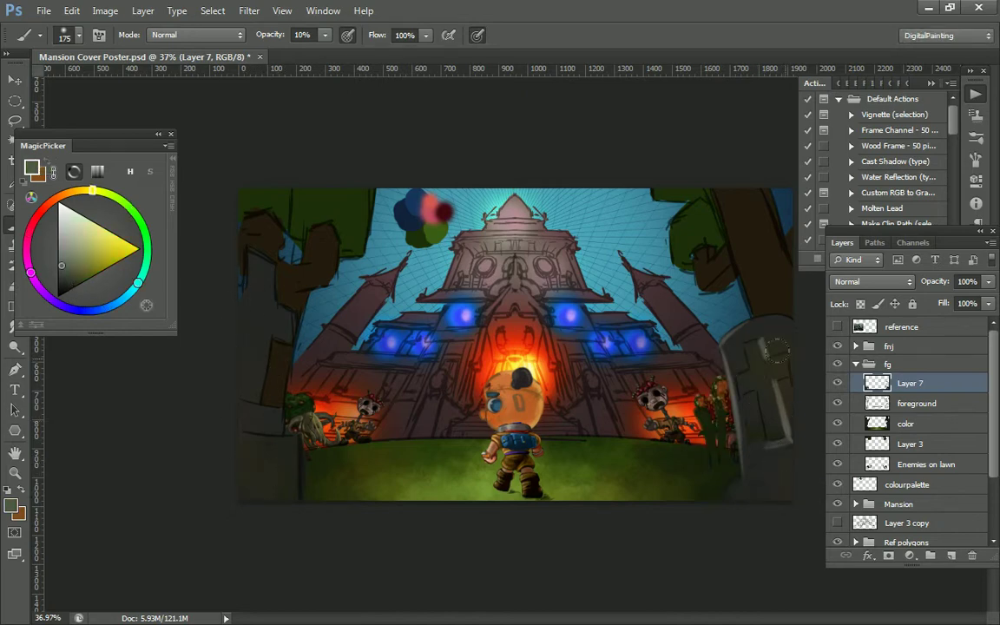
{"action": "key", "text": "ctrl+s"}
Darken the recess of the right gravestone's cross with a sampled near-black, reducing the brush to 15 px at 60% opacity
{"action": "left_click", "coordinate": [743, 341], "text": "alt"}
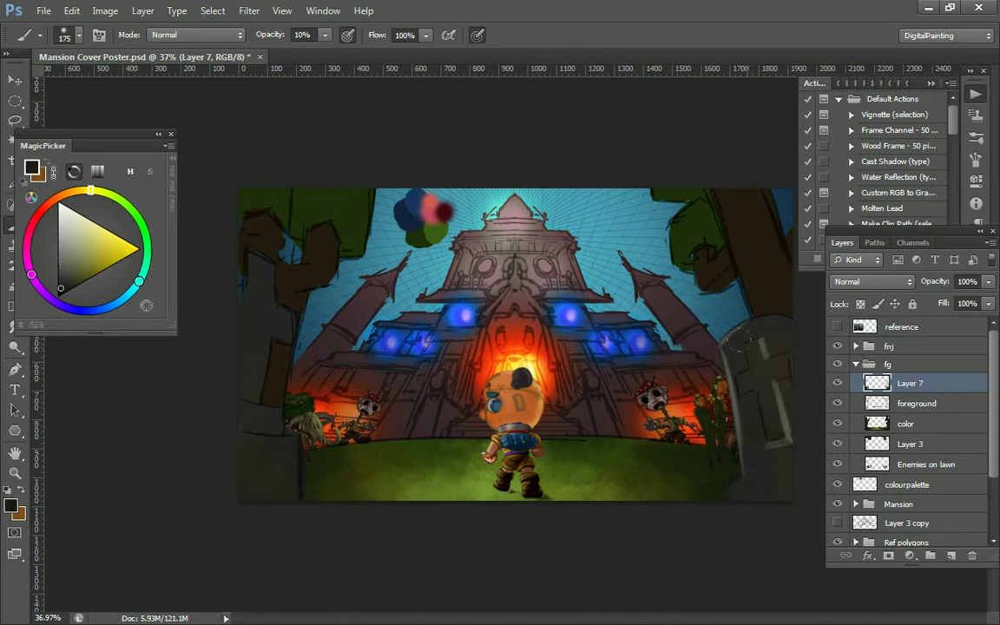
{"action": "key", "text": "["}
{"action": "key", "text": "["}
{"action": "key", "text": "["}
{"action": "key", "text": "["}
{"action": "key", "text": "["}
{"action": "key", "text": "["}
{"action": "key", "text": "["}
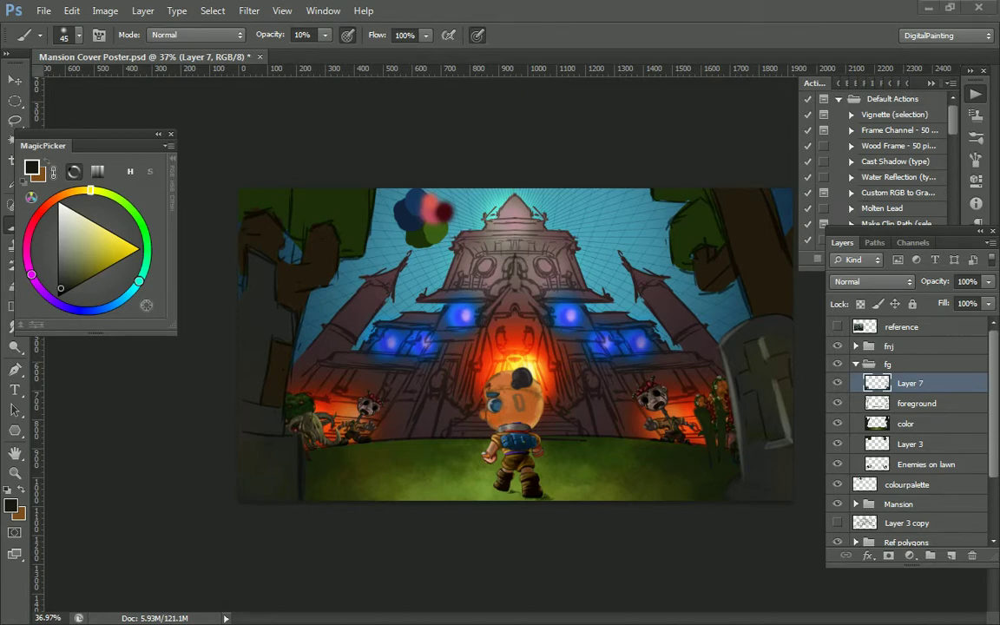
{"action": "left_click", "coordinate": [601, 126]}
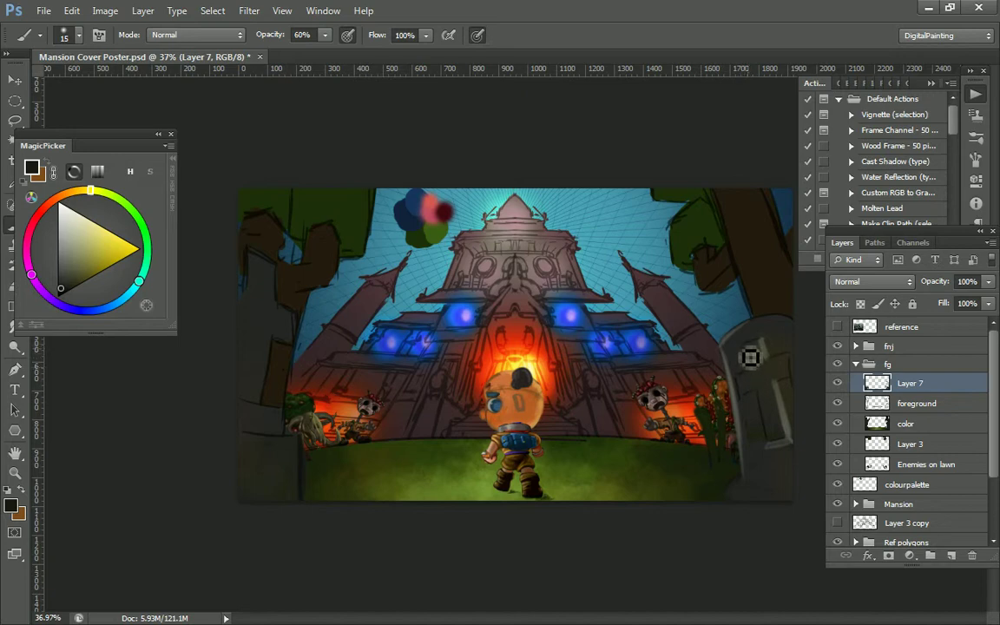
{"action": "left_click_drag", "start_coordinate": [751, 357], "coordinate": [756, 377]}
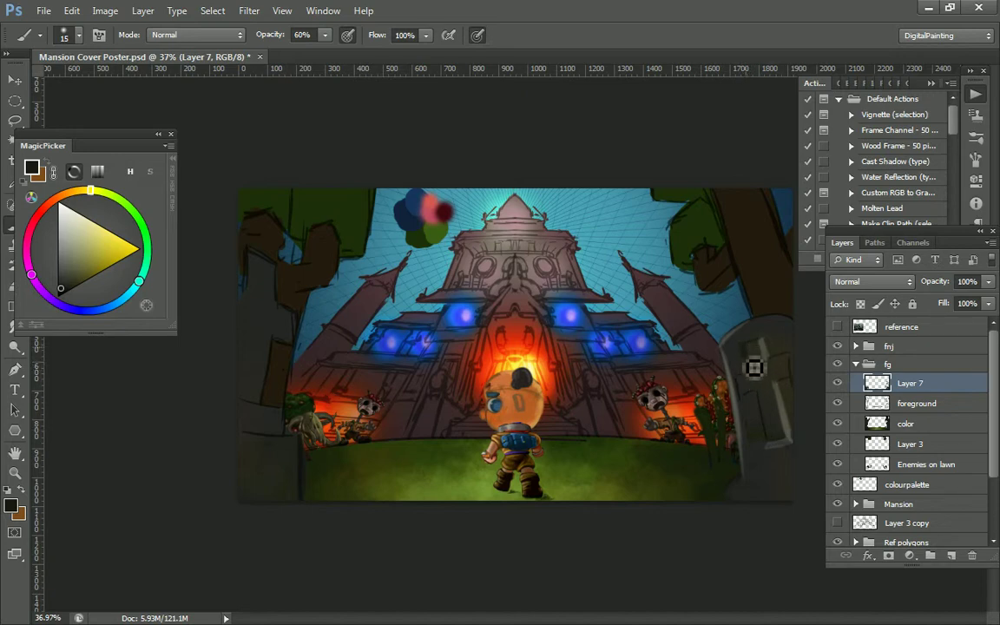
Sharpen the arms and shaft of the right gravestone's engraved cross with dark and mid greys sampled from the stone
{"action": "left_click", "coordinate": [760, 441], "text": "alt"}
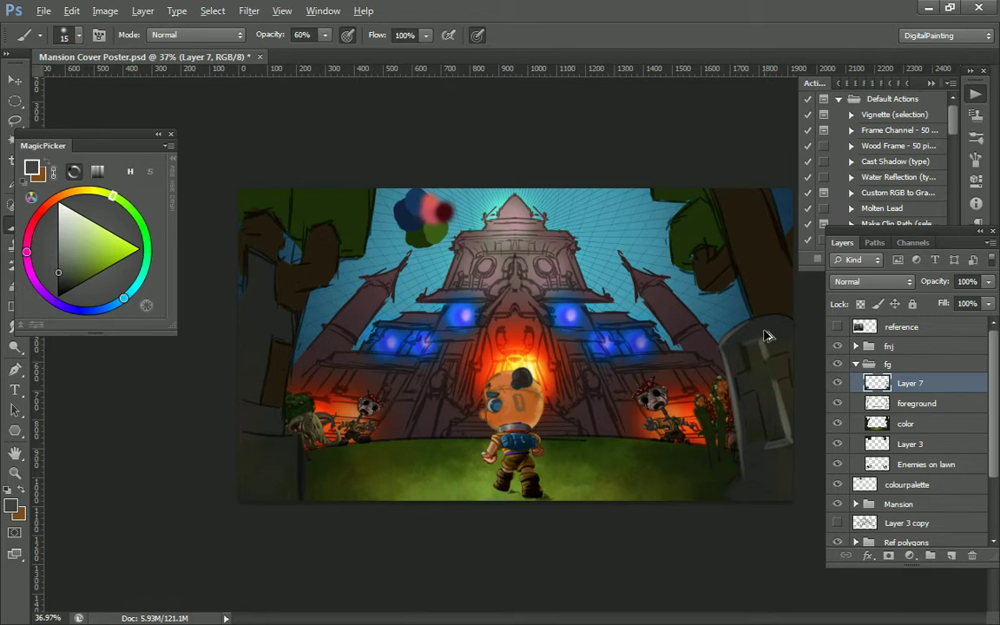
{"action": "left_click", "coordinate": [747, 346], "text": "alt"}
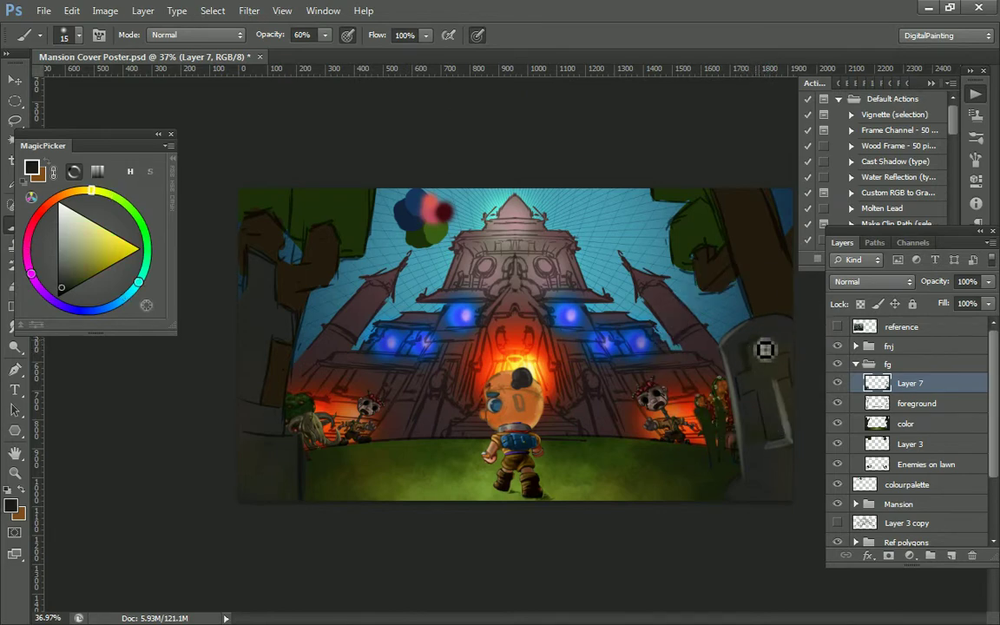
{"action": "left_click", "coordinate": [752, 348], "text": "alt"}
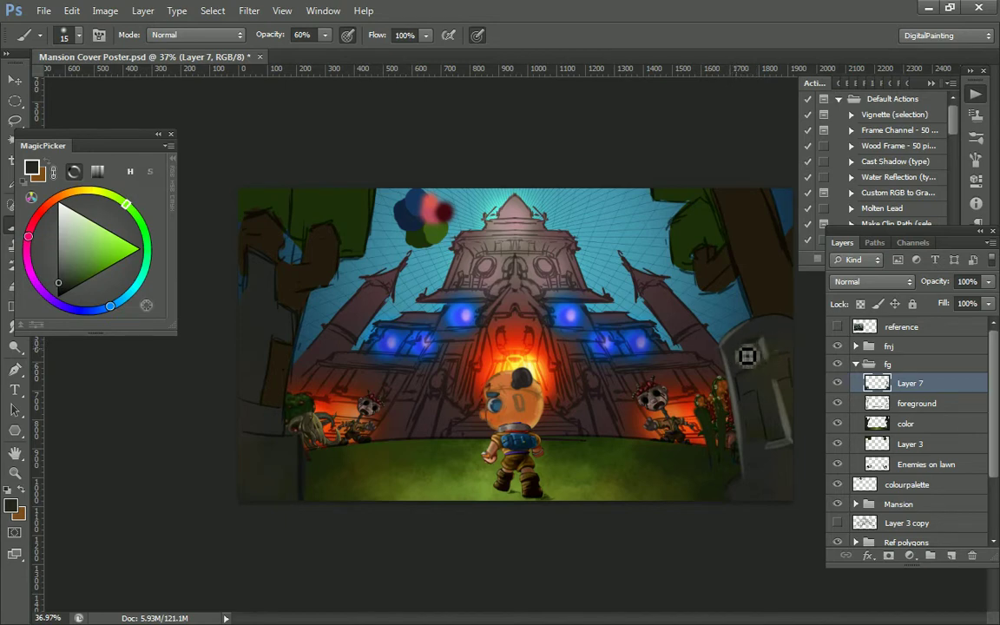
{"action": "left_click", "coordinate": [755, 353], "text": "alt"}
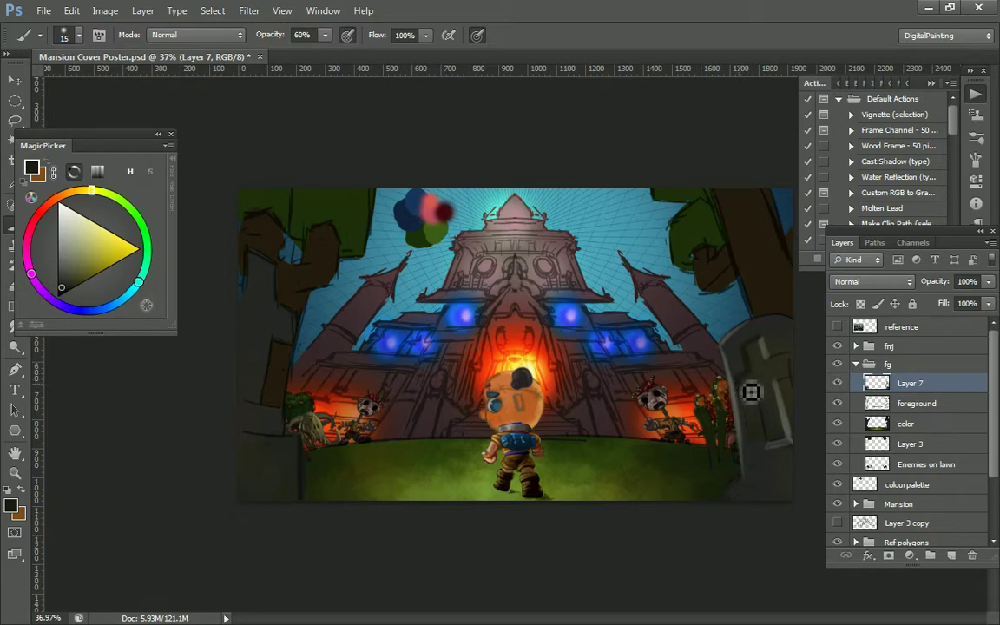
{"action": "left_click", "coordinate": [752, 408], "text": "alt"}
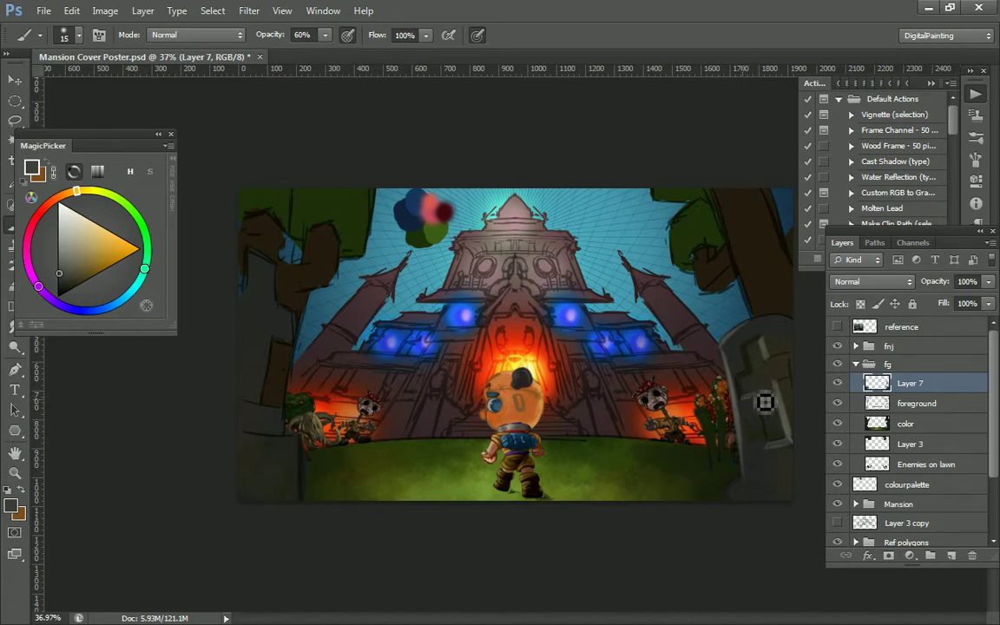
{"action": "left_click", "coordinate": [770, 425], "text": "alt"}
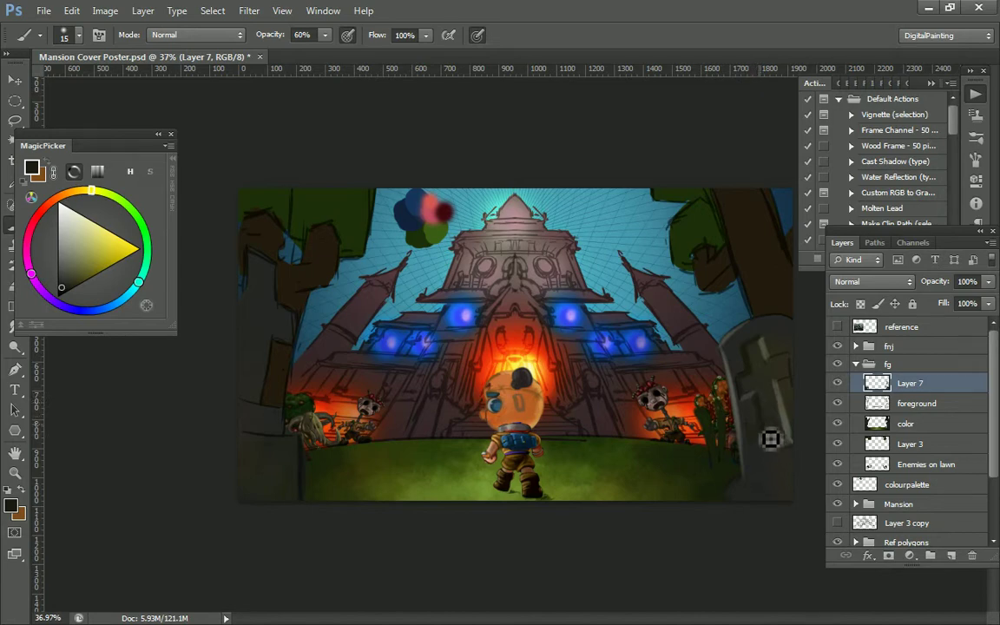
{"action": "left_click", "coordinate": [737, 345], "text": "alt"}
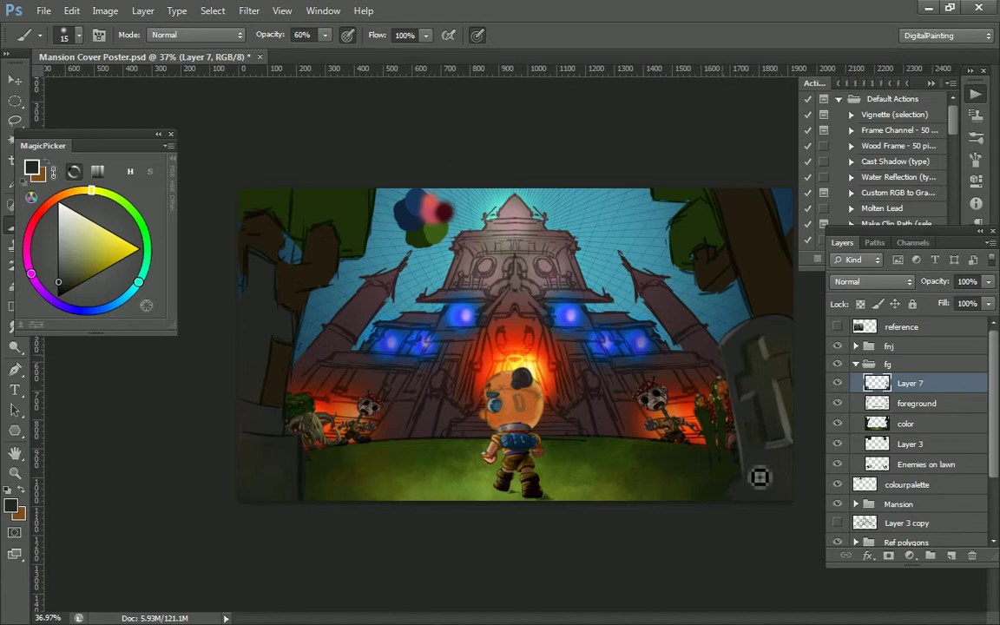
Widen the right gravestone's inner side edge and highlight its rim with sampled greys at 100% opacity, and save the poster
{"action": "left_click", "coordinate": [734, 349], "text": "alt"}
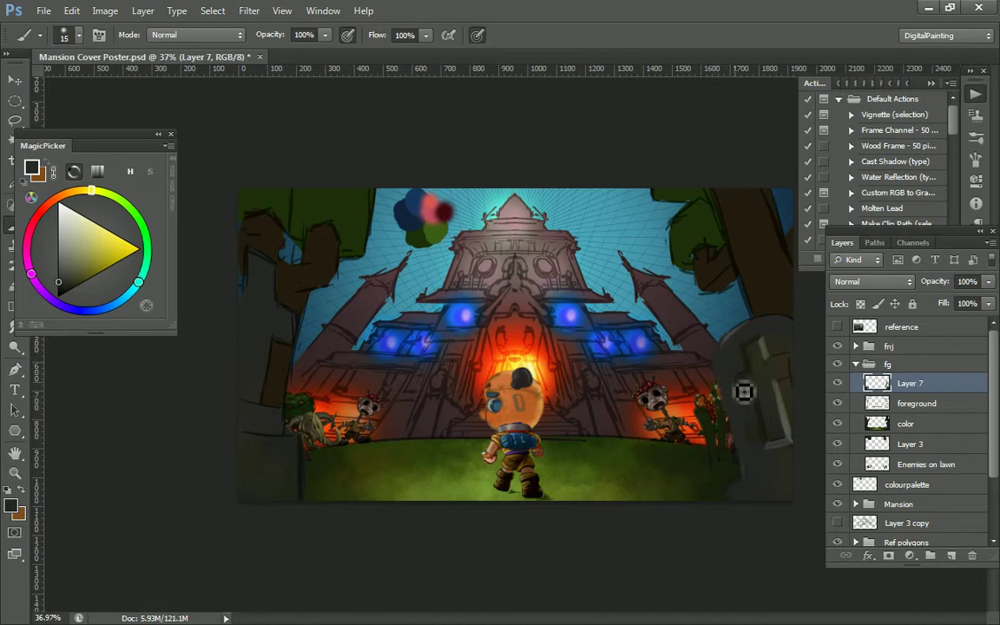
{"action": "left_click", "coordinate": [730, 334], "text": "alt"}
{"action": "left_click", "coordinate": [779, 399], "text": "alt"}
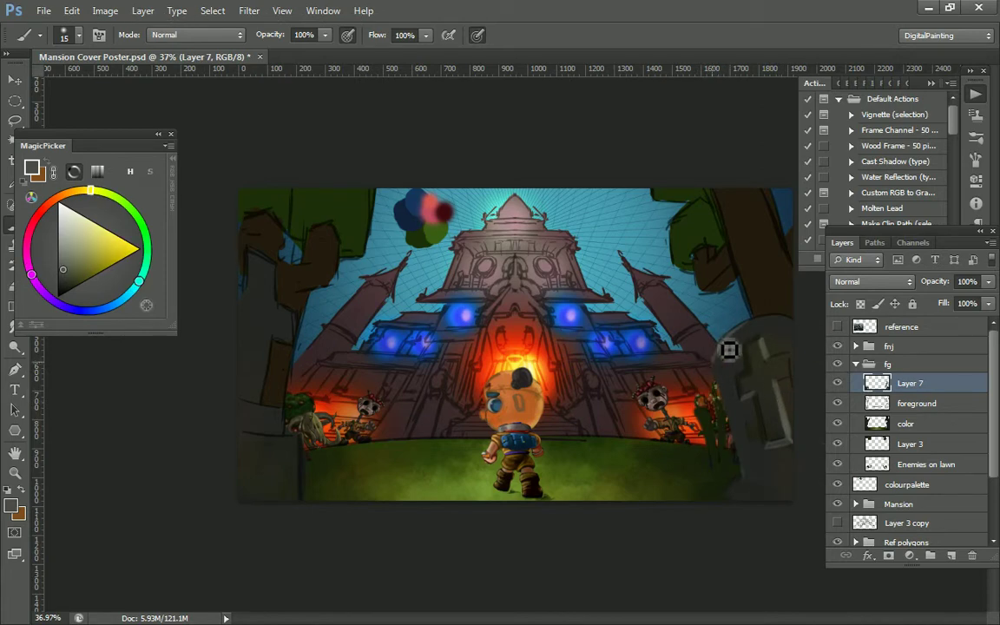
{"action": "key", "text": "ctrl+s"}
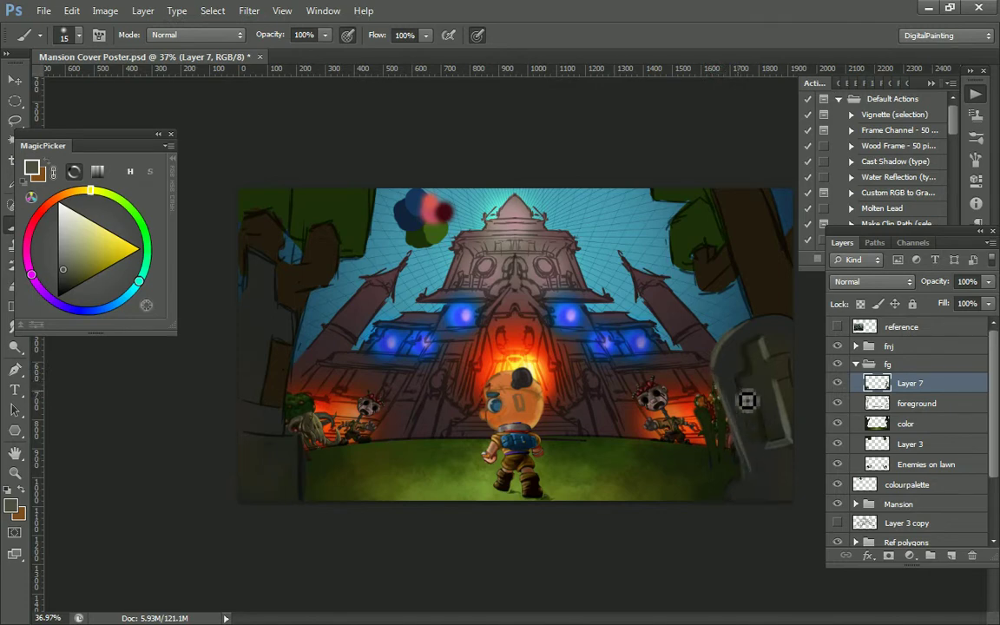
Lasso the right gravestone's front face around the engraved cross
{"action": "key", "text": "l"}
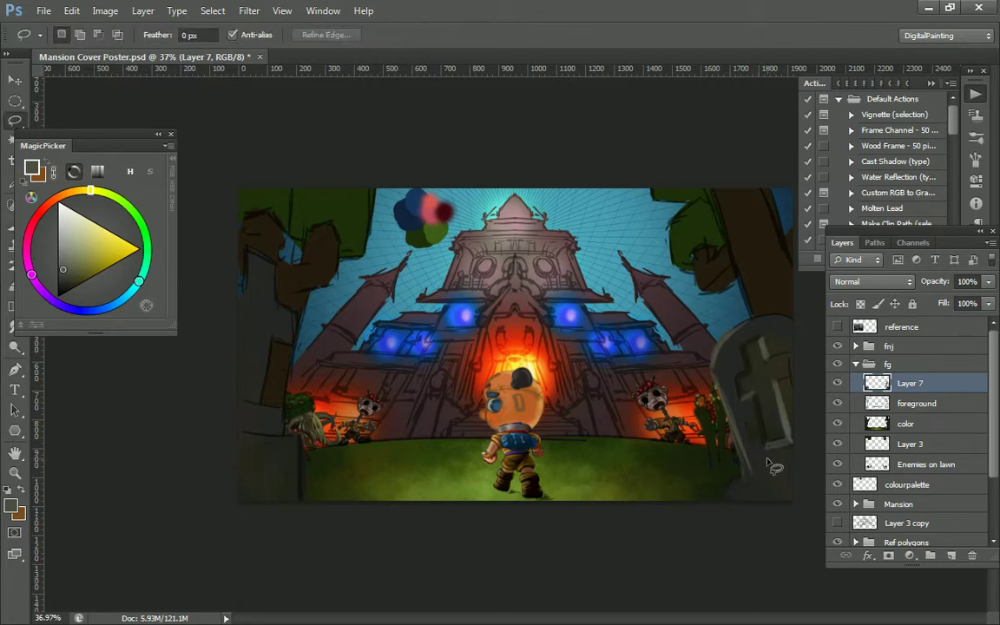
{"action": "mouse_move", "coordinate": [763, 449]}
{"action": "left_mouse_down"}
{"action": "mouse_move", "coordinate": [728, 386]}
{"action": "mouse_move", "coordinate": [738, 334]}
{"action": "mouse_move", "coordinate": [786, 333]}
{"action": "mouse_move", "coordinate": [820, 470]}
{"action": "mouse_move", "coordinate": [788, 438]}
{"action": "mouse_move", "coordinate": [764, 447]}
{"action": "left_mouse_up"}
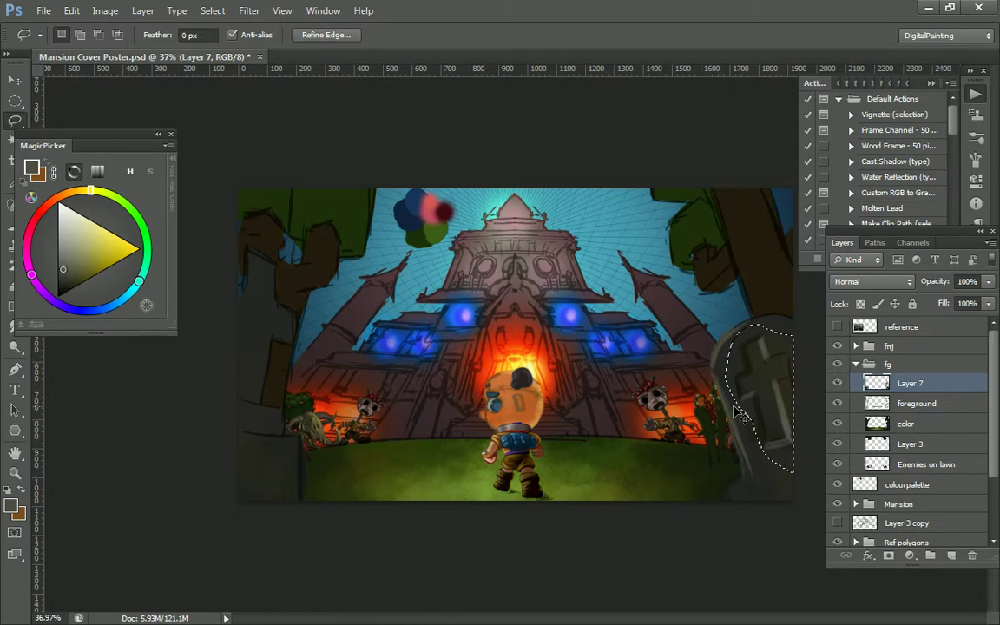
Try to skew the selected gravestone face horizontally by about 5.3 degrees
{"action": "key", "text": "ctrl+t"}
{"action": "right_click", "coordinate": [760, 391]}
{"action": "left_click", "coordinate": [794, 374]}
{"action": "left_click_drag", "start_coordinate": [760, 472], "coordinate": [773, 476]}
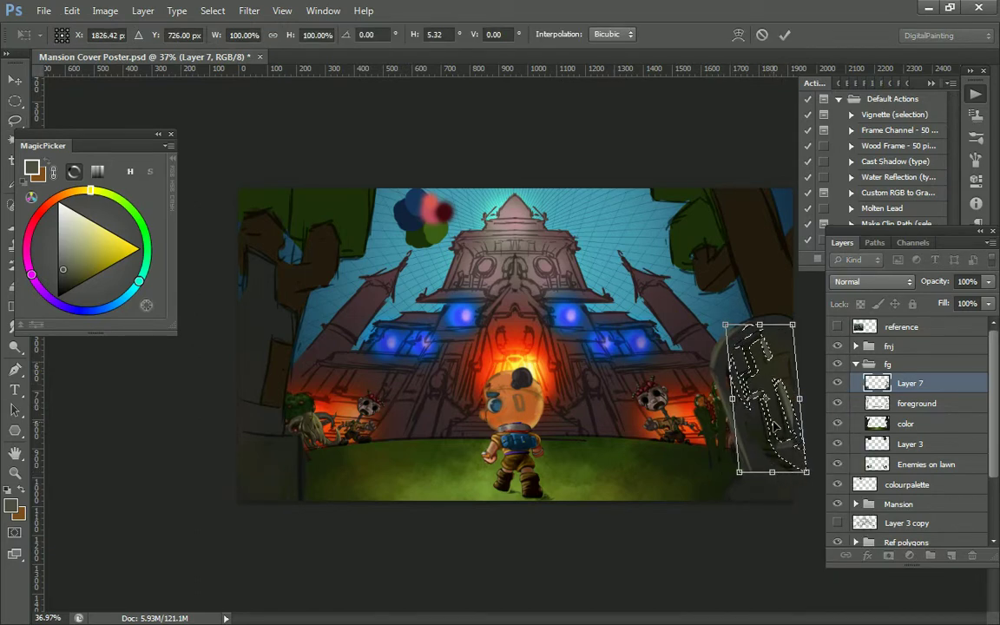
{"action": "key", "text": "Return"}
{"action": "key", "text": "ctrl+d"}
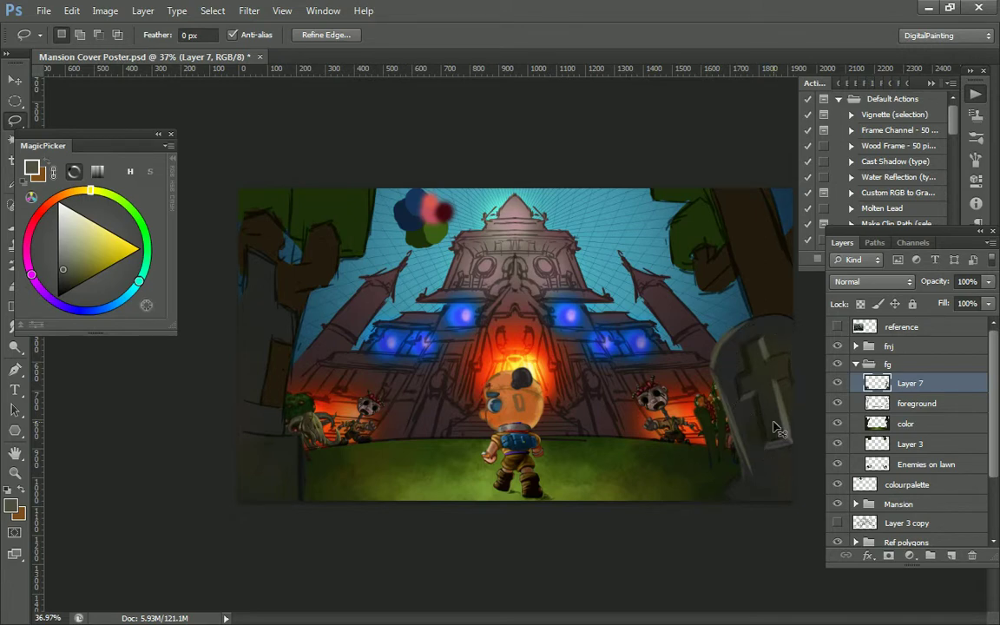
Skew the selected gravestone face horizontally by about 9.3 degrees, widen it to about 115%, and deselect it
{"action": "left_click", "coordinate": [891, 391], "text": "ctrl"}
{"action": "key", "text": "ctrl+t"}
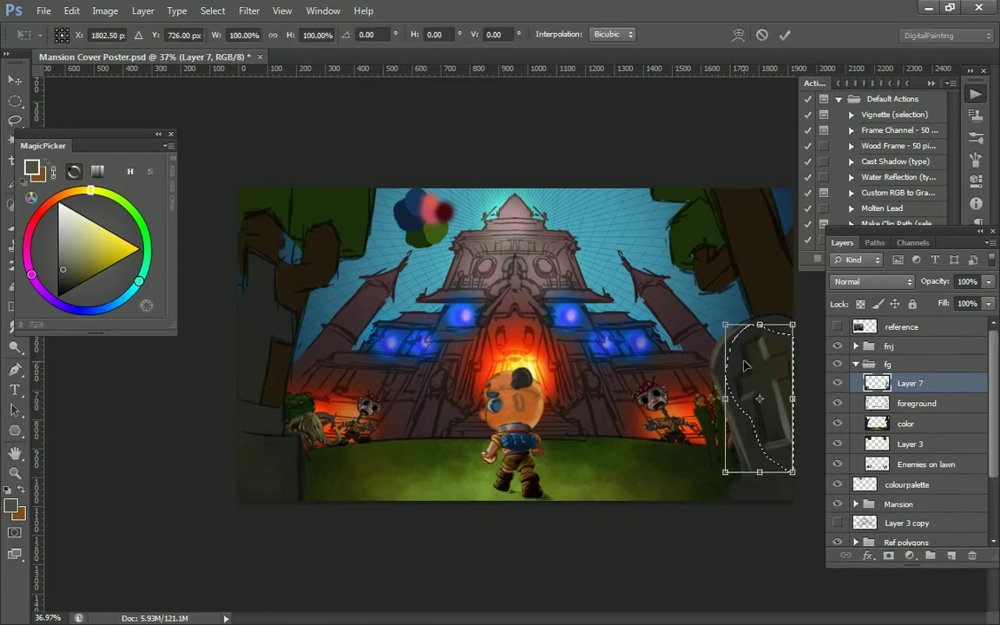
{"action": "right_click", "coordinate": [734, 370]}
{"action": "left_click", "coordinate": [755, 418]}
{"action": "left_click_drag", "start_coordinate": [761, 473], "coordinate": [777, 475]}
{"action": "left_click_drag", "start_coordinate": [726, 325], "coordinate": [717, 325]}
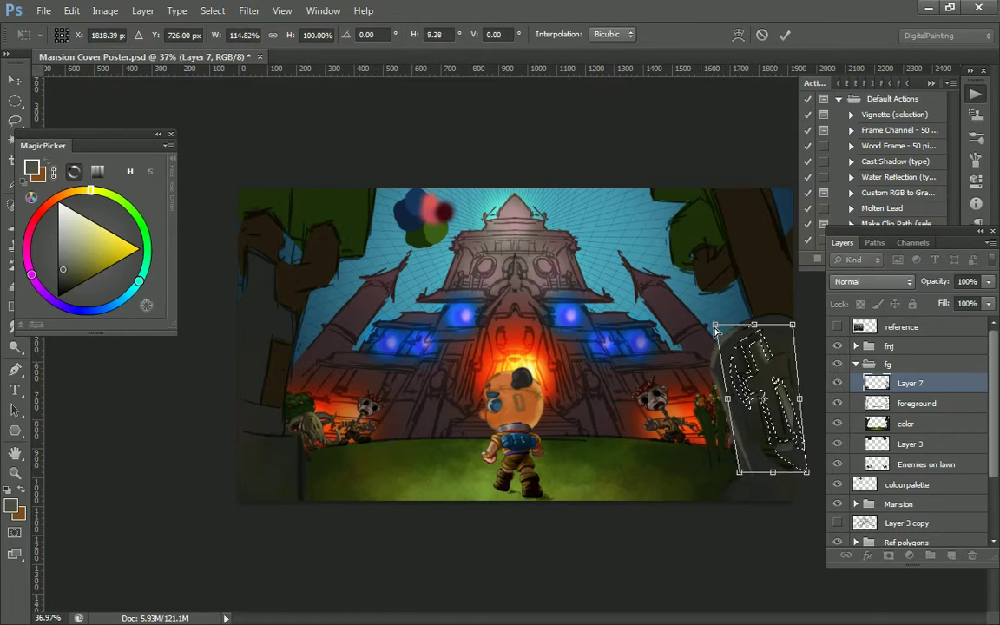
{"action": "key", "text": "Return"}
{"action": "key", "text": "ctrl+d"}
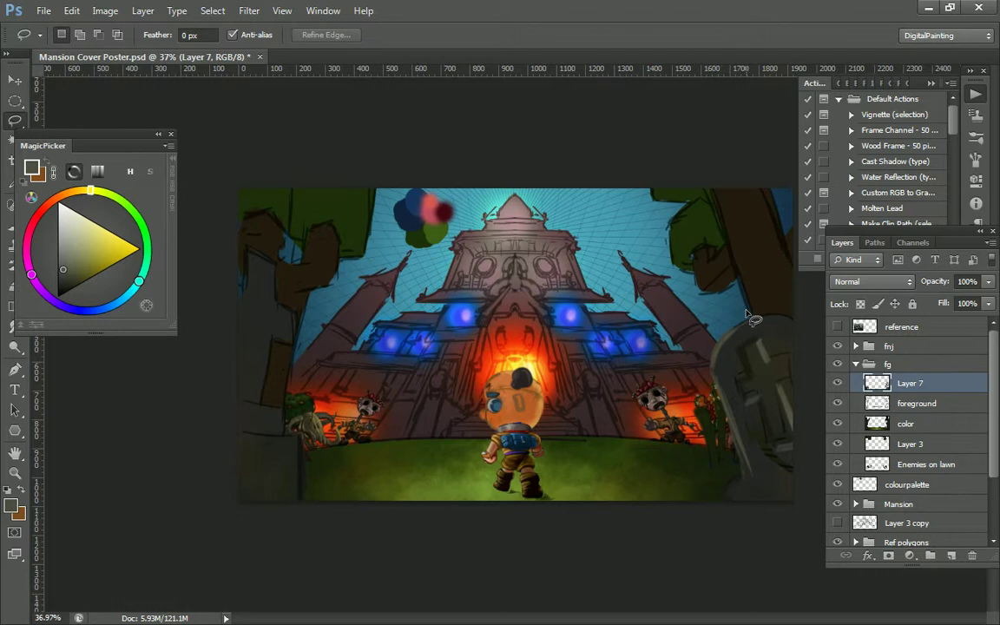
Compare the painting with Layer 7 hidden and shown, and touch up the right gravestone's cross and outer side with sampled greys
{"action": "key", "text": "b"}
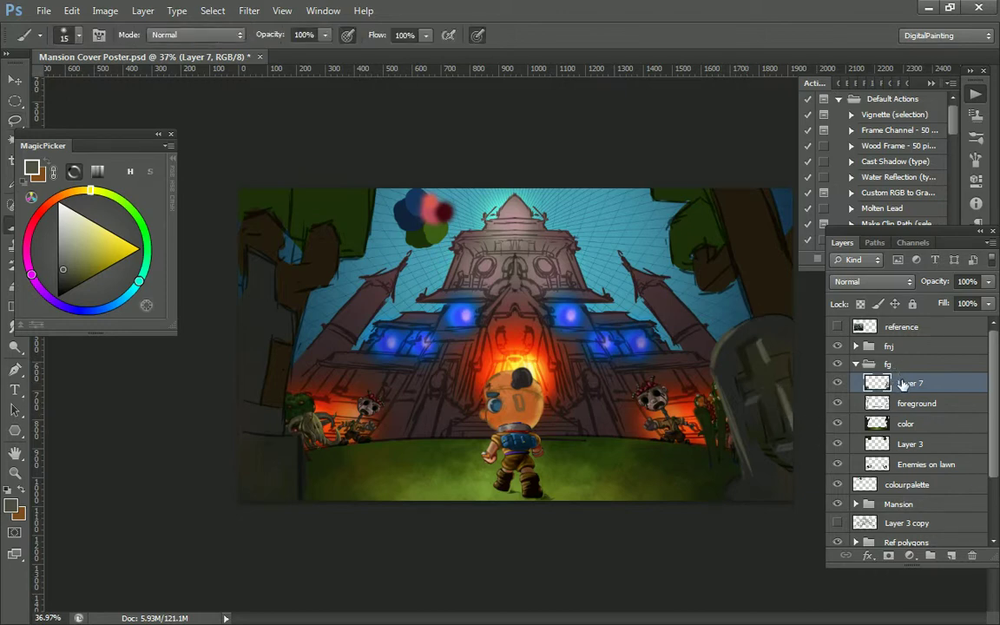
{"action": "left_click", "coordinate": [839, 384]}
{"action": "left_click", "coordinate": [840, 383]}
{"action": "left_click", "coordinate": [752, 475], "text": "alt"}
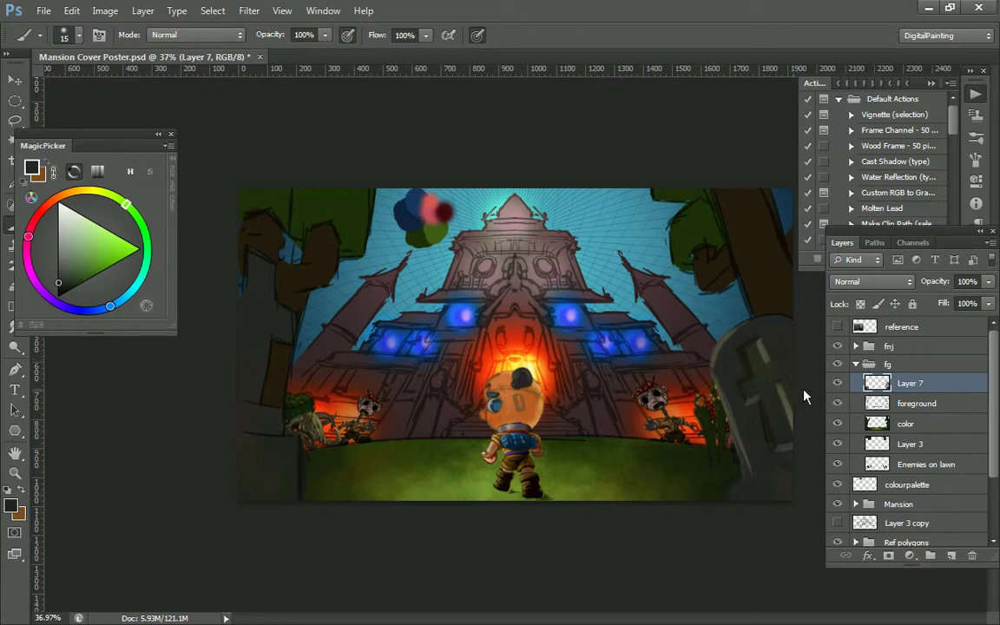
{"action": "left_click_drag", "start_coordinate": [790, 398], "coordinate": [813, 472]}
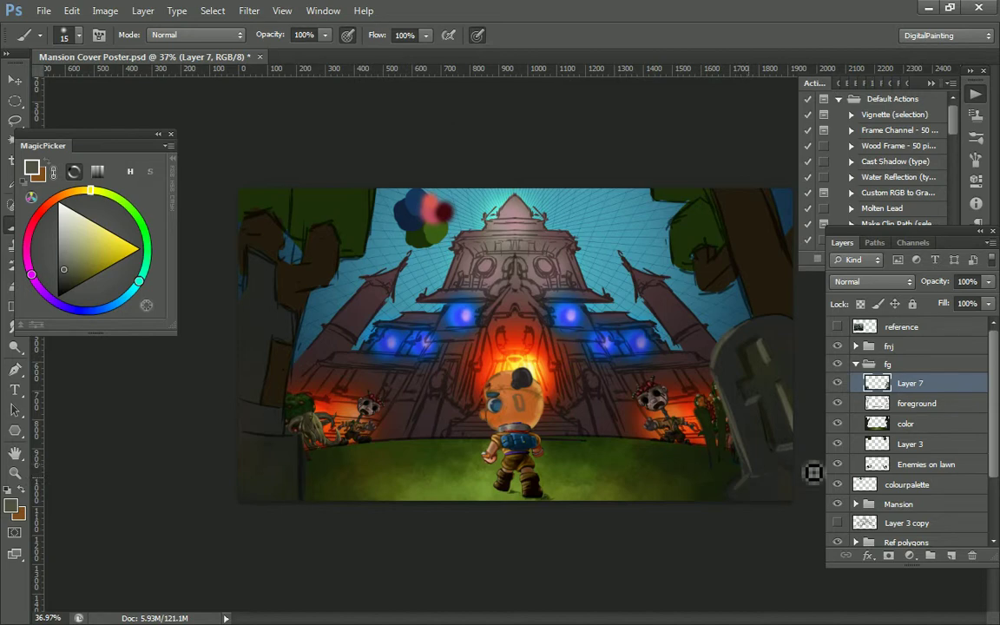
Touch up the right gravestone's base and lower edge on Layer 7 with sampled greys
{"action": "left_click", "coordinate": [780, 448], "text": "alt"}
{"action": "left_click", "coordinate": [780, 448], "text": "alt"}
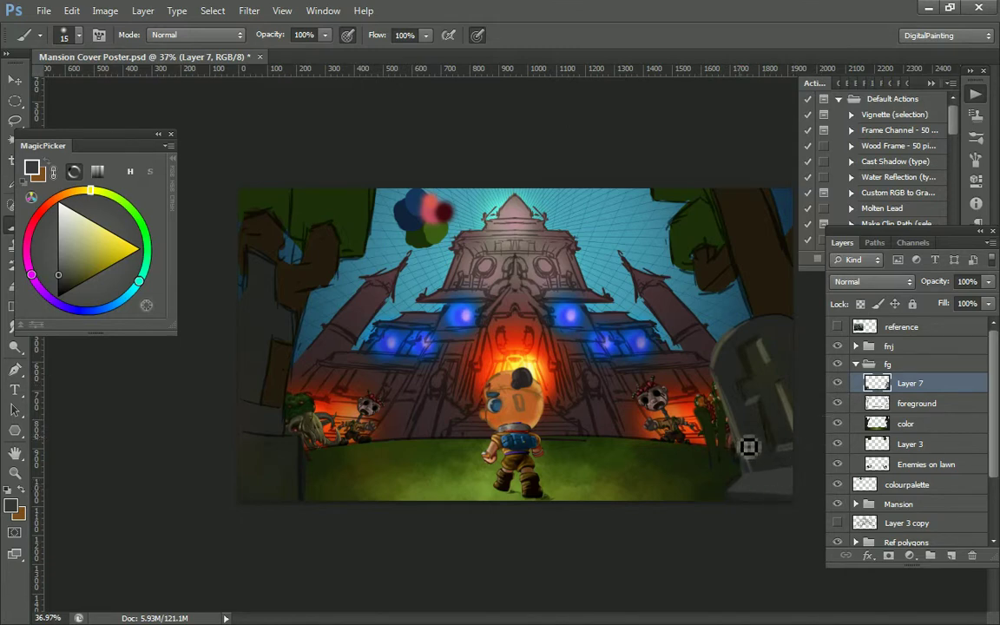
{"action": "key", "text": "alt"}
Sample a dark green with the color layer active and compare the painting with that layer hidden and shown
{"action": "left_click", "coordinate": [895, 423]}
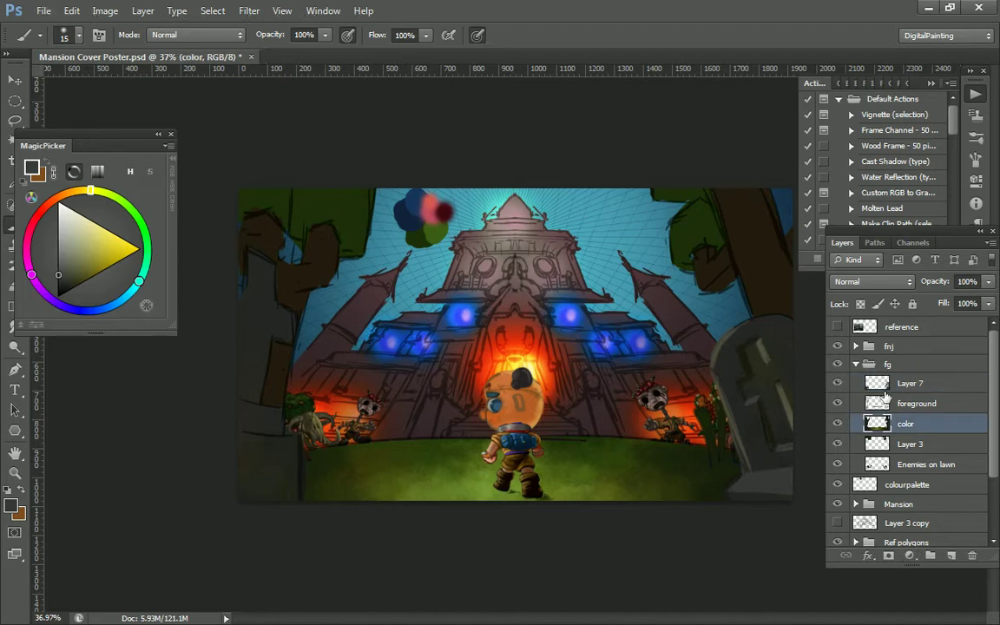
{"action": "left_click", "coordinate": [738, 471], "text": "alt"}
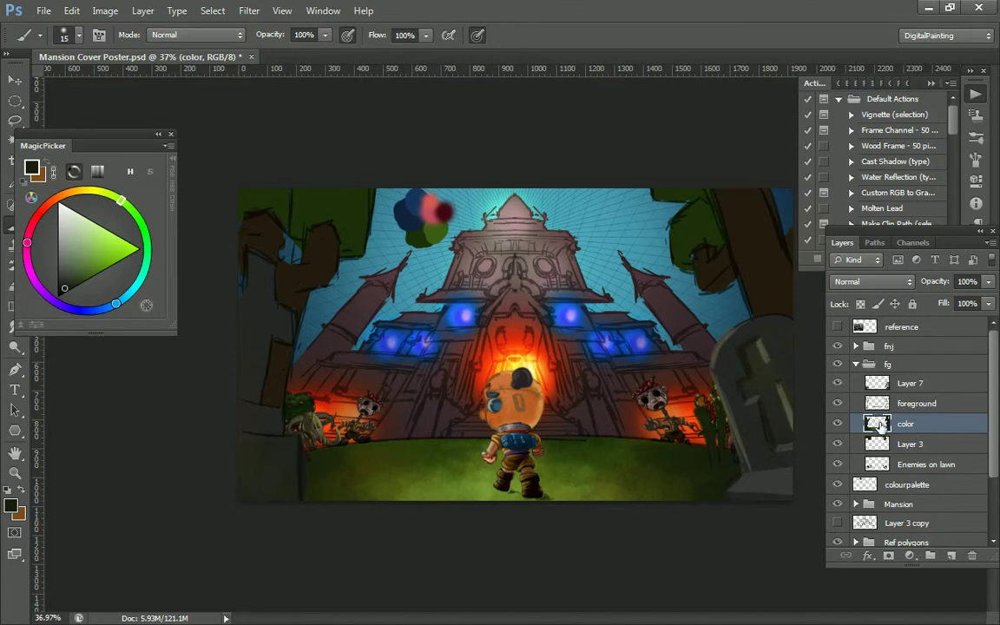
{"action": "left_click", "coordinate": [838, 423]}
{"action": "left_click", "coordinate": [839, 424]}
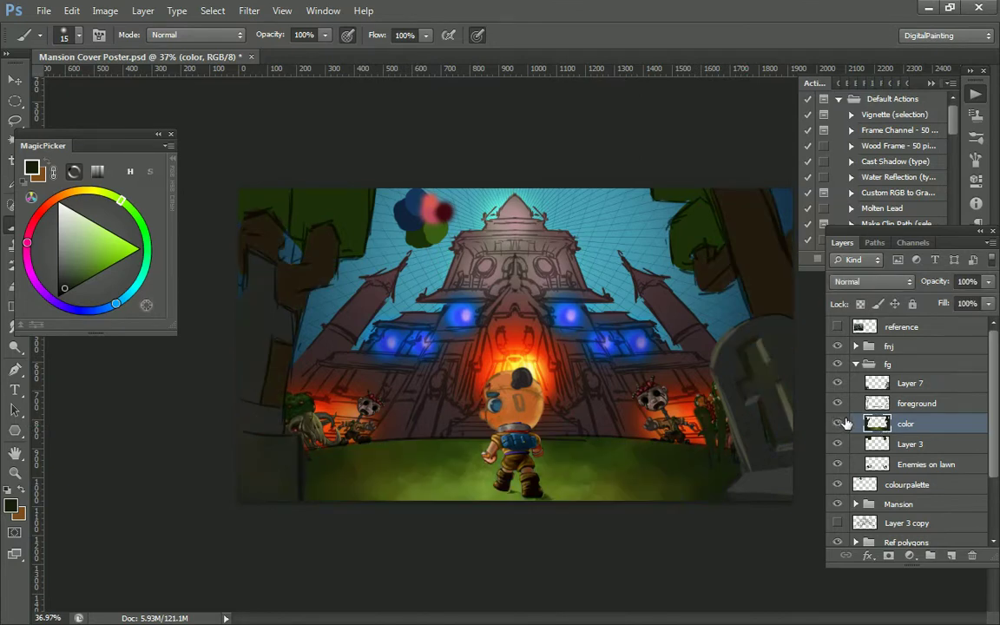
{"action": "left_click", "coordinate": [891, 402]}
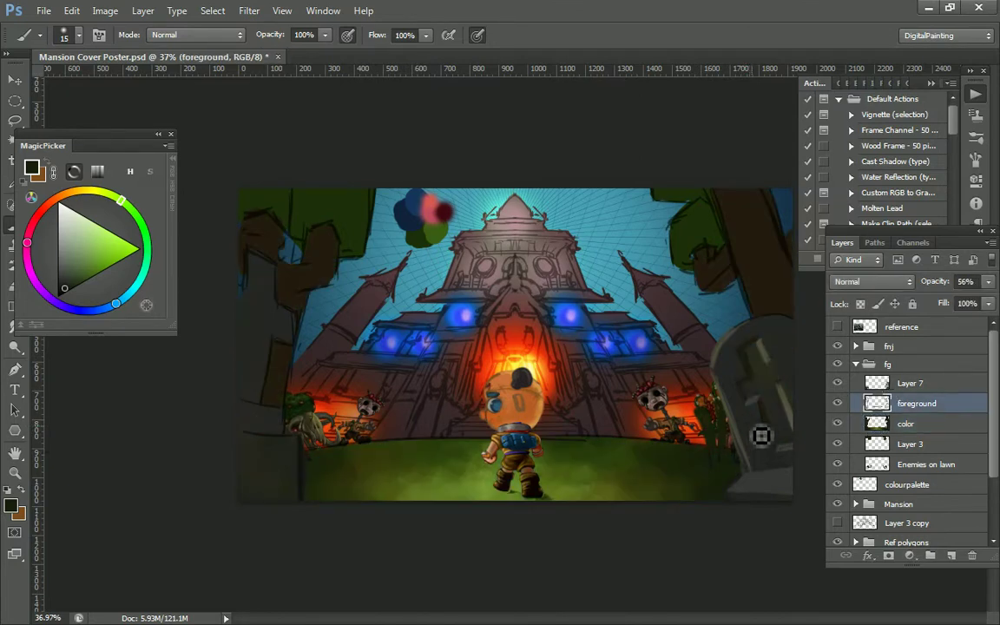
Make Layer 7 the active layer again with the Brush tool ready, and save the poster
{"action": "key", "text": "alt+bracketright"}
{"action": "key", "text": "e"}
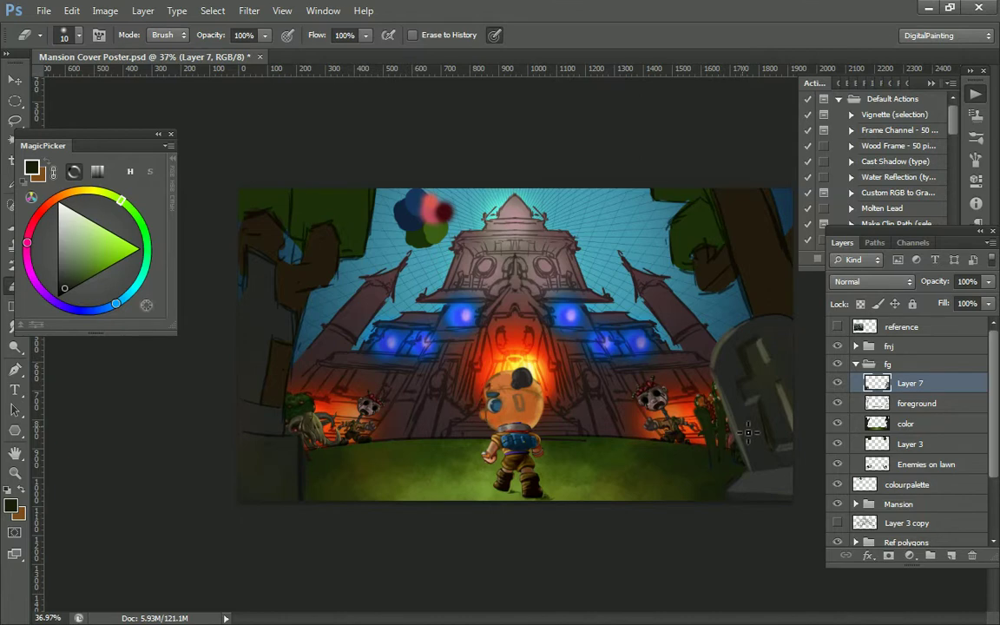
{"action": "key", "text": "b"}
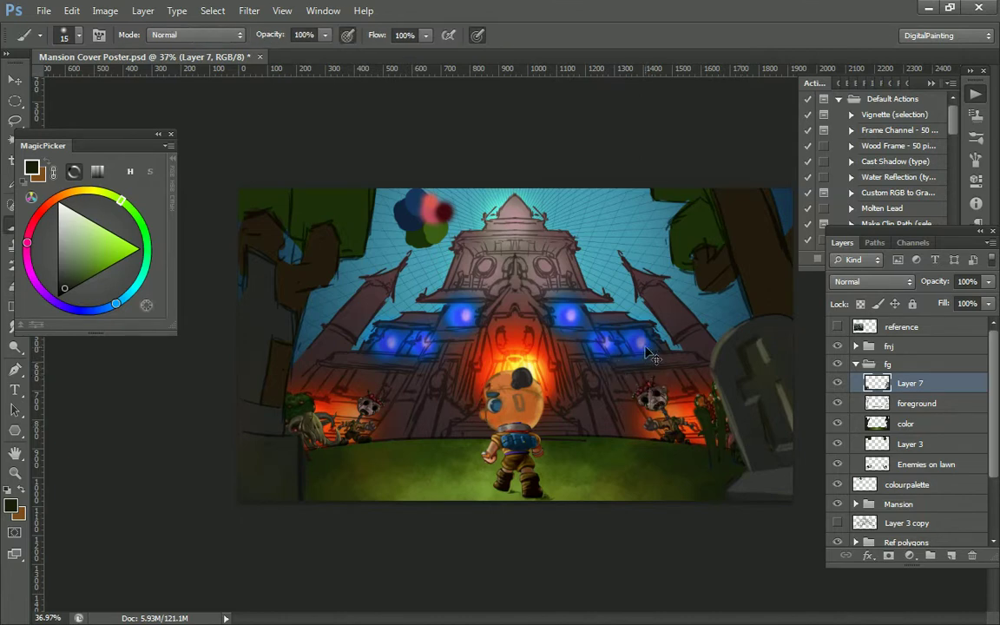
{"action": "key", "text": "ctrl+s"}
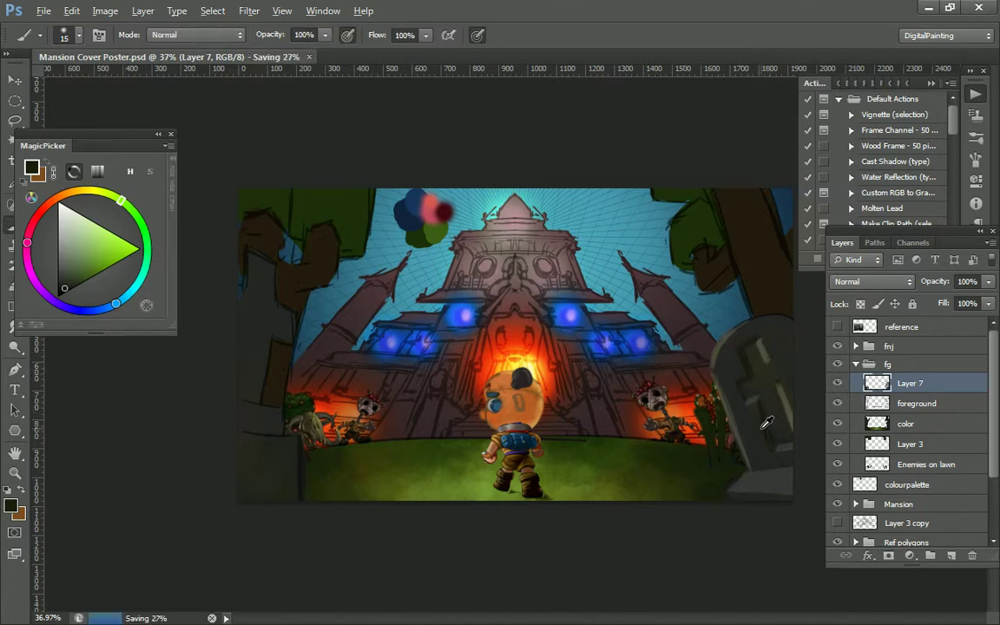
Repaint the shaft and arms of the right gravestone's engraved cross with sampled dark and mid greys
{"action": "left_click", "coordinate": [765, 414], "text": "alt"}
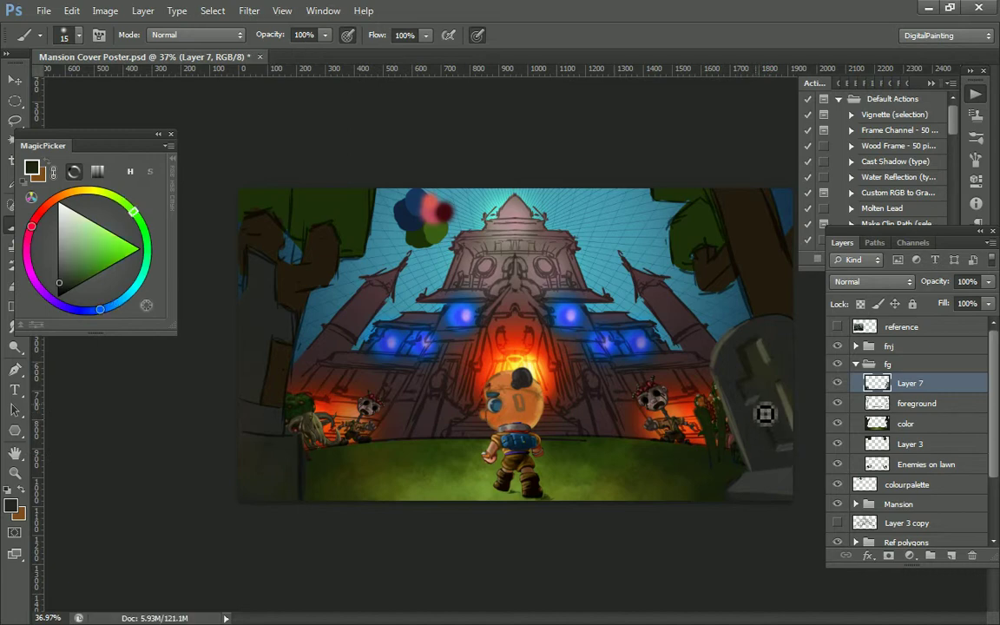
{"action": "left_click", "coordinate": [770, 425], "text": "alt"}
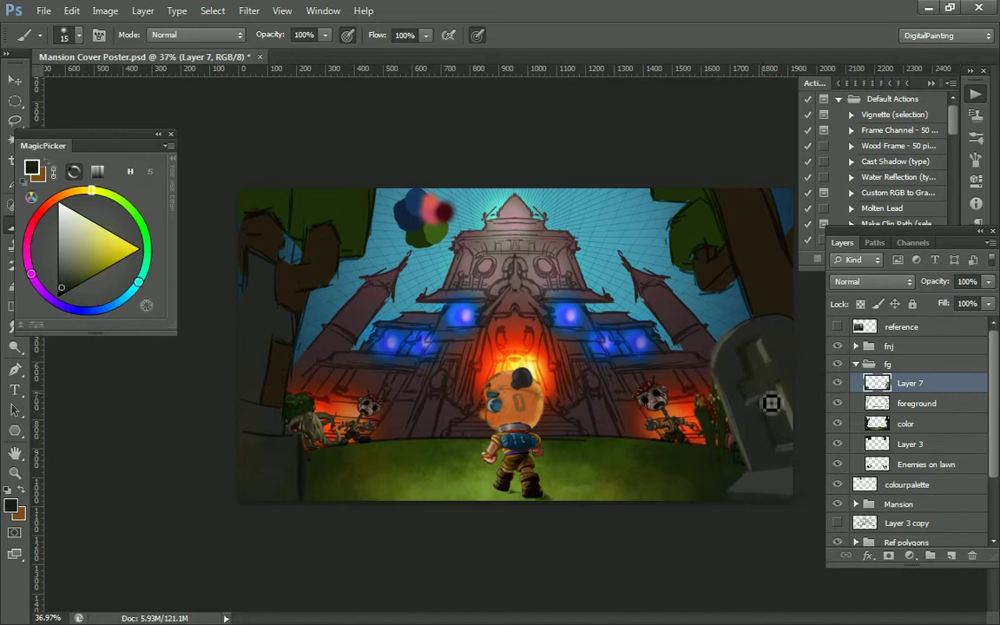
{"action": "mouse_move", "coordinate": [762, 398]}
{"action": "left_mouse_down"}
{"action": "mouse_move", "coordinate": [777, 422]}
{"action": "mouse_move", "coordinate": [772, 405]}
{"action": "left_mouse_up"}
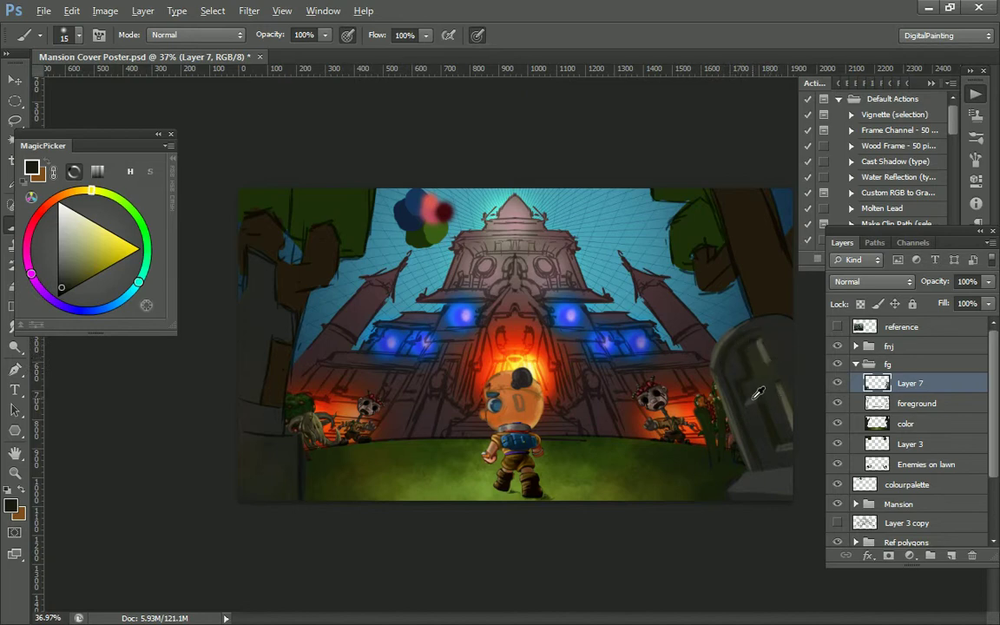
{"action": "left_click", "coordinate": [777, 341], "text": "alt"}
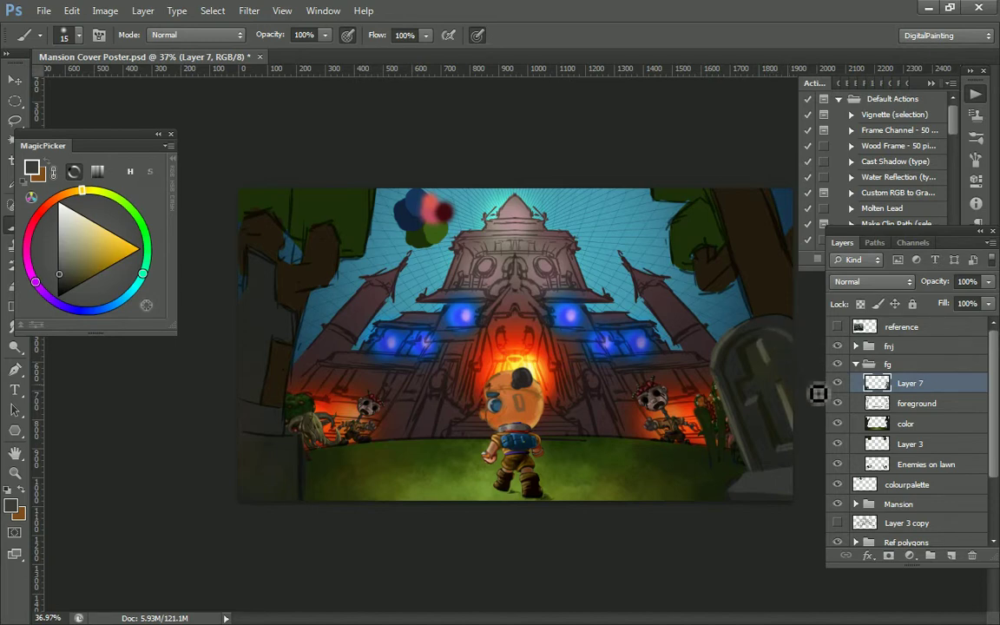
{"action": "left_click", "coordinate": [757, 415], "text": "alt"}
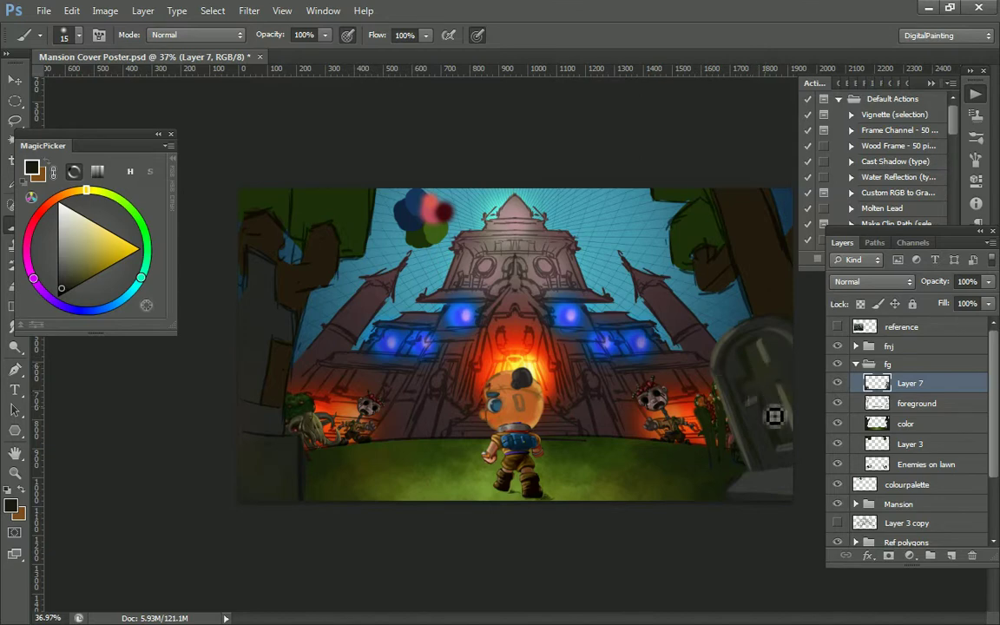
{"action": "left_click", "coordinate": [756, 398], "text": "alt"}
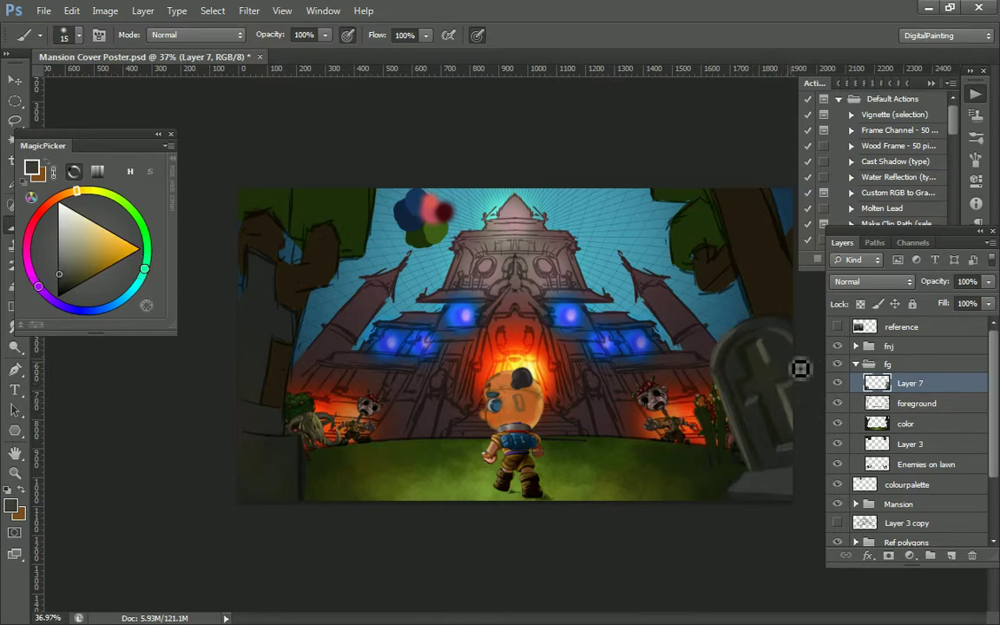
Refine the engraved cross's inner shadows and lit edges with sampled dark and light greys, and save the poster
{"action": "left_click", "coordinate": [783, 395], "text": "alt"}
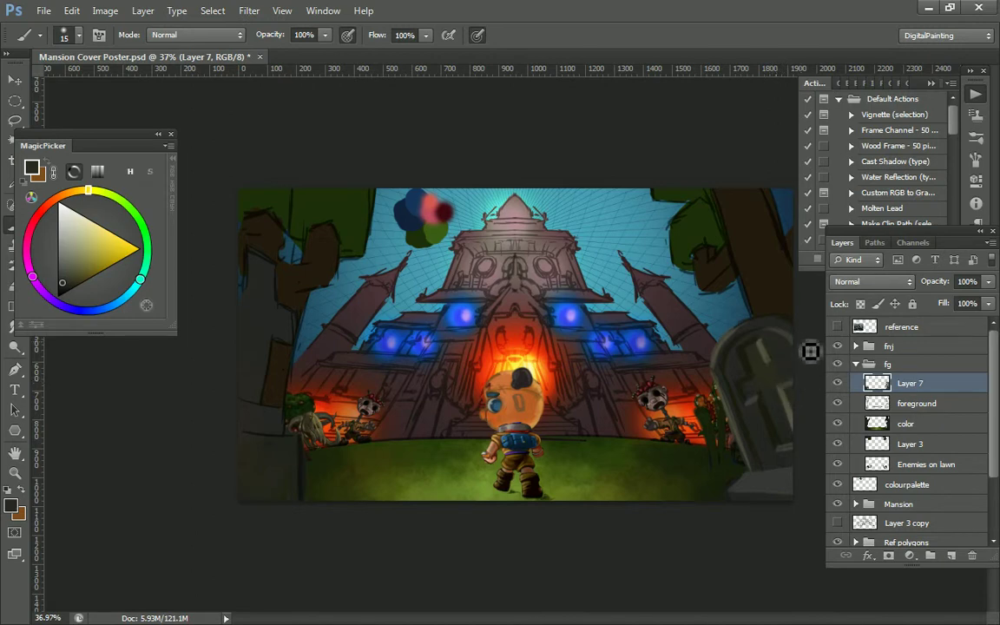
{"action": "left_click", "coordinate": [770, 369], "text": "alt"}
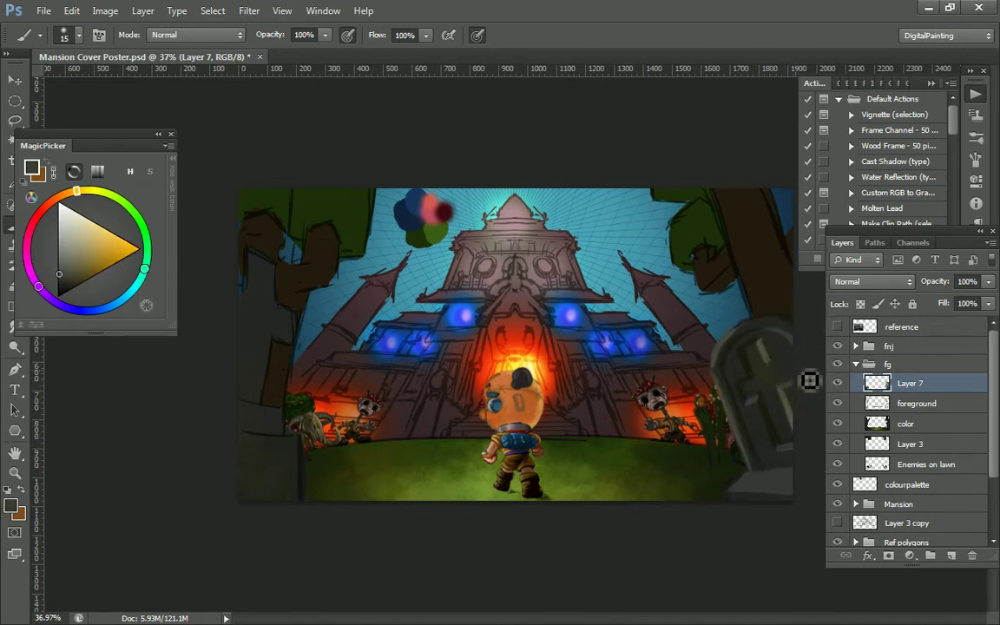
{"action": "left_click", "coordinate": [752, 393], "text": "alt"}
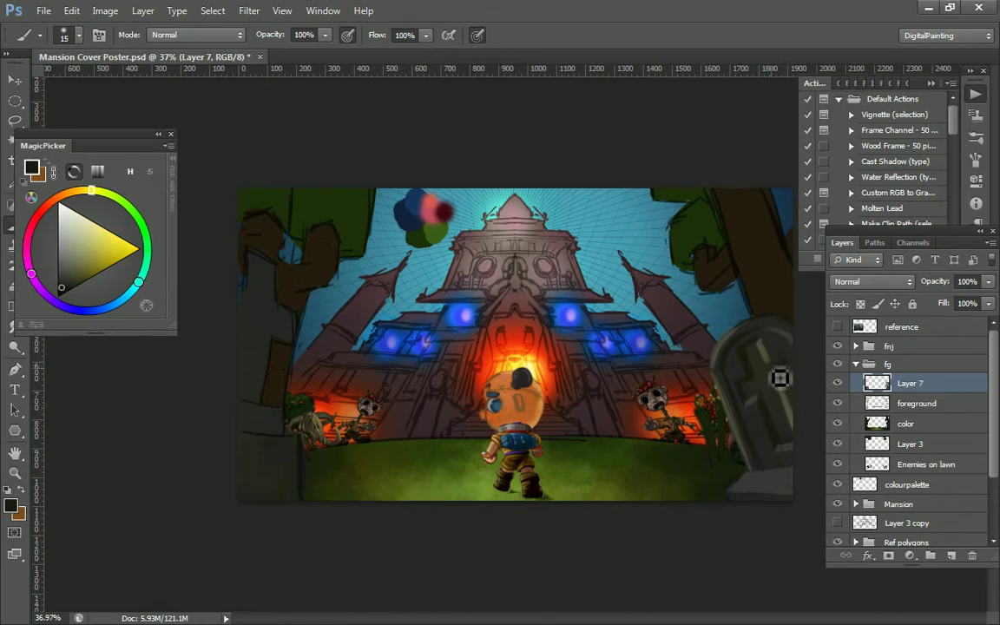
{"action": "left_click", "coordinate": [780, 371], "text": "alt"}
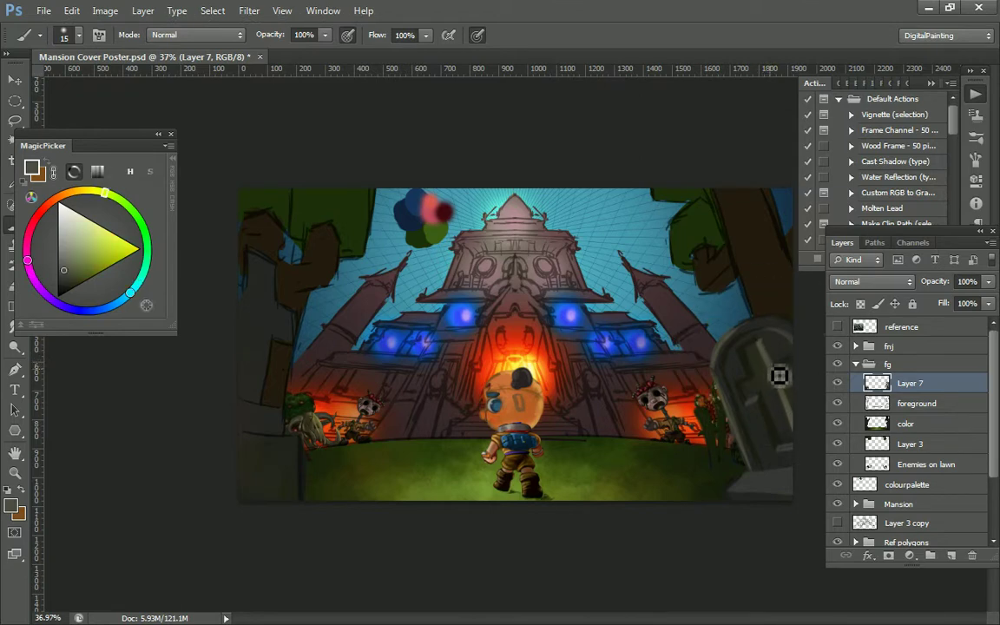
{"action": "left_click", "coordinate": [758, 356], "text": "alt"}
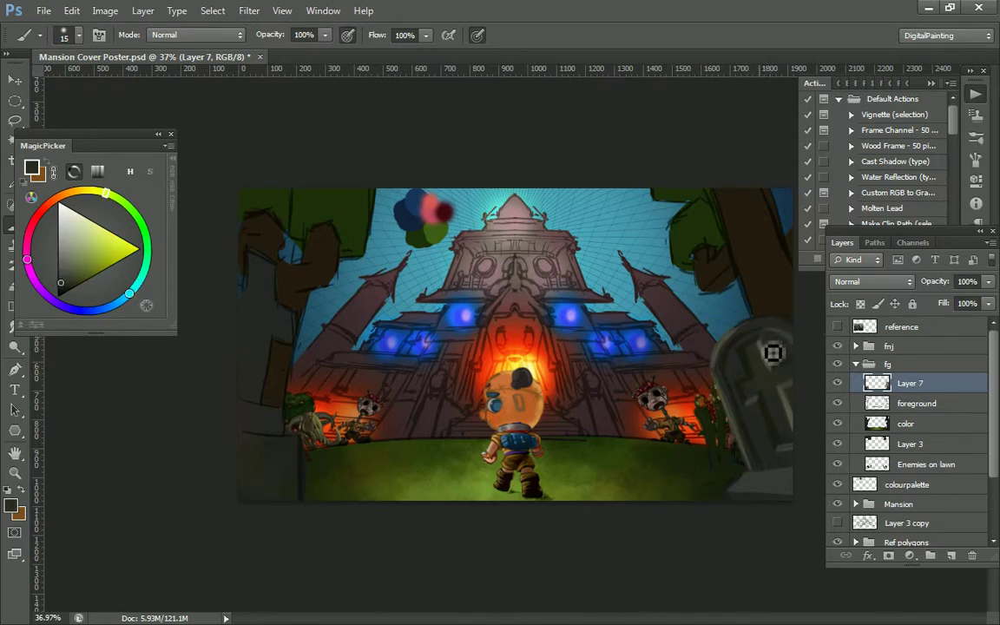
{"action": "left_click", "coordinate": [786, 393], "text": "alt"}
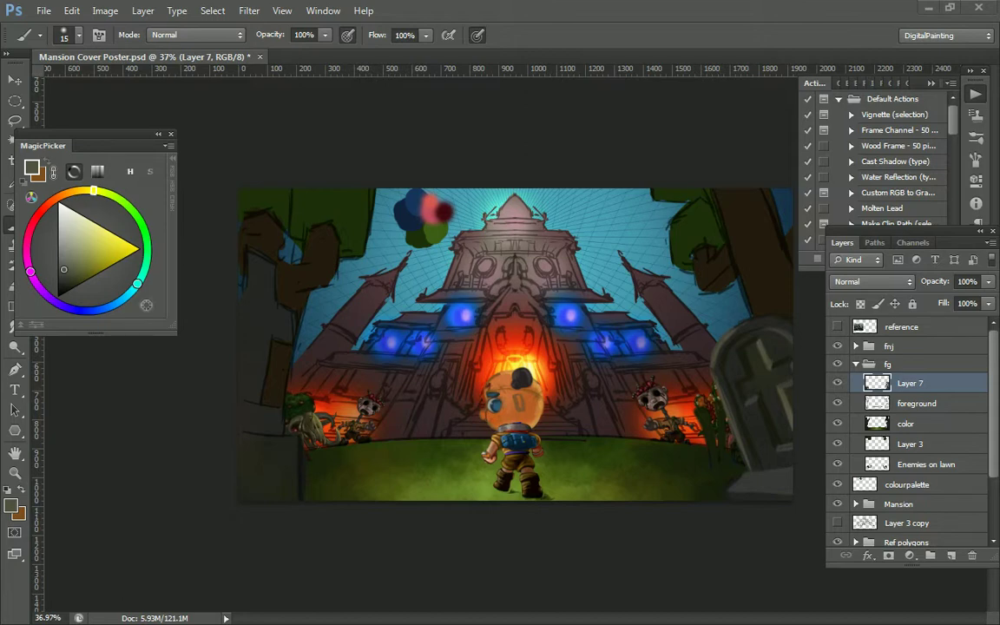
{"action": "key", "text": "ctrl+s"}
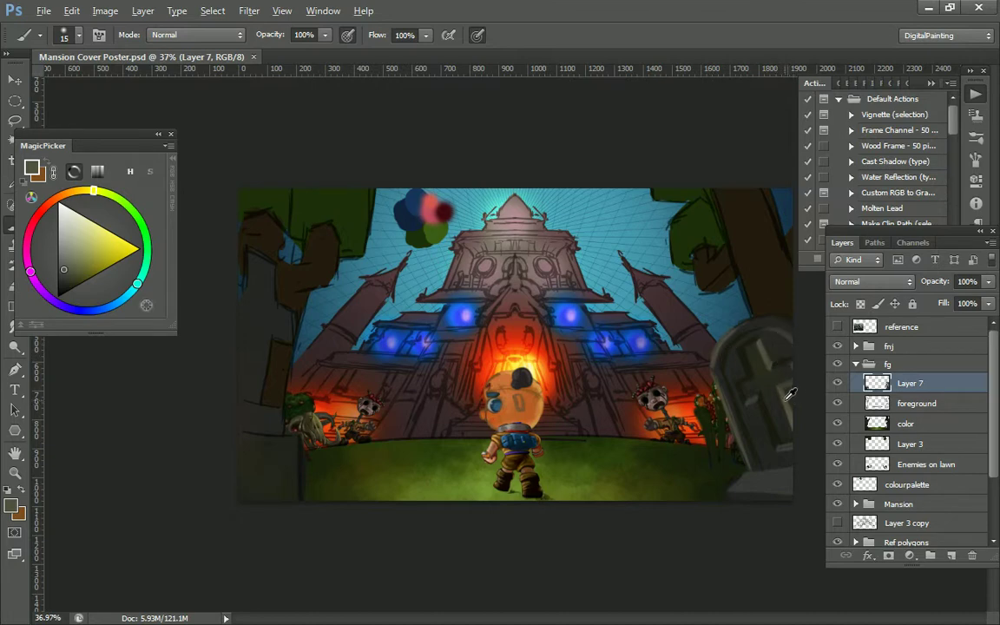
Paint light grey on the right gravestone's outer edge and base, and shade the base with sampled dark tones
{"action": "left_click_drag", "start_coordinate": [797, 348], "coordinate": [804, 355]}
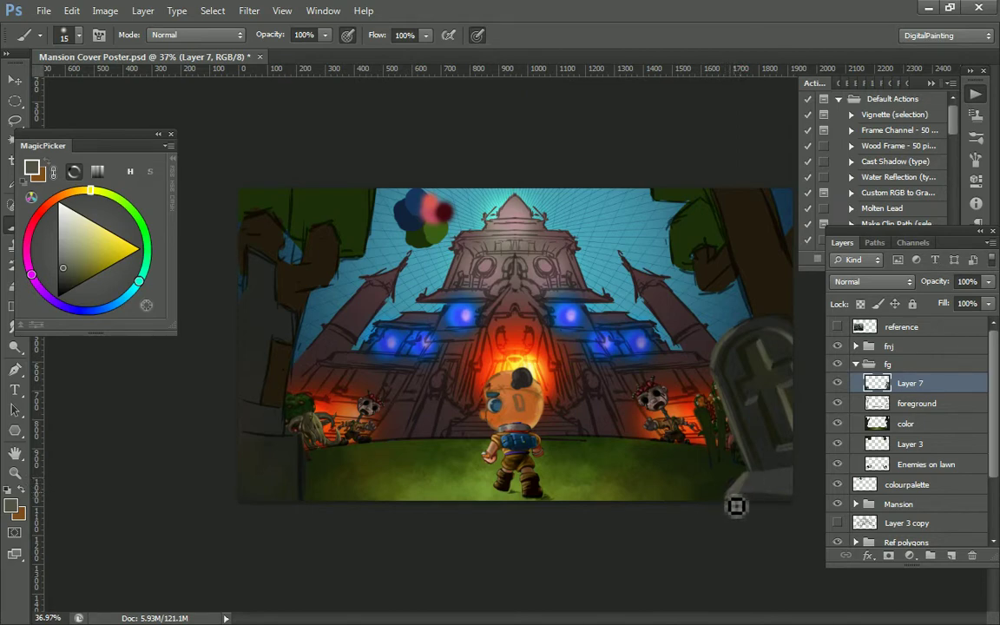
{"action": "left_click", "coordinate": [745, 497], "text": "alt"}
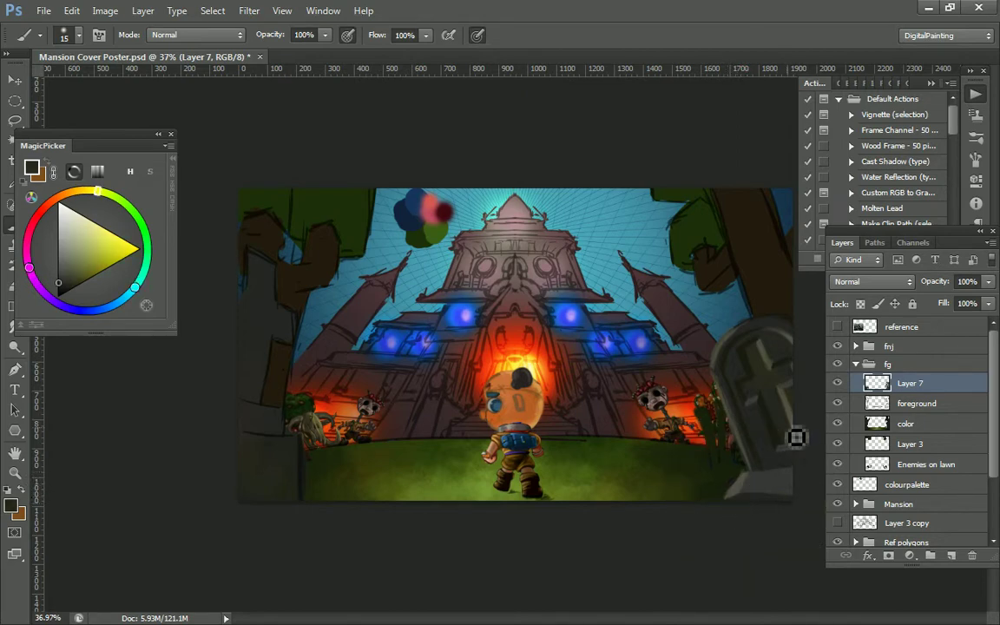
{"action": "left_click", "coordinate": [669, 391], "text": "alt"}
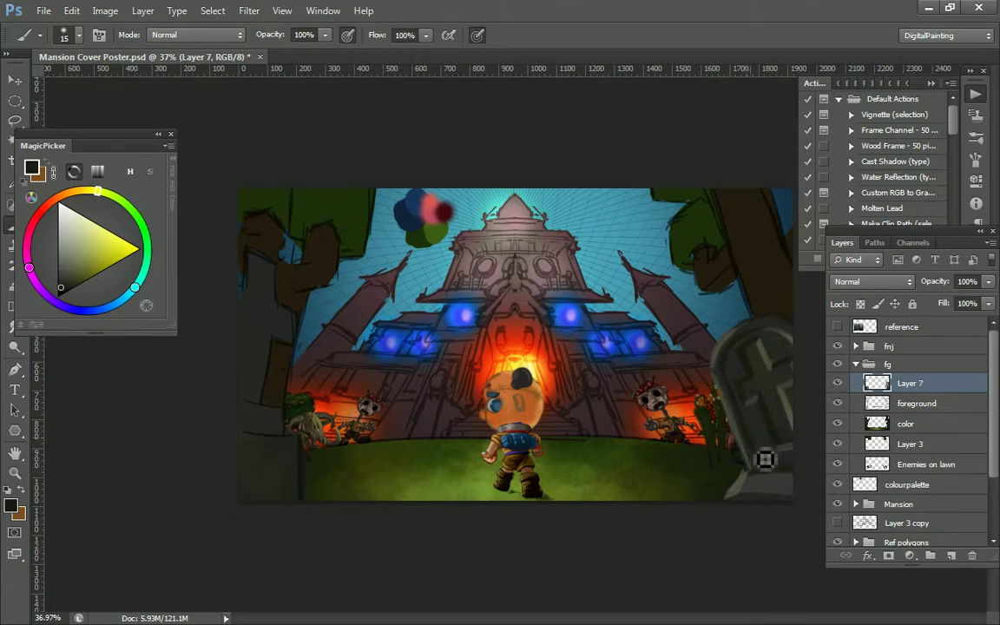
Paint the left gravestone's inner side edges with the light grey sampled from the right gravestone, shade its top corner, and save
{"action": "left_click", "coordinate": [789, 389], "text": "alt"}
{"action": "mouse_move", "coordinate": [277, 348]}
{"action": "left_mouse_down"}
{"action": "mouse_move", "coordinate": [268, 406]}
{"action": "mouse_move", "coordinate": [279, 343]}
{"action": "mouse_move", "coordinate": [263, 415]}
{"action": "mouse_move", "coordinate": [282, 347]}
{"action": "mouse_move", "coordinate": [266, 412]}
{"action": "mouse_move", "coordinate": [273, 342]}
{"action": "mouse_move", "coordinate": [298, 347]}
{"action": "left_mouse_up"}
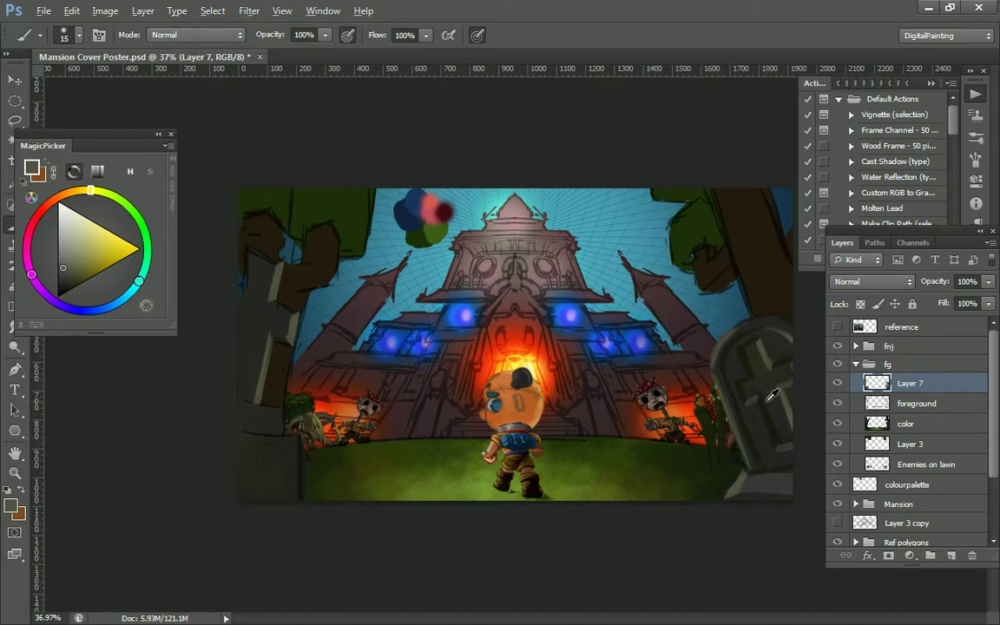
{"action": "left_click", "coordinate": [764, 427], "text": "alt"}
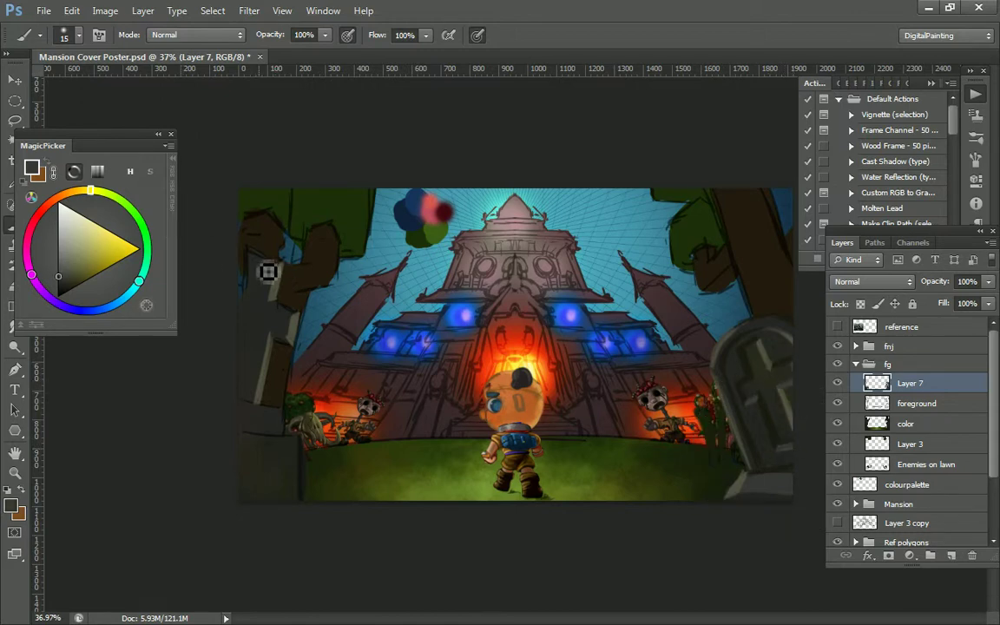
{"action": "mouse_move", "coordinate": [265, 263]}
{"action": "left_mouse_down"}
{"action": "mouse_move", "coordinate": [258, 259]}
{"action": "mouse_move", "coordinate": [285, 273]}
{"action": "mouse_move", "coordinate": [259, 254]}
{"action": "mouse_move", "coordinate": [266, 250]}
{"action": "left_mouse_up"}
{"action": "key", "text": "ctrl+s"}
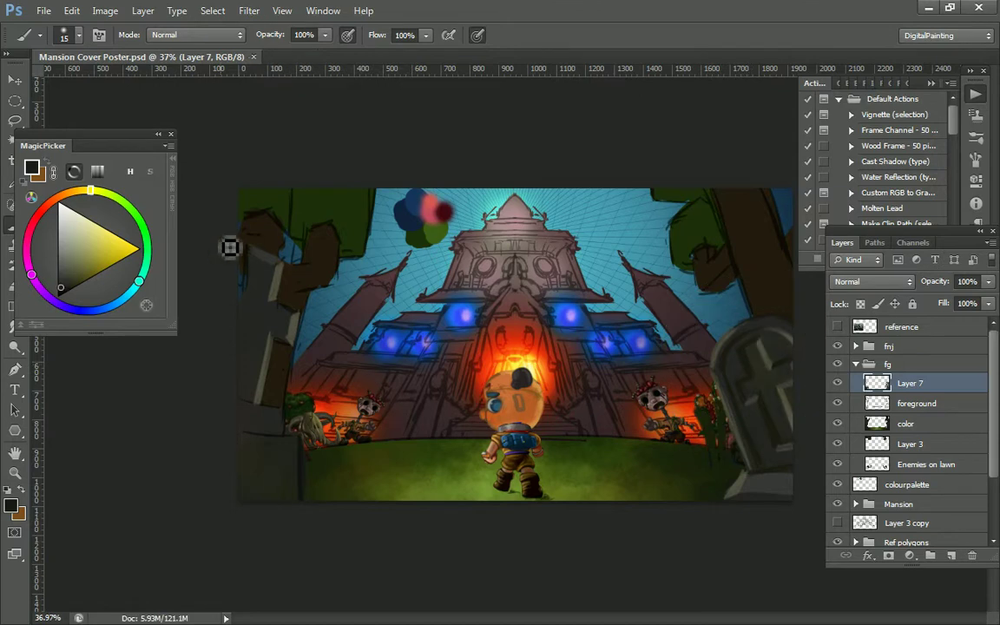
Shade the left gravestone's upper face and top corner with sampled dark and mid greys, and save the poster
{"action": "left_click_drag", "start_coordinate": [250, 280], "coordinate": [263, 259]}
{"action": "left_click", "coordinate": [265, 259], "text": "alt"}
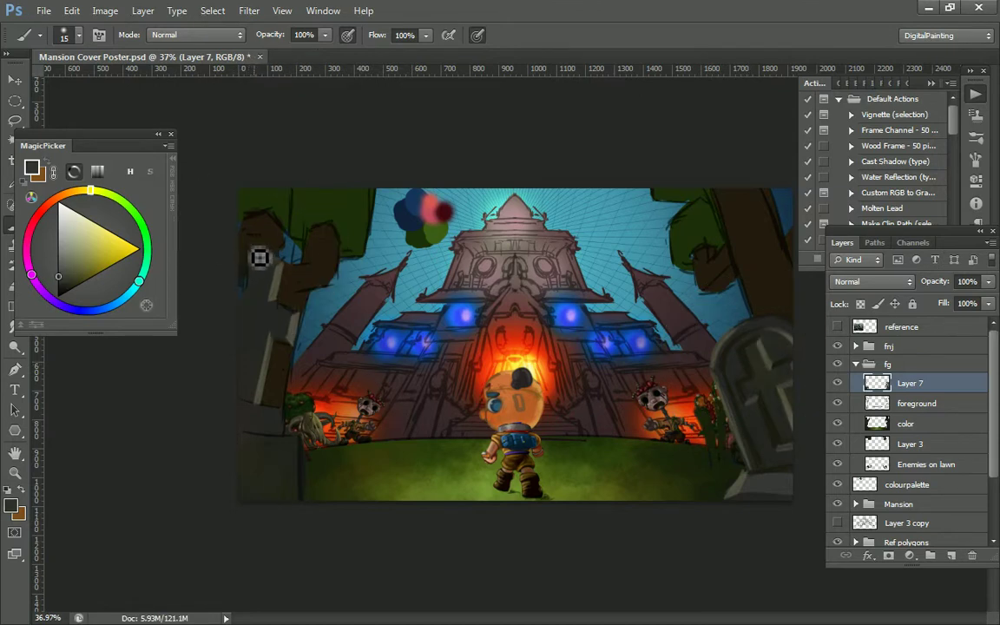
{"action": "left_click", "coordinate": [257, 288], "text": "alt"}
{"action": "mouse_move", "coordinate": [246, 304]}
{"action": "left_mouse_down"}
{"action": "mouse_move", "coordinate": [261, 276]}
{"action": "mouse_move", "coordinate": [248, 324]}
{"action": "mouse_move", "coordinate": [266, 253]}
{"action": "left_mouse_up"}
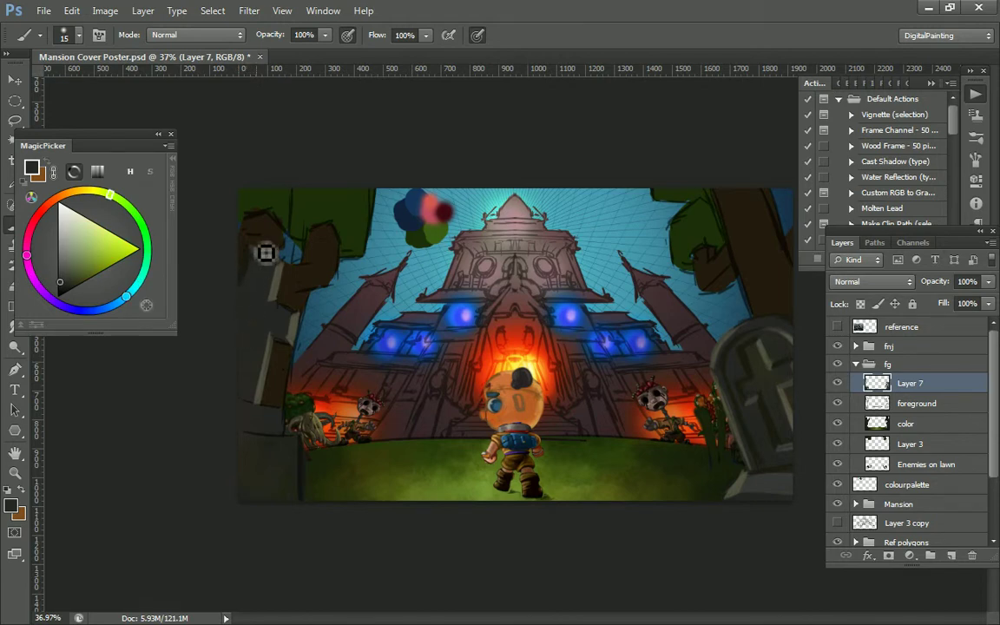
{"action": "left_click_drag", "start_coordinate": [266, 253], "coordinate": [275, 274]}
{"action": "key", "text": "ctrl+s"}
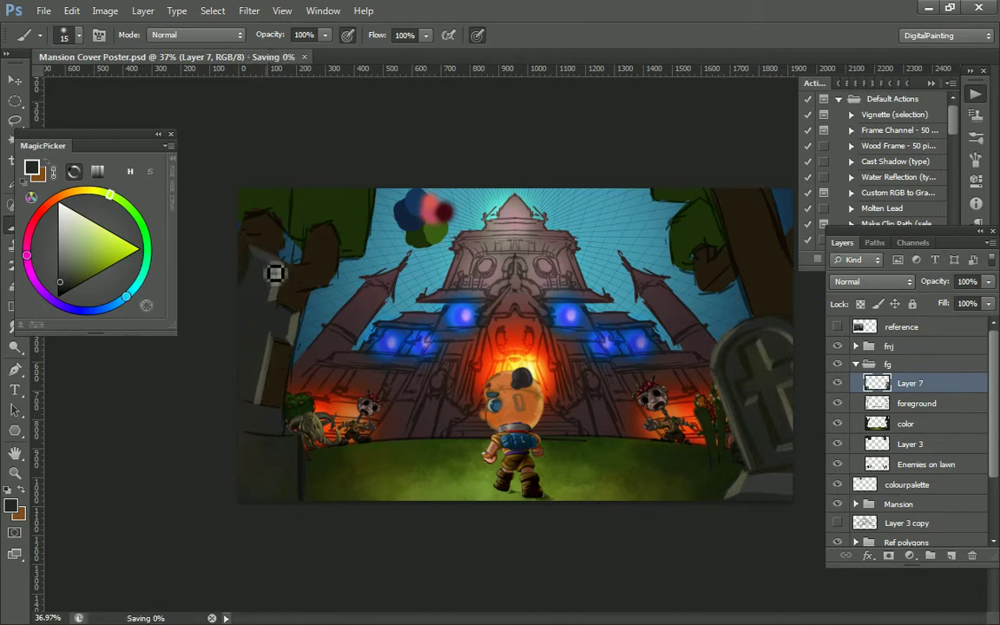
Refine the left gravestone's upper side with sampled dark and mid greys, and paint light grey edges along its arm and base
{"action": "left_click", "coordinate": [249, 263], "text": "alt"}
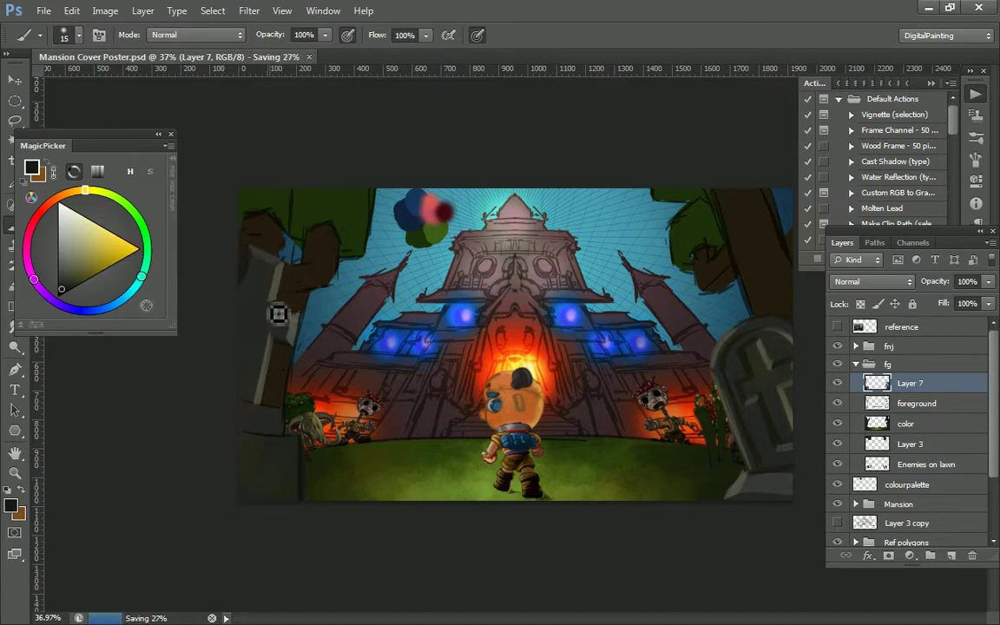
{"action": "left_click_drag", "start_coordinate": [295, 317], "coordinate": [283, 292]}
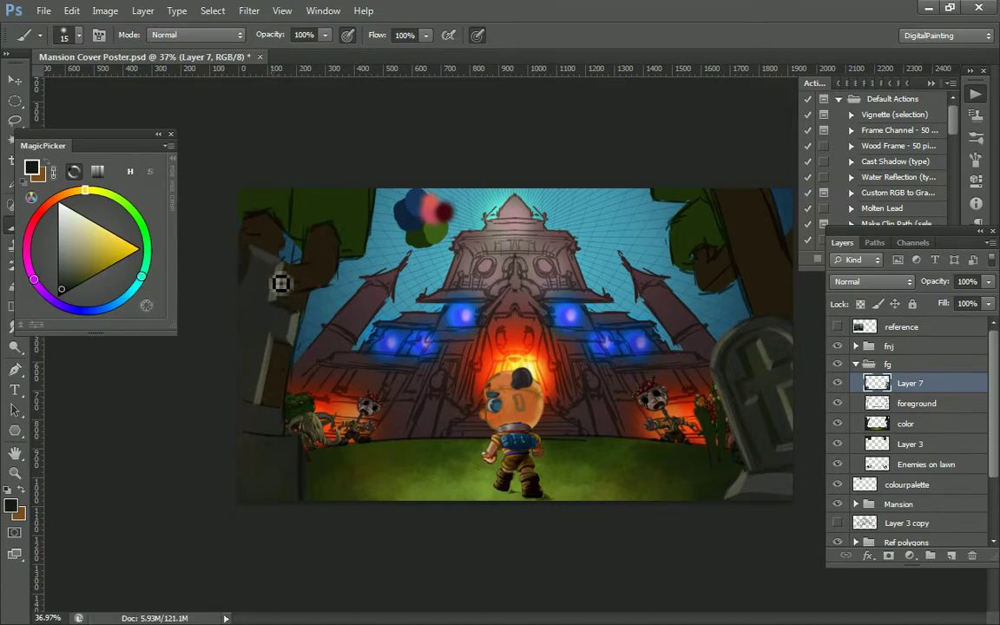
{"action": "left_click", "coordinate": [271, 259], "text": "alt"}
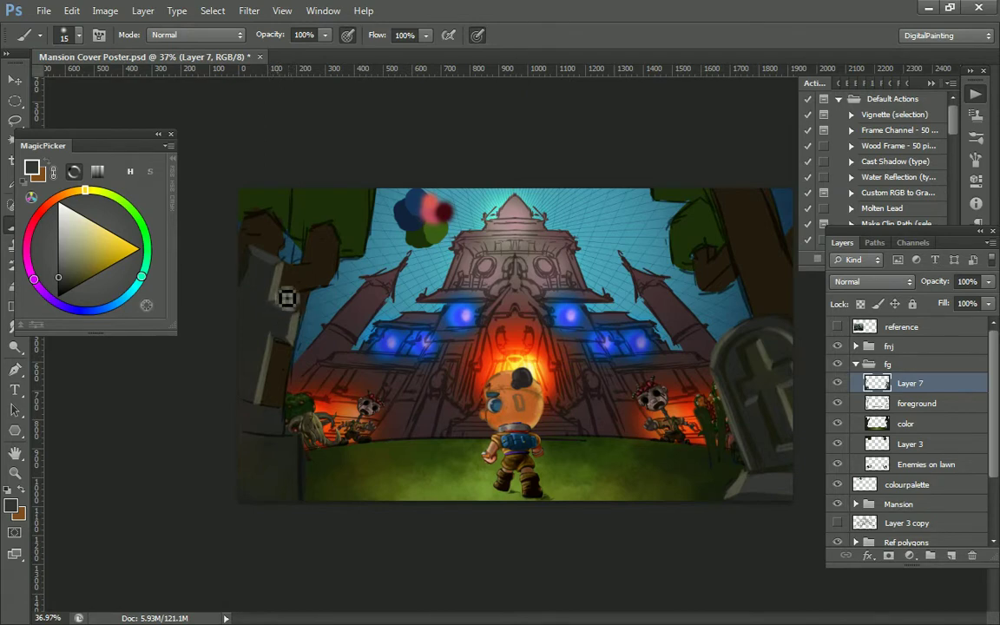
{"action": "left_click", "coordinate": [230, 236], "text": "alt"}
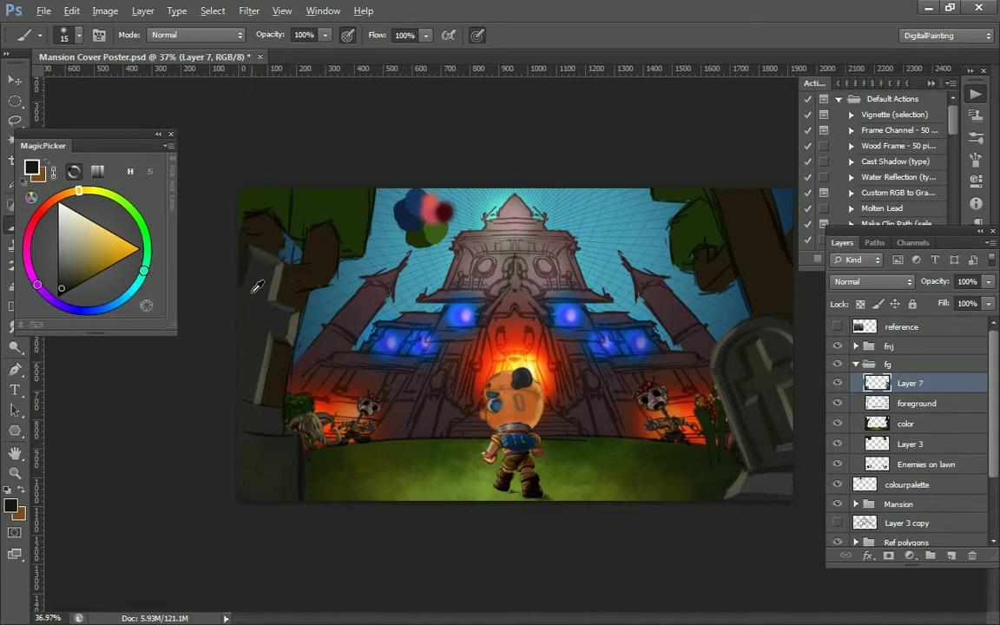
{"action": "left_click", "coordinate": [264, 389], "text": "alt"}
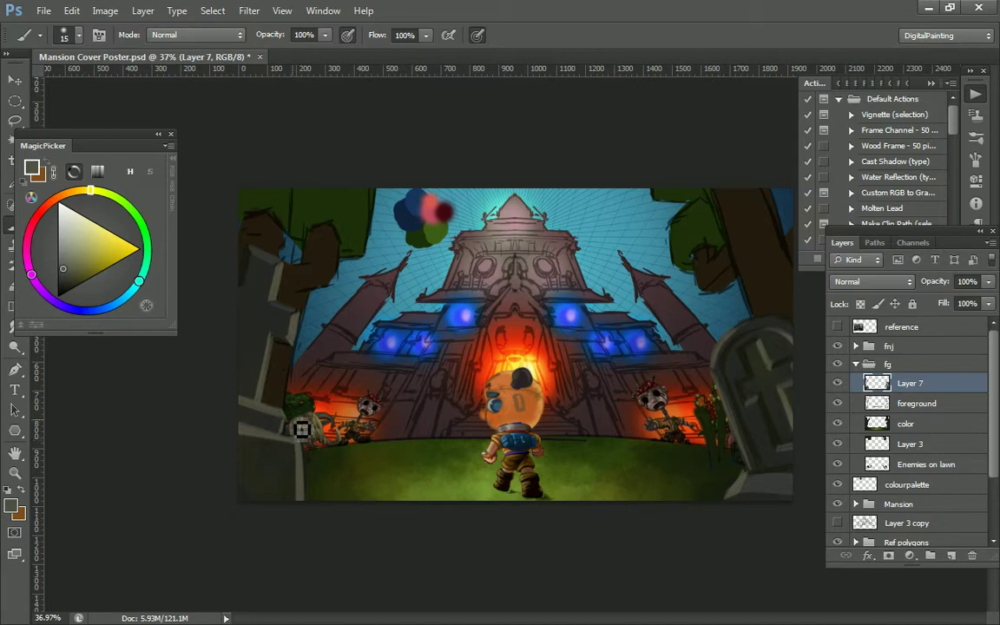
Shade the left gravestone's front face and lower shaft with sampled dark greys at full opacity, and save the poster
{"action": "left_click", "coordinate": [278, 252], "text": "alt"}
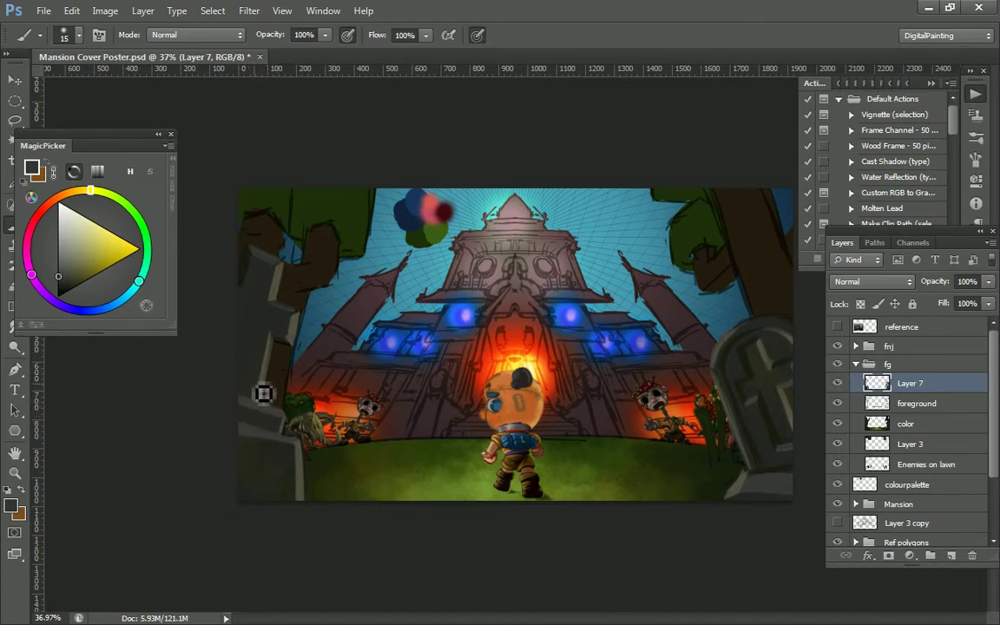
{"action": "key", "text": "ctrl+s"}
{"action": "left_click", "coordinate": [250, 261], "text": "alt"}
{"action": "left_click_drag", "start_coordinate": [259, 351], "coordinate": [250, 390]}
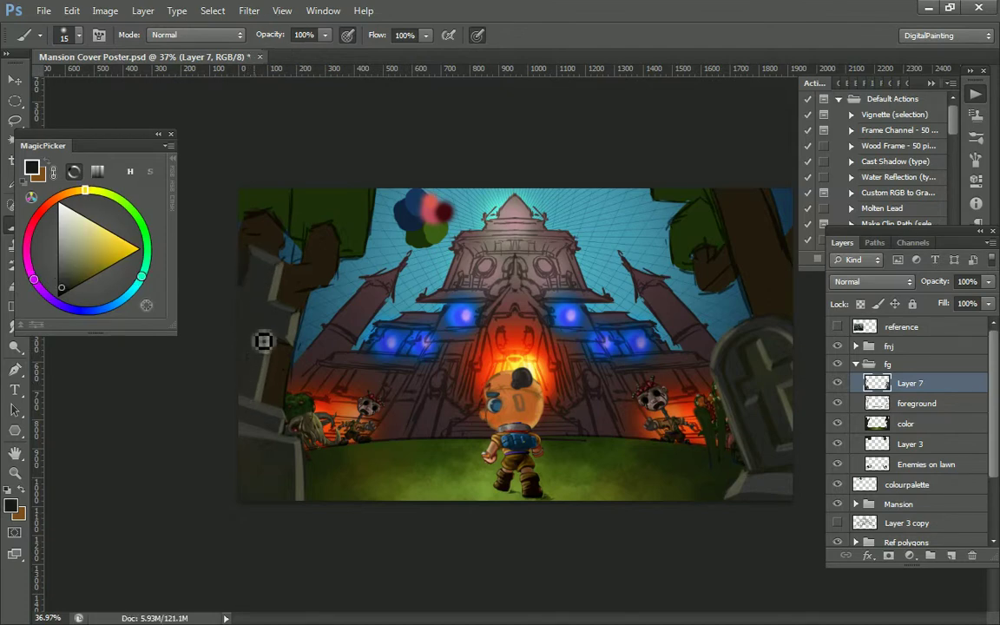
{"action": "left_click_drag", "start_coordinate": [253, 393], "coordinate": [268, 336]}
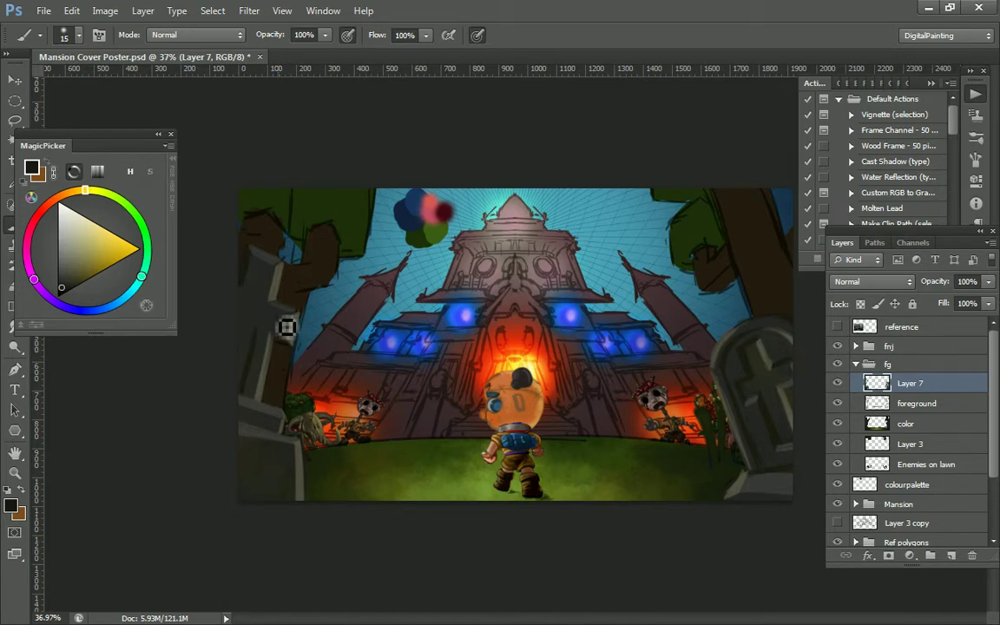
Paint the engraved cross on the left gravestone's face with sampled greys at 30% and 60% opacity
{"action": "left_click", "coordinate": [279, 282], "text": "alt"}
{"action": "left_click", "coordinate": [252, 288], "text": "alt"}
{"action": "key", "text": "3"}
{"action": "left_click_drag", "start_coordinate": [261, 280], "coordinate": [258, 302]}
{"action": "left_click", "coordinate": [257, 262], "text": "alt"}
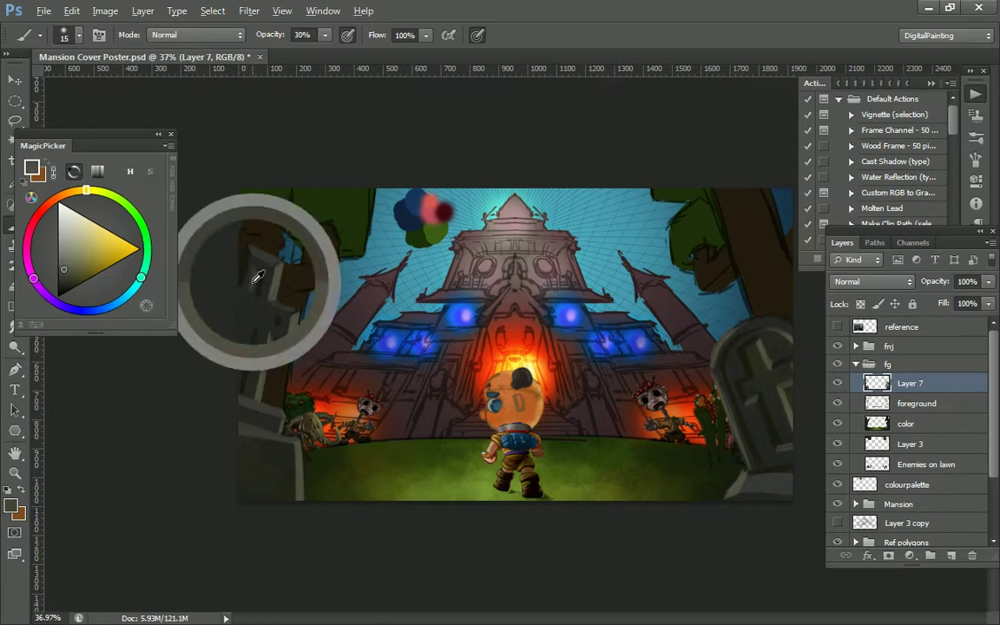
{"action": "key", "text": "6"}
{"action": "mouse_move", "coordinate": [264, 279]}
{"action": "left_mouse_down"}
{"action": "mouse_move", "coordinate": [258, 301]}
{"action": "mouse_move", "coordinate": [277, 332]}
{"action": "mouse_move", "coordinate": [254, 343]}
{"action": "left_mouse_up"}
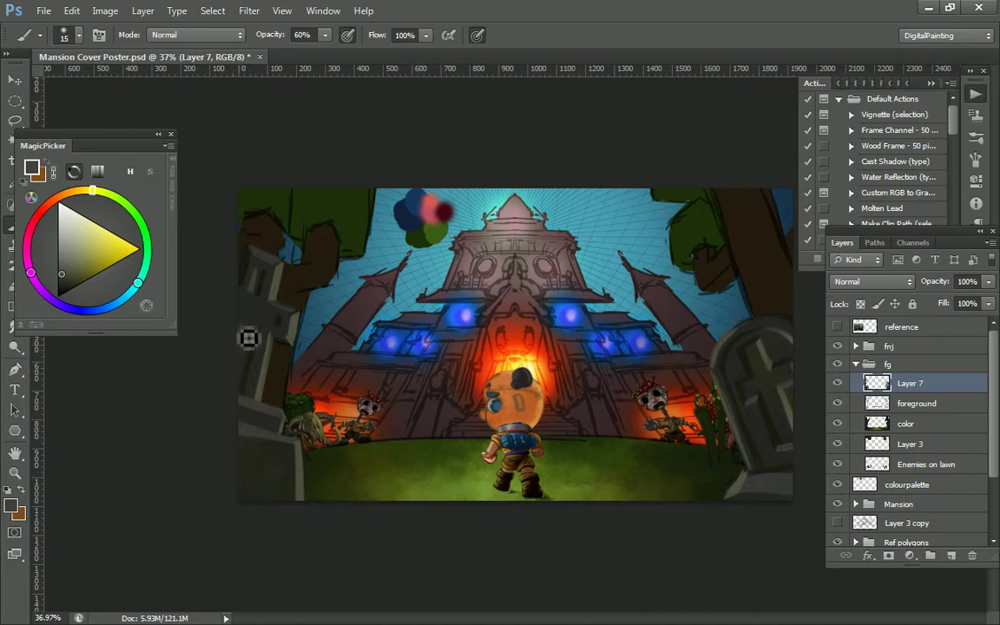
{"action": "left_click_drag", "start_coordinate": [266, 272], "coordinate": [266, 340]}
{"action": "left_click", "coordinate": [267, 340], "text": "alt"}
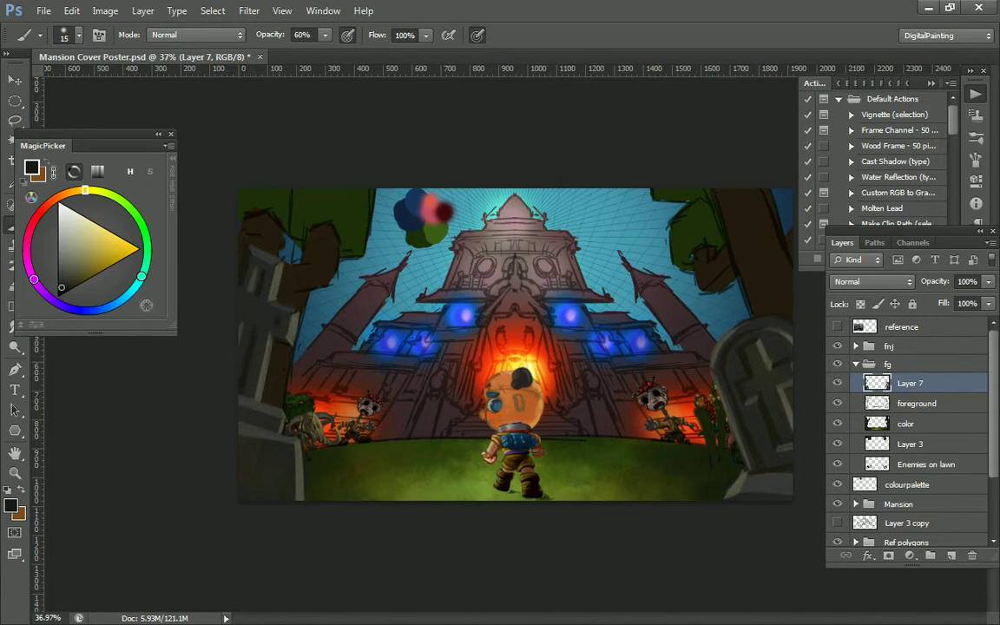
Refine the left gravestone's cross and its edges with sampled dark and mid greys at 60% opacity, and save the poster
{"action": "left_click", "coordinate": [242, 227], "text": "alt"}
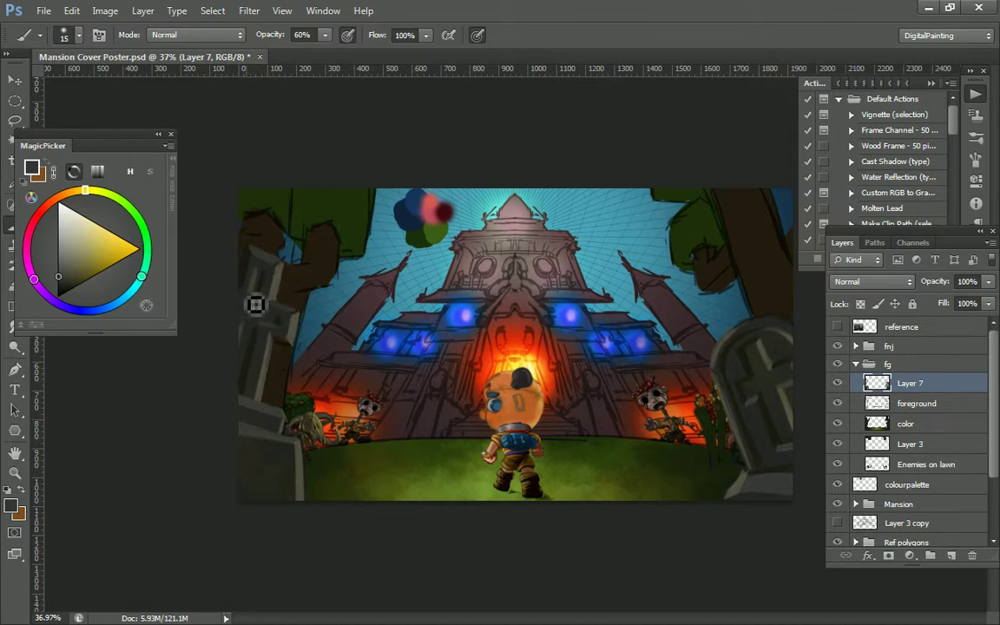
{"action": "left_click", "coordinate": [267, 267], "text": "alt"}
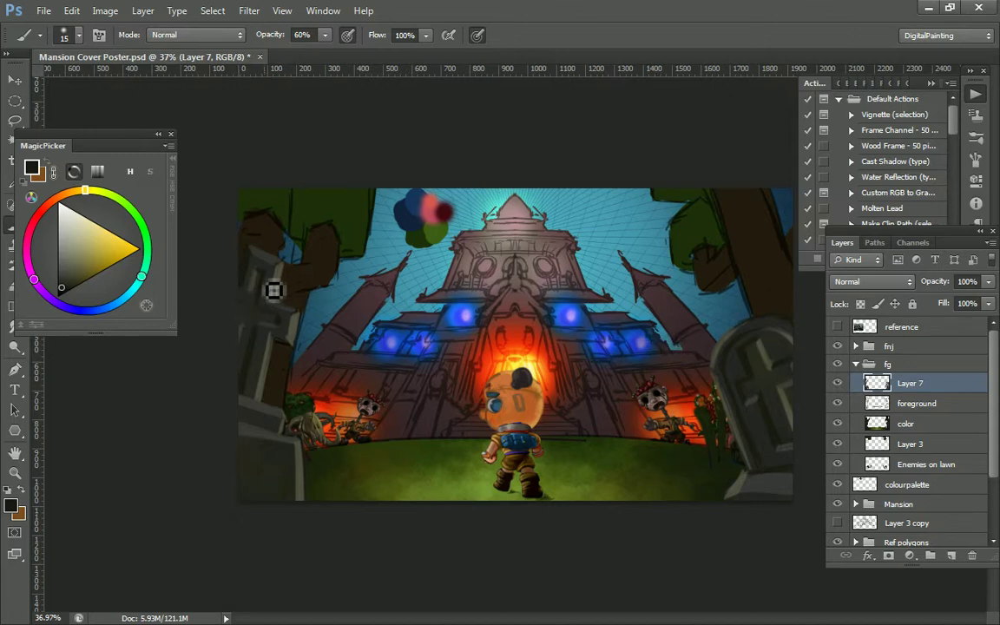
{"action": "left_click", "coordinate": [253, 310], "text": "alt"}
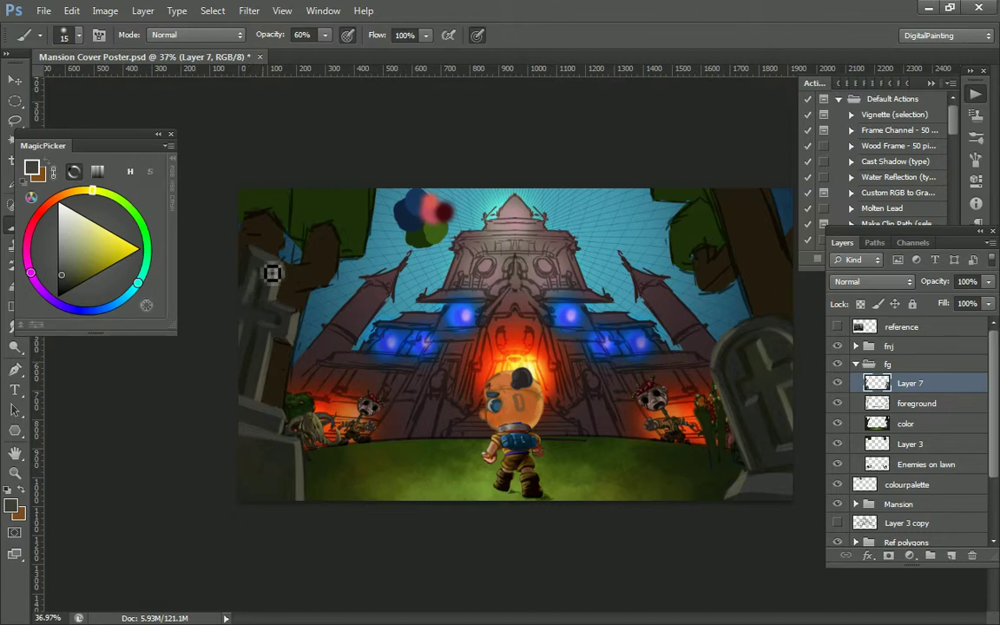
{"action": "left_click", "coordinate": [253, 302], "text": "alt"}
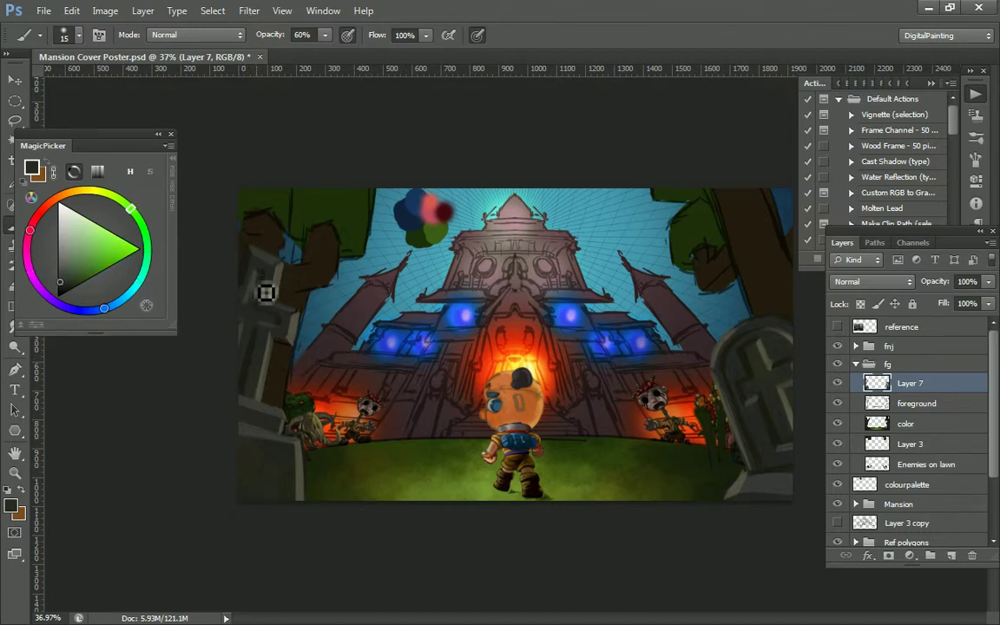
{"action": "left_click", "coordinate": [252, 292], "text": "alt"}
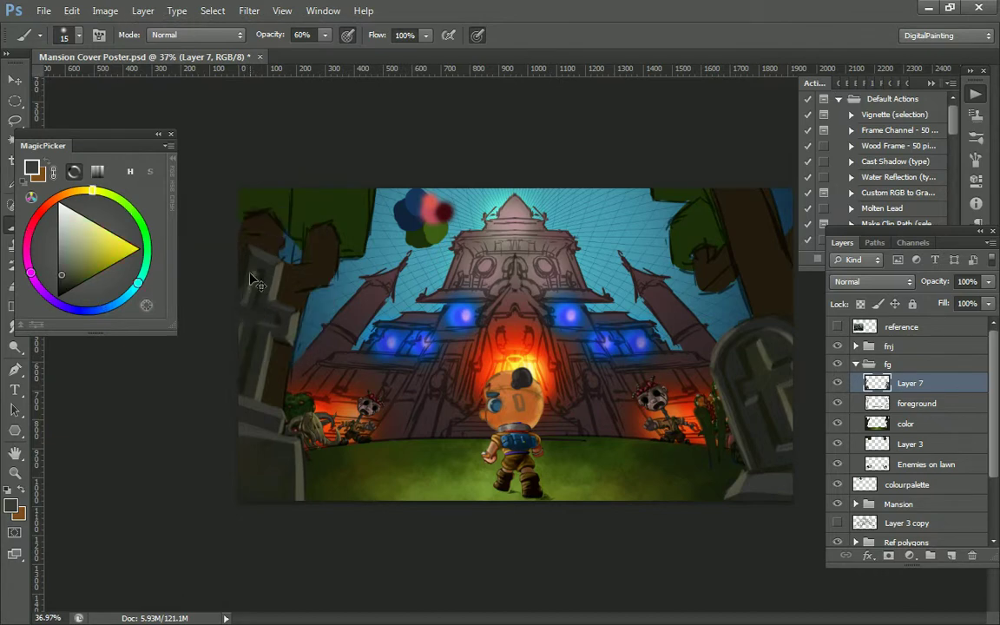
{"action": "key", "text": "ctrl+s"}
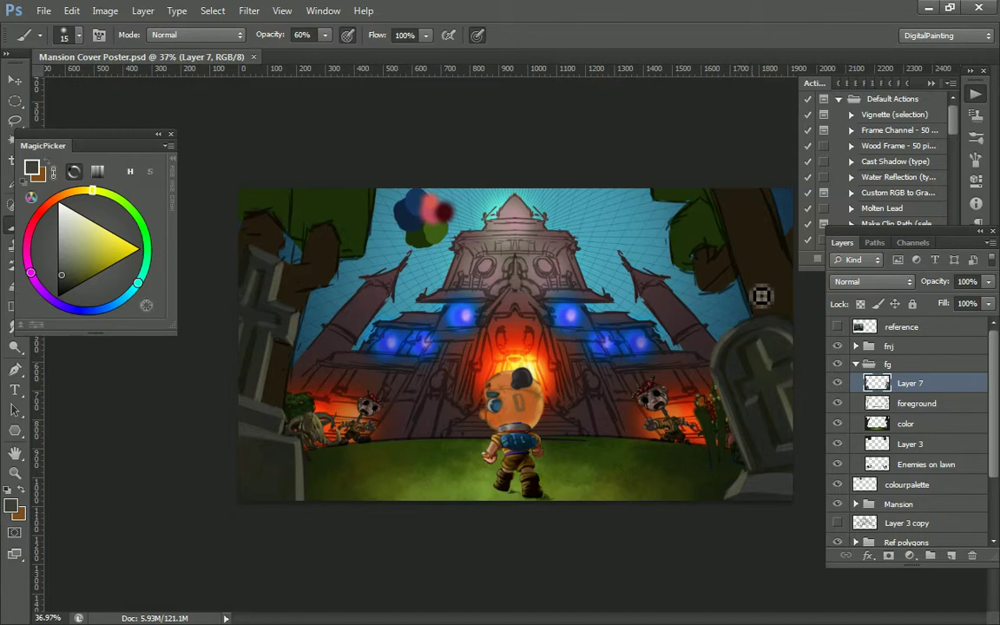
Try painting the plants beside the right gravestone with green sampled from the lawn at 20% opacity
{"action": "left_click", "coordinate": [608, 486], "text": "alt"}
{"action": "key", "text": "2"}
{"action": "key", "text": "bracketright"}
{"action": "key", "text": "bracketright"}
{"action": "key", "text": "bracketright"}
{"action": "key", "text": "bracketright"}
{"action": "key", "text": "bracketright"}
{"action": "key", "text": "bracketright"}
{"action": "mouse_move", "coordinate": [699, 417]}
{"action": "left_mouse_down"}
{"action": "mouse_move", "coordinate": [719, 459]}
{"action": "mouse_move", "coordinate": [717, 428]}
{"action": "left_mouse_up"}
{"action": "key", "text": "bracketleft"}
{"action": "key", "text": "bracketleft"}
{"action": "key", "text": "bracketleft"}
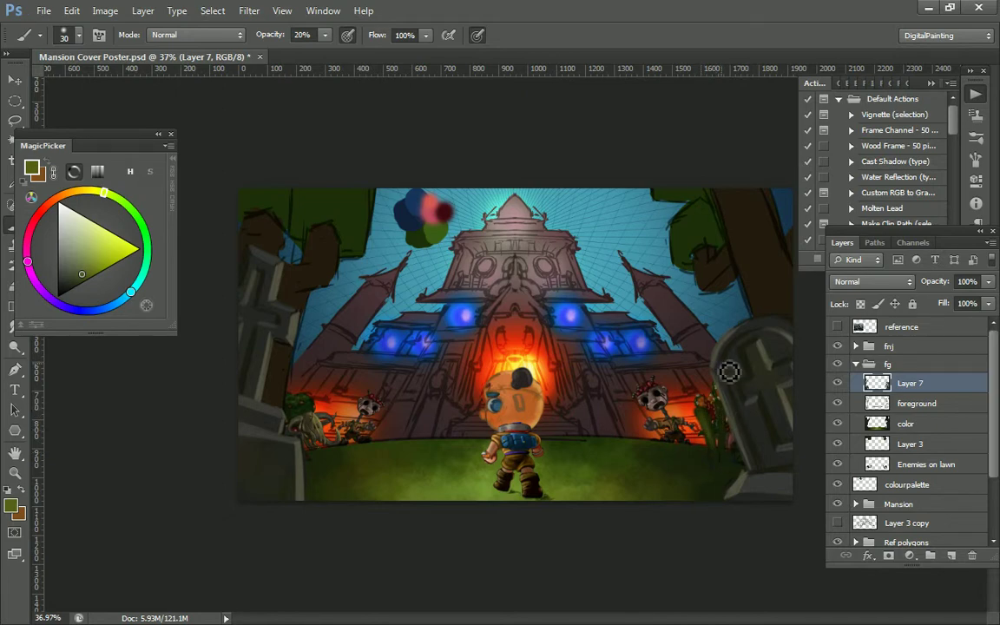
Duplicate the fg group and merge the copy into a single layer
{"action": "left_click", "coordinate": [838, 383]}
{"action": "left_click", "coordinate": [840, 383]}
{"action": "left_click", "coordinate": [894, 405]}
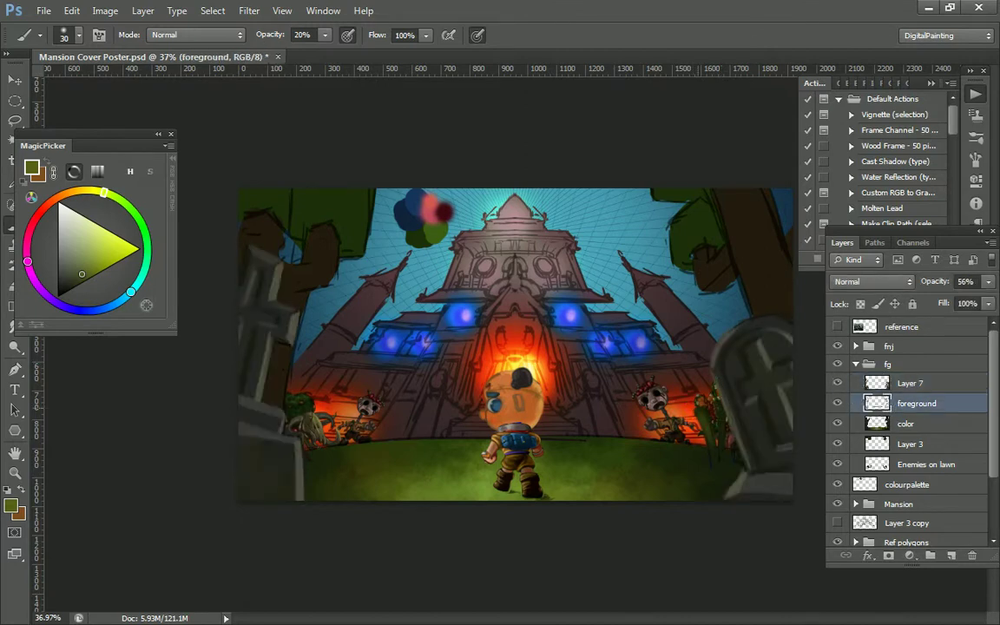
{"action": "key", "text": "l"}
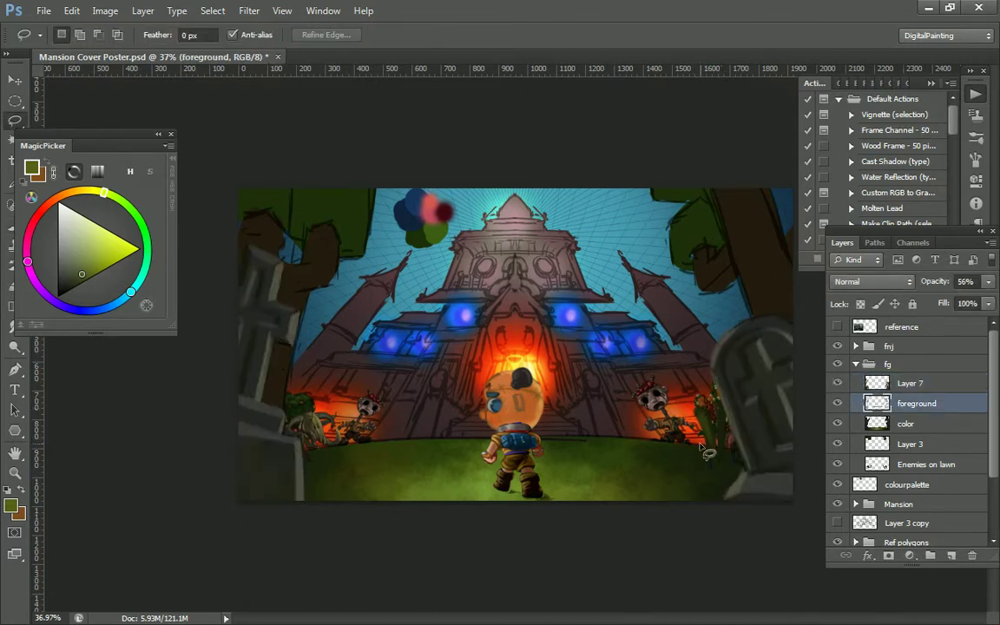
{"action": "left_click", "coordinate": [856, 365]}
{"action": "left_click", "coordinate": [891, 365]}
{"action": "key", "text": "ctrl+j"}
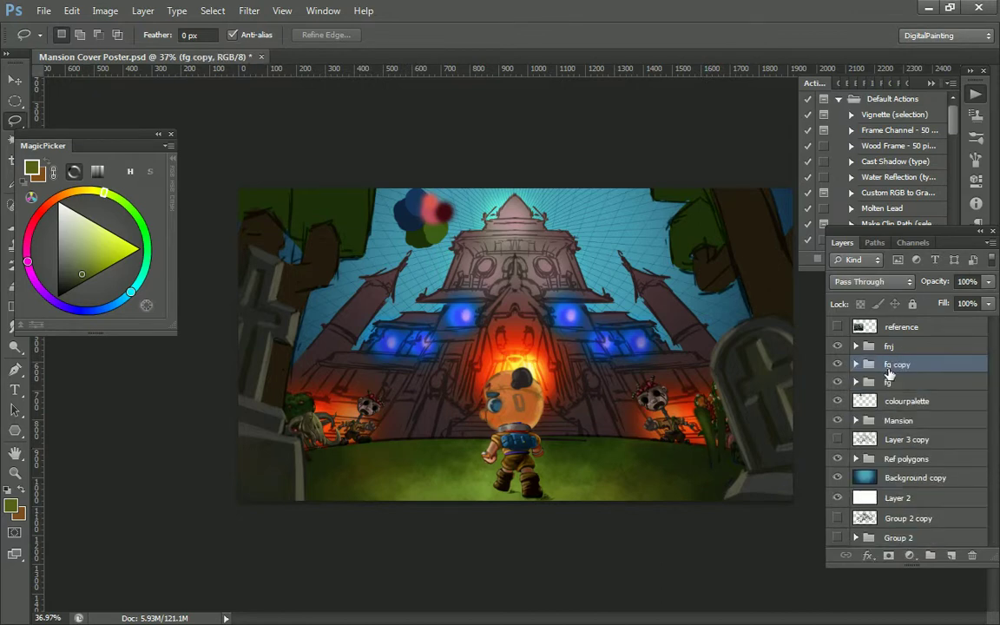
{"action": "key", "text": "ctrl+e"}
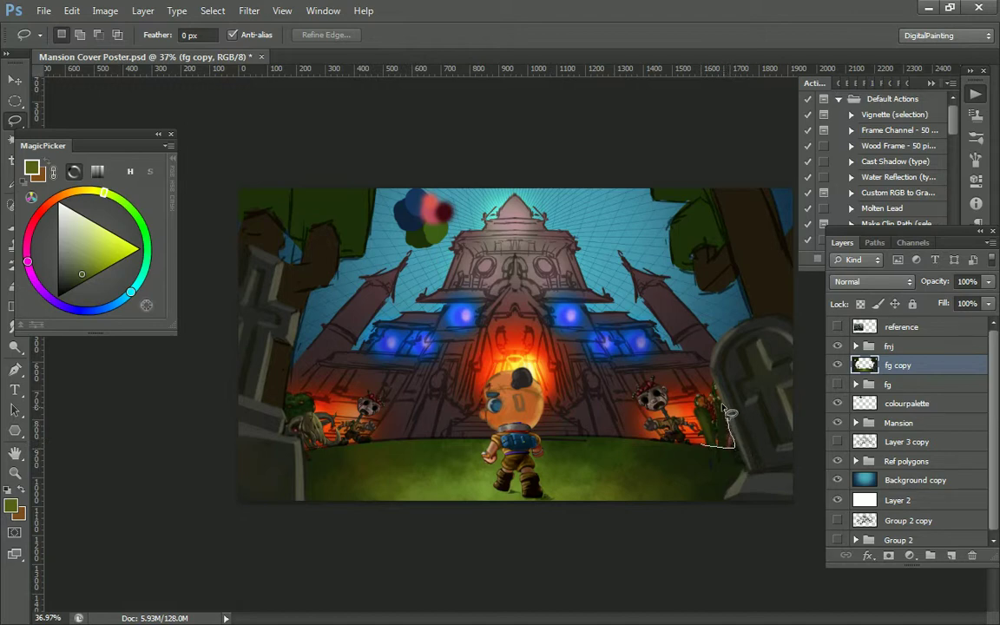
Delete the lassoed plants beside the right gravestone from the fg copy layer and clear the selection
{"action": "key", "text": "Delete"}
{"action": "key", "text": "ctrl+d"}
{"action": "key", "text": "b"}
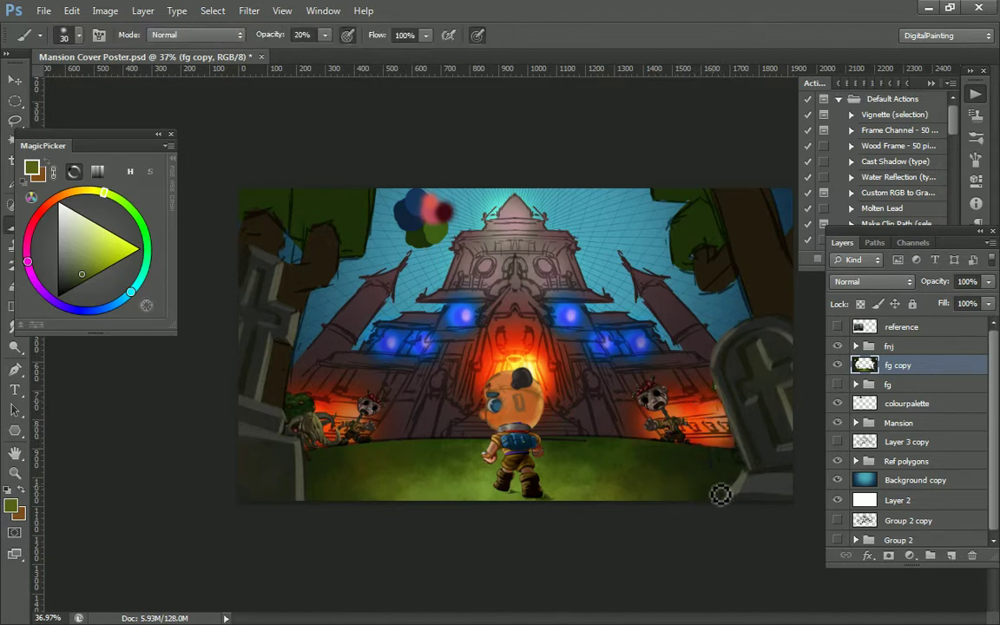
Paint a dark grass tuft on the lawn right of the character with sampled dark green, brush size 15 and 60% opacity
{"action": "left_click", "coordinate": [716, 491], "text": "alt"}
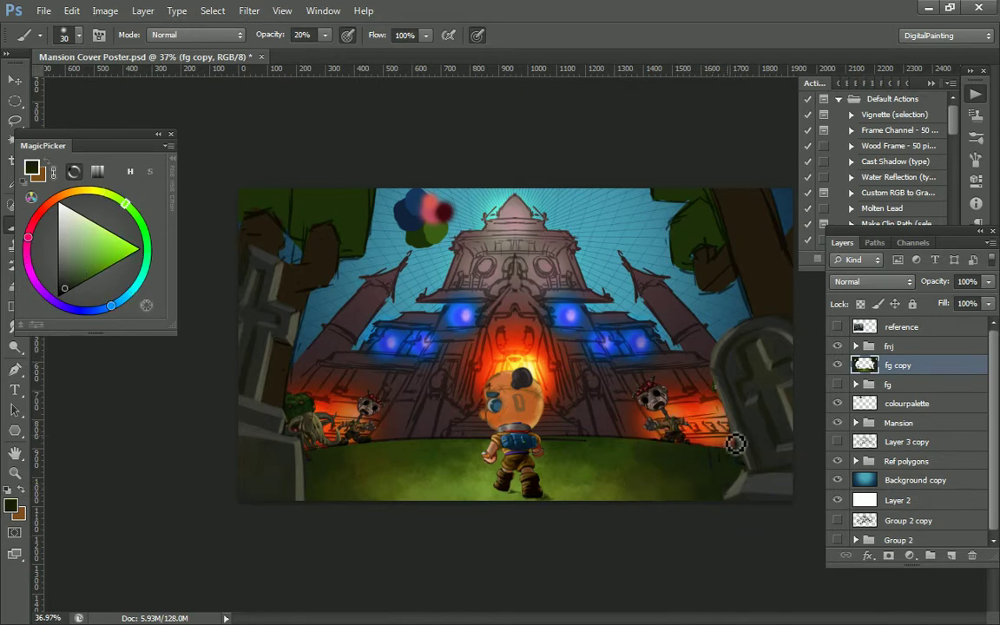
{"action": "key", "text": "6"}
{"action": "key", "text": "bracketleft"}
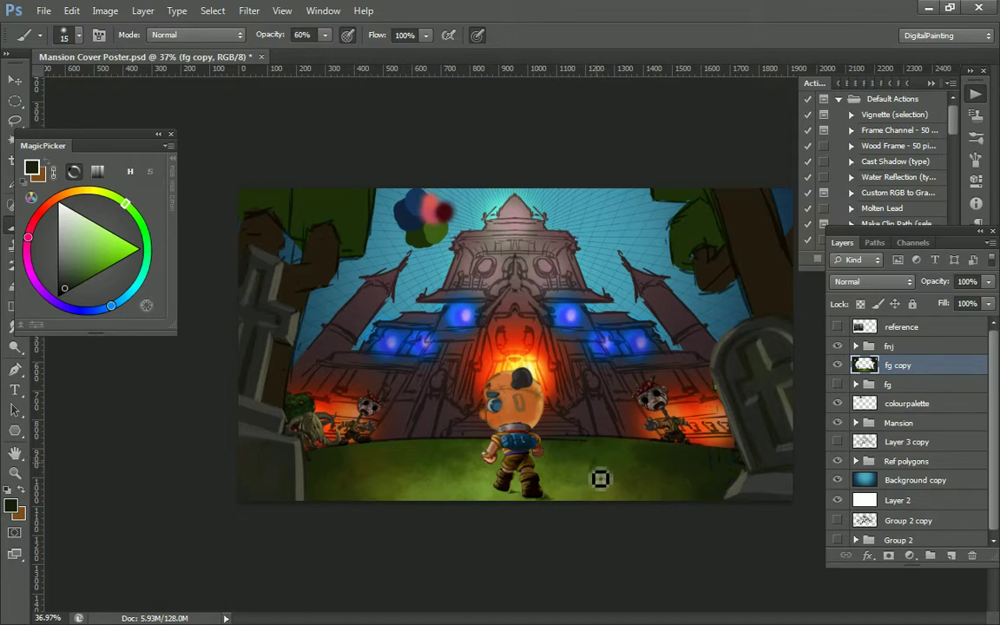
{"action": "left_click_drag", "start_coordinate": [589, 477], "coordinate": [597, 459]}
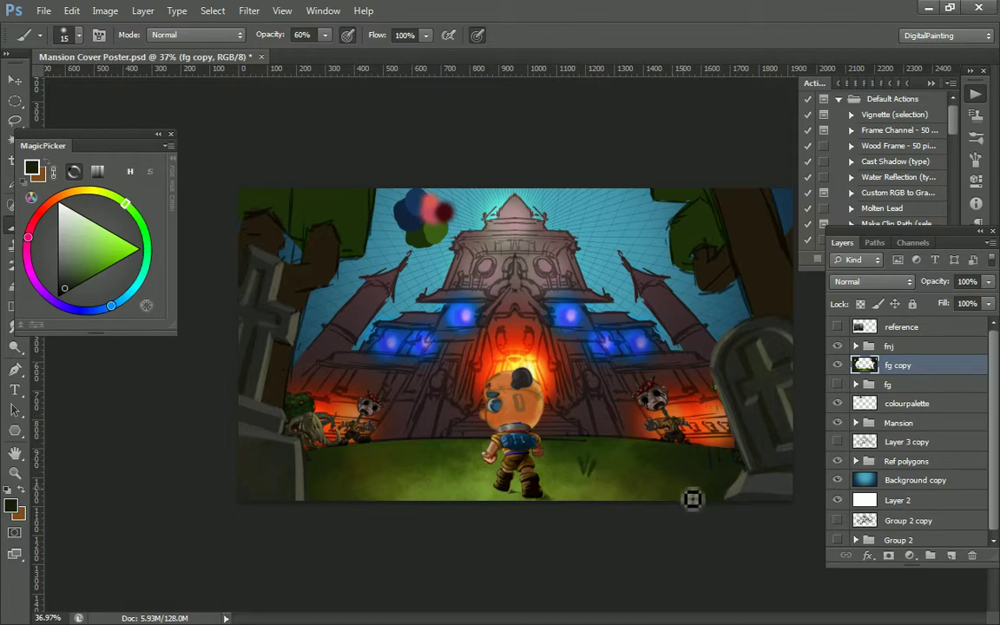
Darken the ground beside the right gravestone, and paint two dark grass tufts left of the character with brush sizes 20 and 25
{"action": "key", "text": "bracketright"}
{"action": "key", "text": "bracketright"}
{"action": "key", "text": "bracketright"}
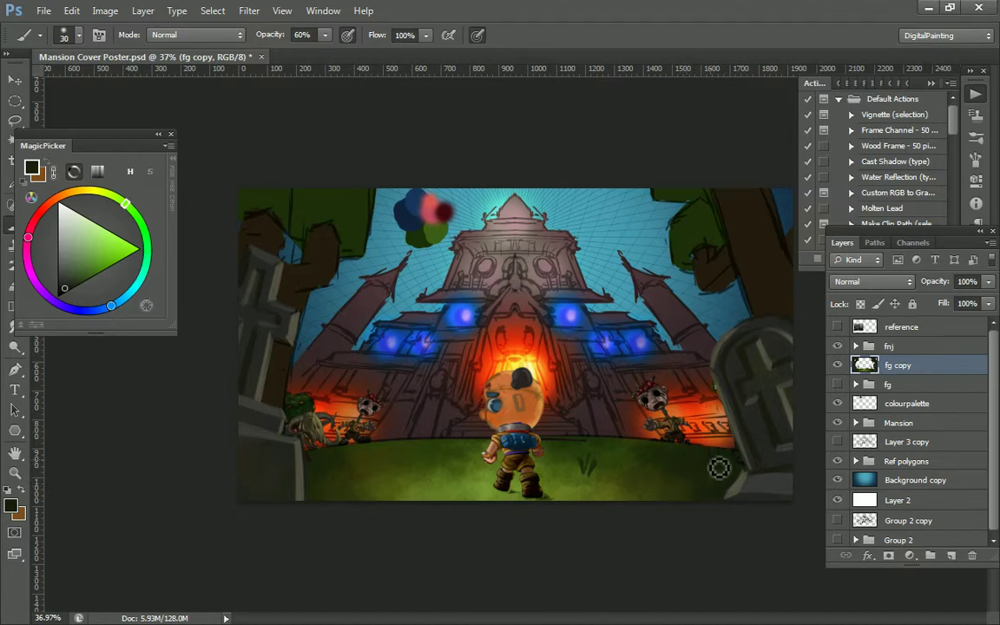
{"action": "key", "text": "bracketleft"}
{"action": "key", "text": "bracketleft"}
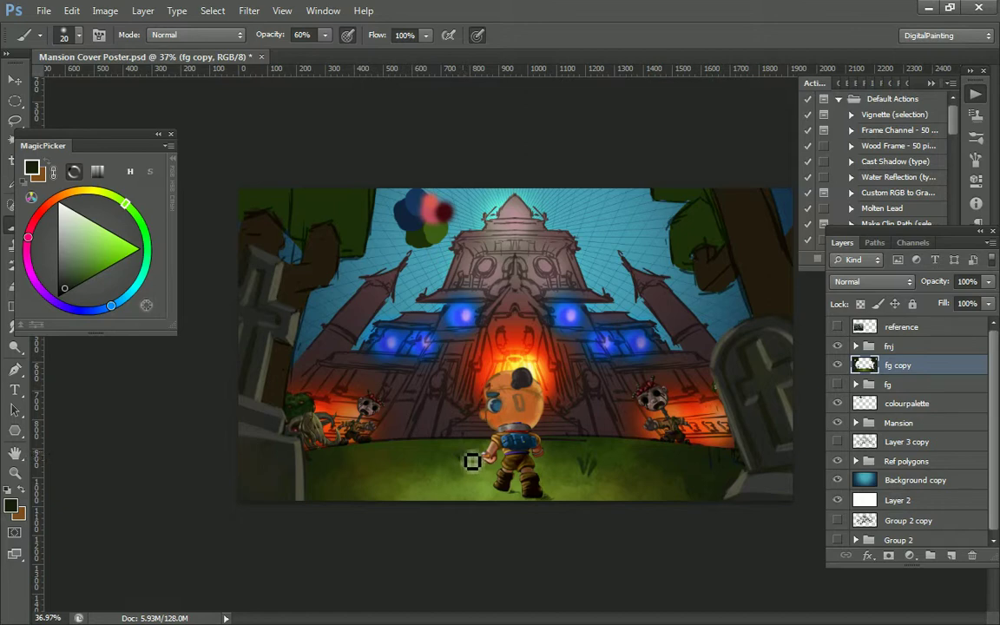
{"action": "key", "text": "bracketright"}
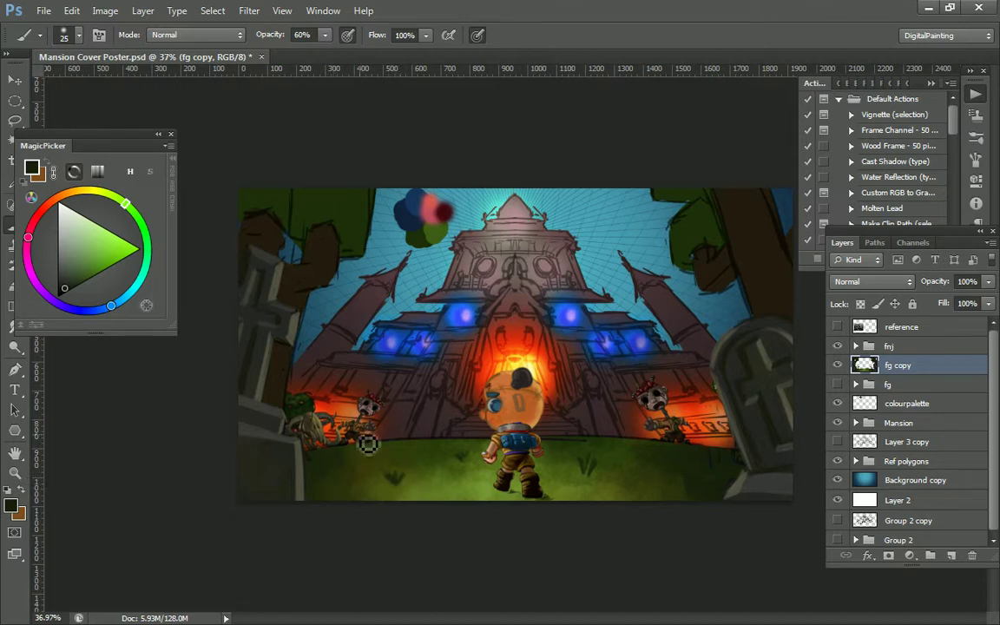
Save the poster and paint lighter blades on the grass tuft right of the character with sampled lawn green and brush size 10
{"action": "left_click", "coordinate": [573, 495], "text": "alt"}
{"action": "left_click", "coordinate": [568, 476], "text": "alt"}
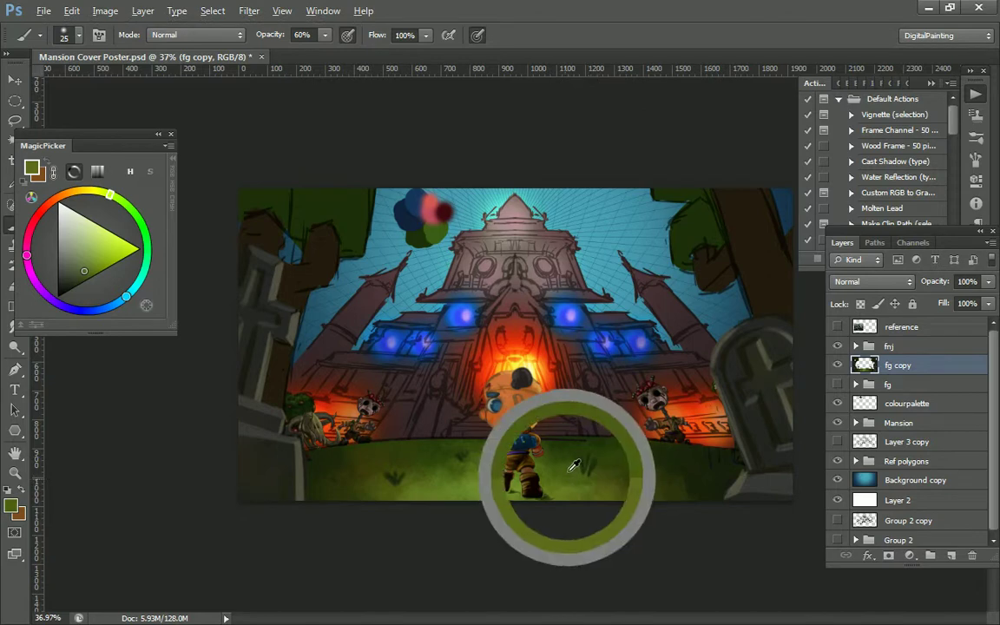
{"action": "key", "text": "ctrl+s"}
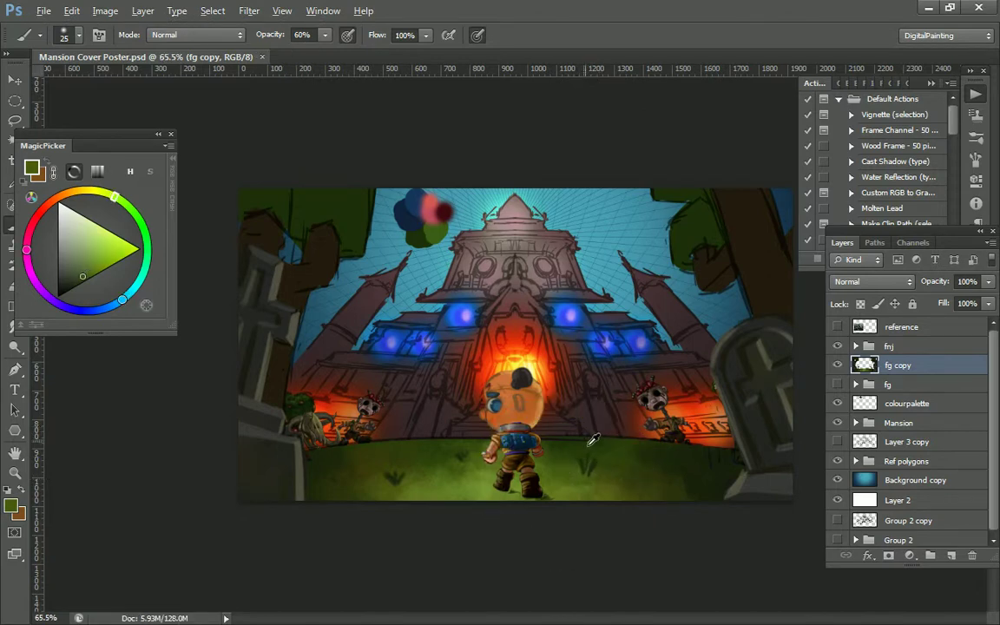
{"action": "scroll", "coordinate": [530, 393], "scroll_direction": "up", "scroll_amount": 3}
{"action": "scroll", "coordinate": [491, 368], "scroll_direction": "up", "scroll_amount": 2}
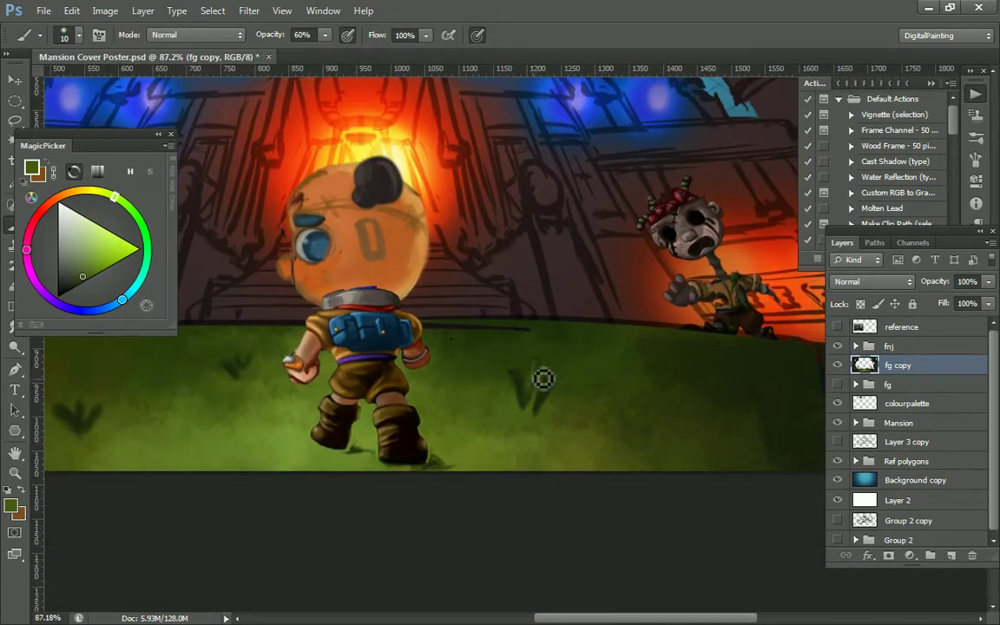
{"action": "mouse_move", "coordinate": [547, 379]}
{"action": "left_mouse_down"}
{"action": "mouse_move", "coordinate": [535, 411]}
{"action": "mouse_move", "coordinate": [556, 393]}
{"action": "mouse_move", "coordinate": [521, 382]}
{"action": "left_mouse_up"}
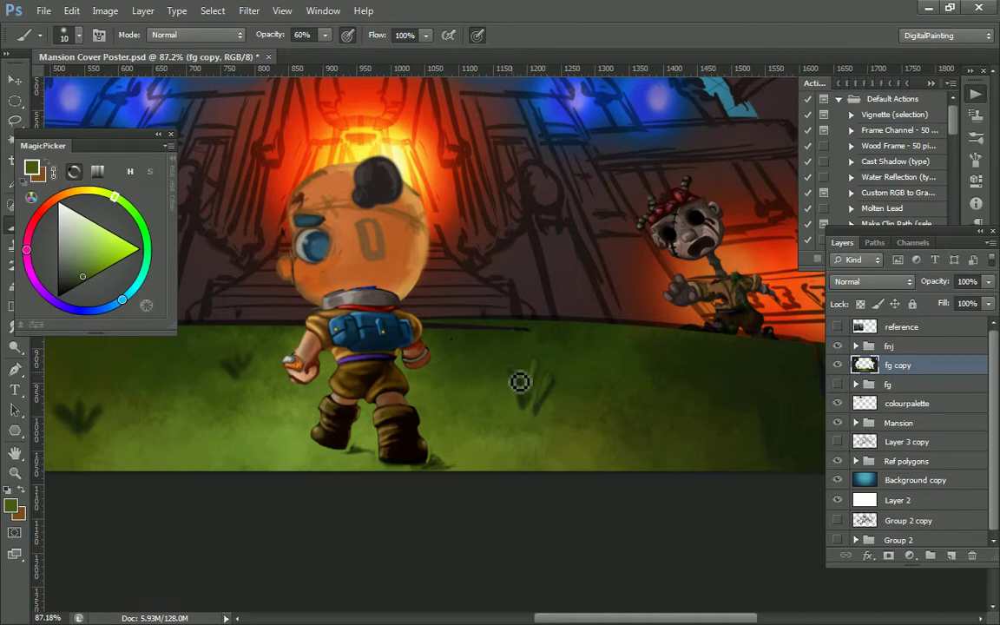
{"action": "left_click_drag", "start_coordinate": [525, 400], "coordinate": [538, 382]}
Paint a light green grass tuft on the dark lawn in front of the right gravestone's base
{"action": "mouse_move", "coordinate": [745, 405]}
{"action": "left_mouse_down"}
{"action": "mouse_move", "coordinate": [581, 300]}
{"action": "mouse_move", "coordinate": [579, 283]}
{"action": "left_mouse_up"}
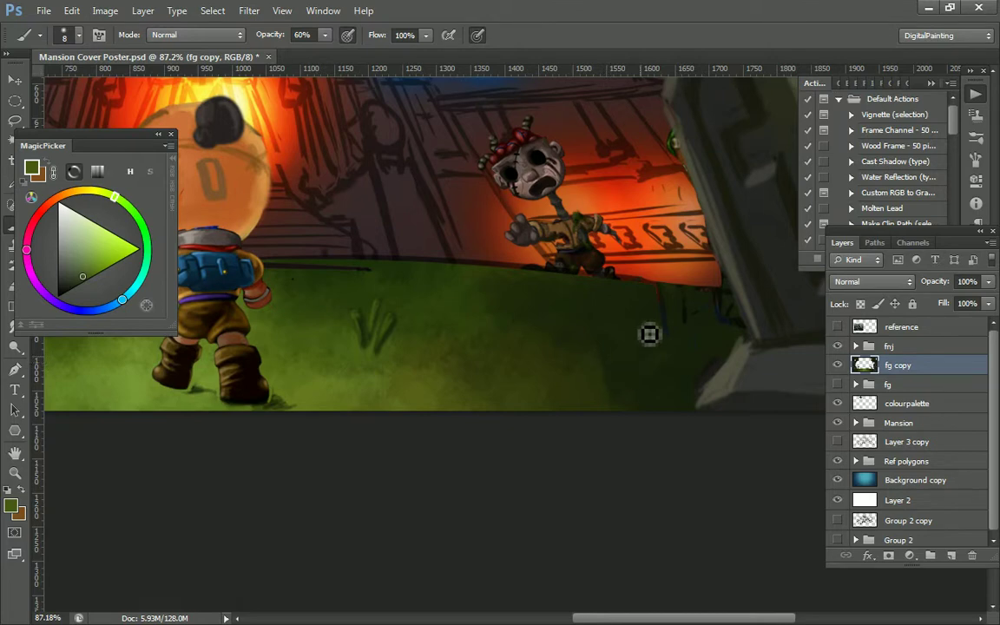
{"action": "key", "text": "bracketright"}
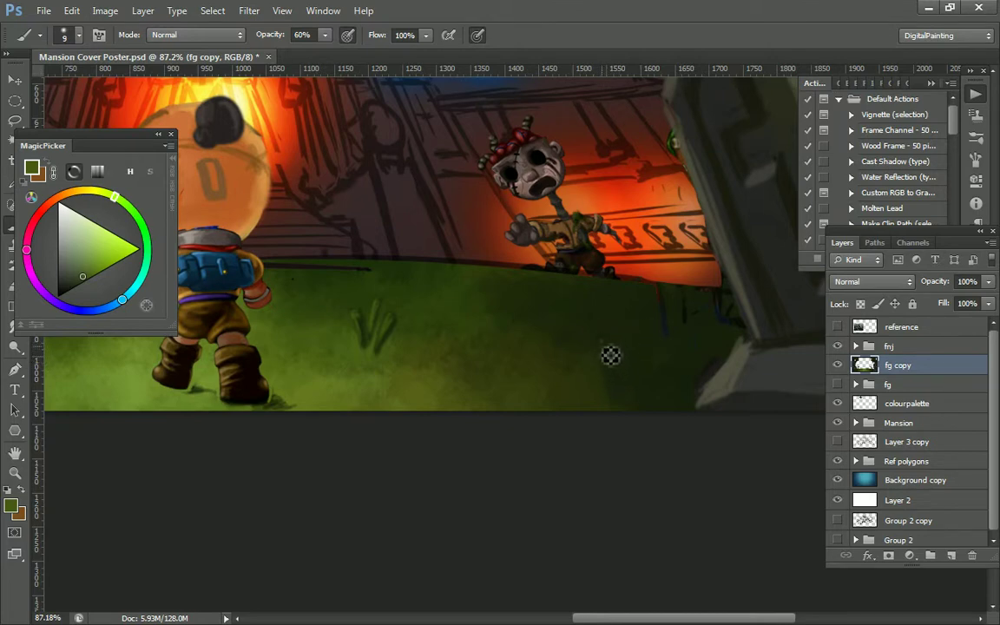
{"action": "key", "text": "bracketright"}
{"action": "left_click_drag", "start_coordinate": [634, 383], "coordinate": [656, 344]}
{"action": "left_click_drag", "start_coordinate": [624, 420], "coordinate": [663, 367]}
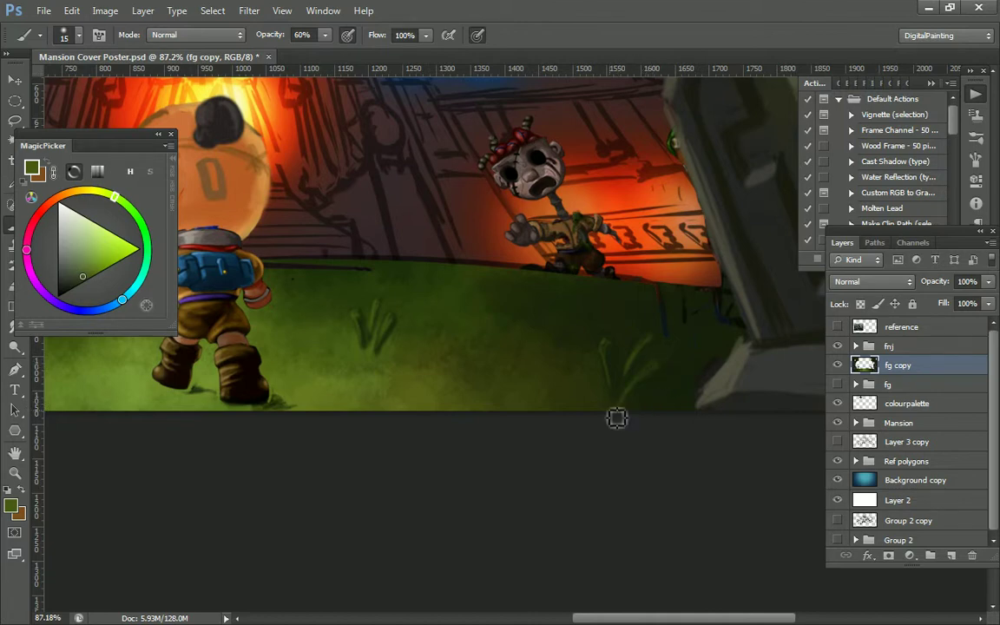
Paint lighter green blades on the small grass tuft just left of the character with brush sizes 10 and 9
{"action": "left_click_drag", "start_coordinate": [402, 321], "coordinate": [660, 324]}
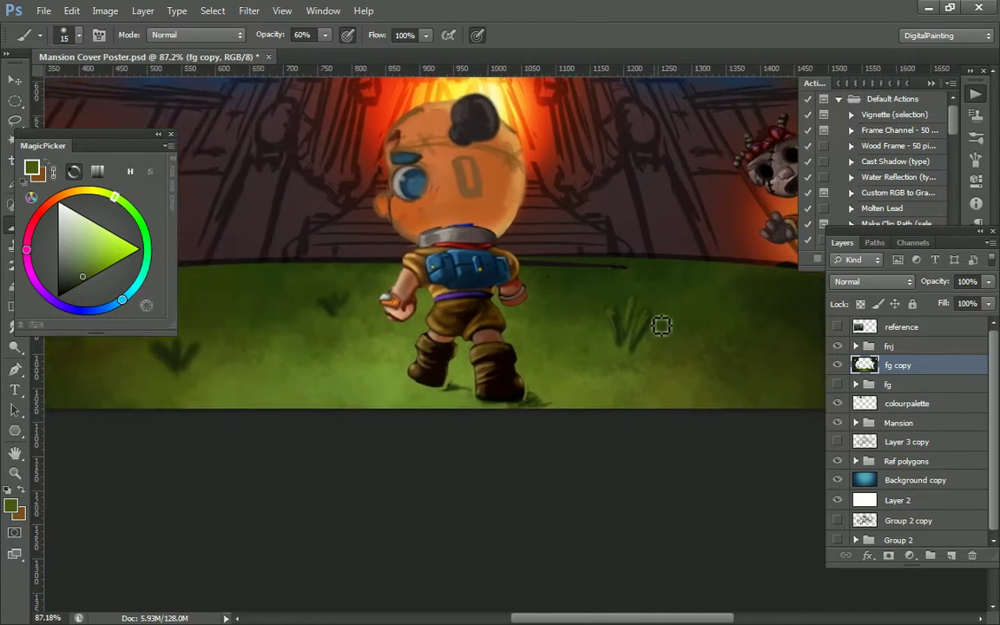
{"action": "scroll", "coordinate": [661, 324], "scroll_direction": "down", "scroll_amount": 5}
{"action": "scroll", "coordinate": [590, 440], "scroll_direction": "up", "scroll_amount": 3}
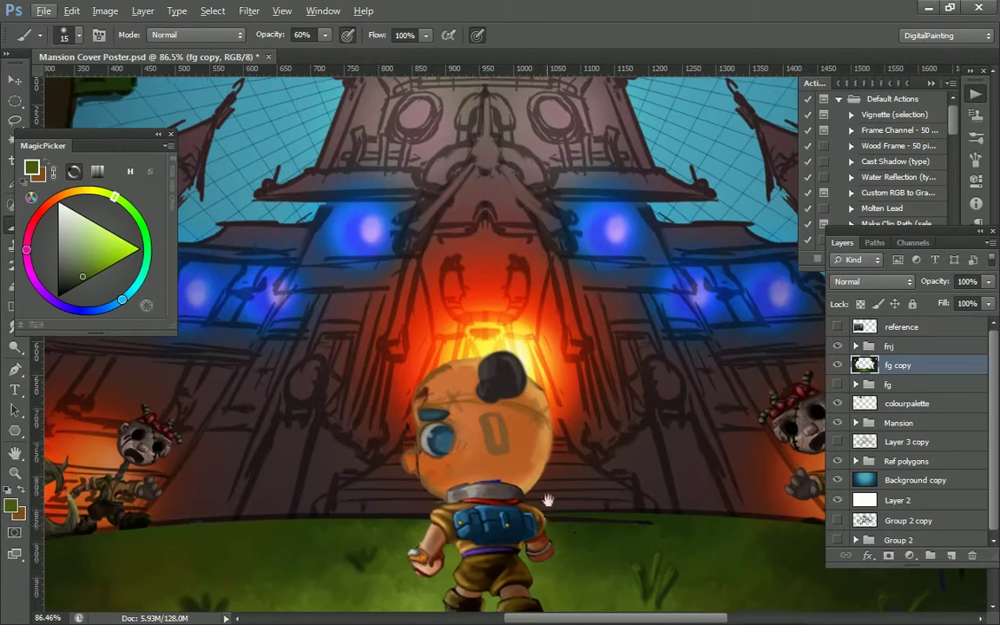
{"action": "left_click_drag", "start_coordinate": [499, 555], "coordinate": [560, 332]}
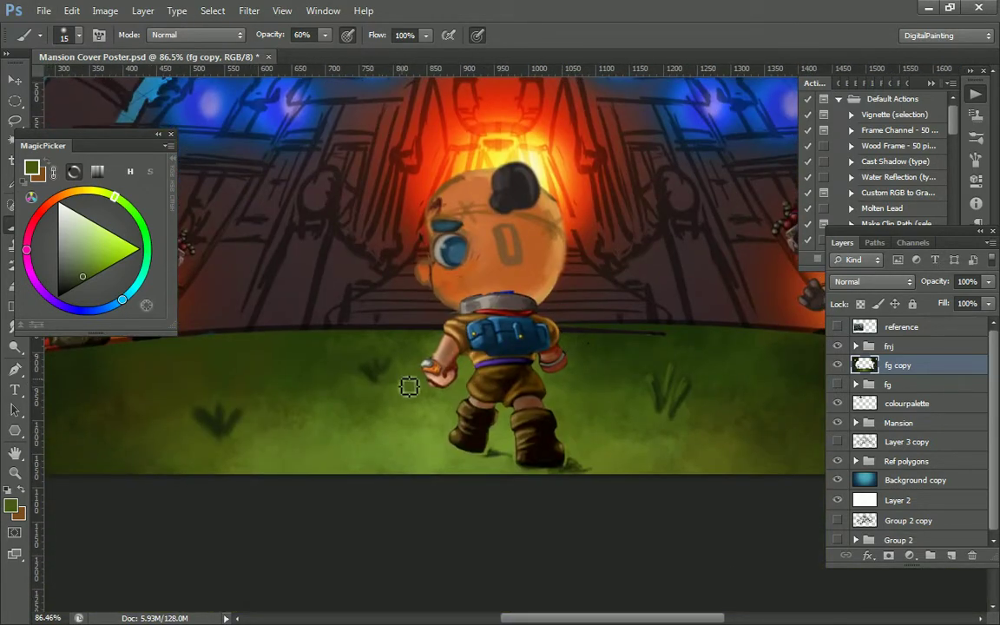
{"action": "key", "text": "bracketleft"}
{"action": "key", "text": "bracketleft"}
{"action": "key", "text": "bracketright"}
{"action": "key", "text": "bracketright"}
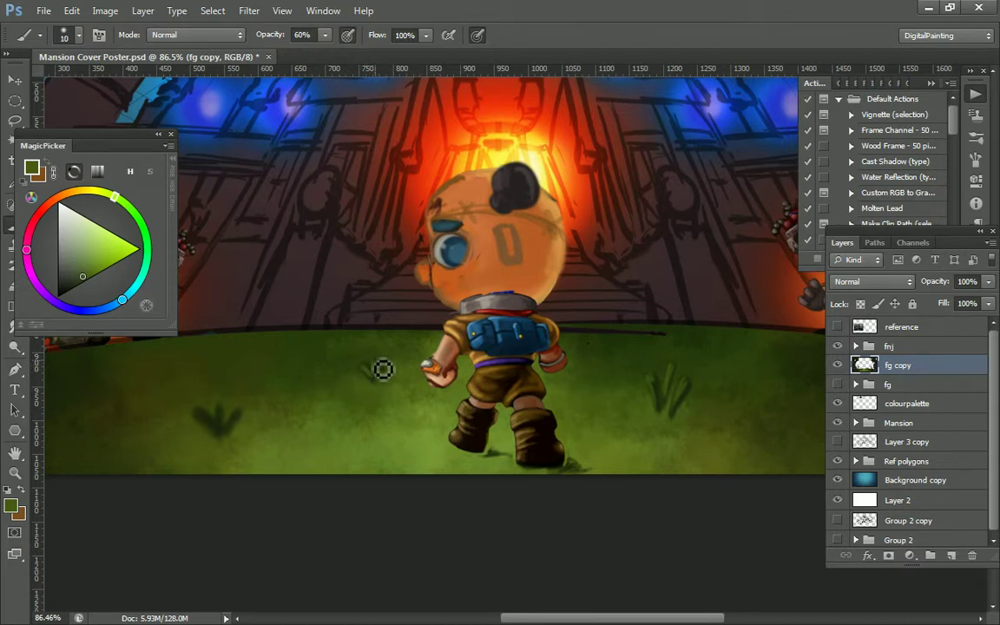
{"action": "key", "text": "bracketleft"}
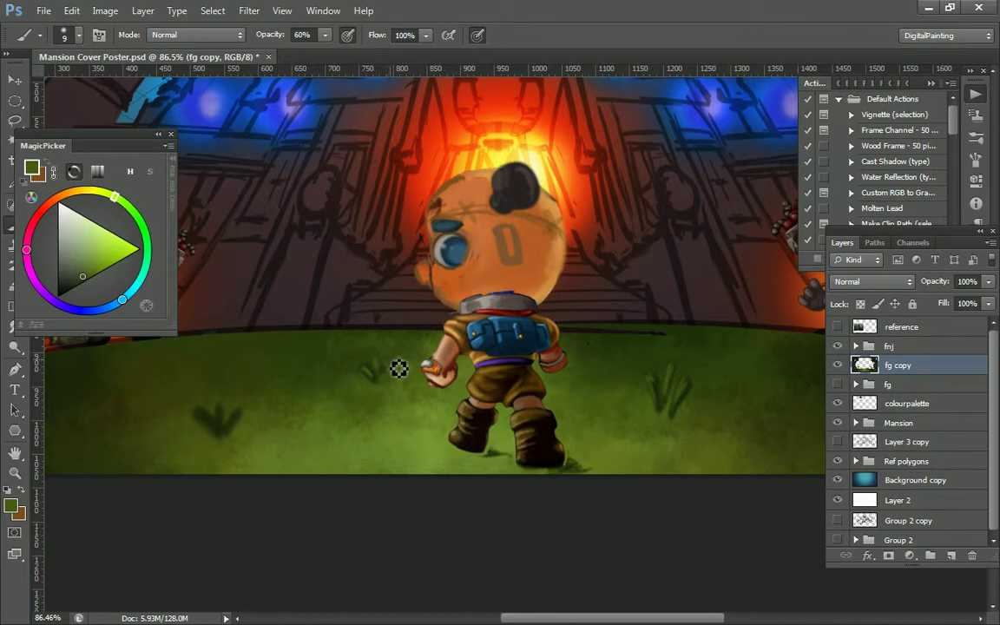
Highlight the blades of the grass tufts on both sides of the character with sampled light lawn green and brush size 8
{"action": "key", "text": "bracketright"}
{"action": "key", "text": "bracketright"}
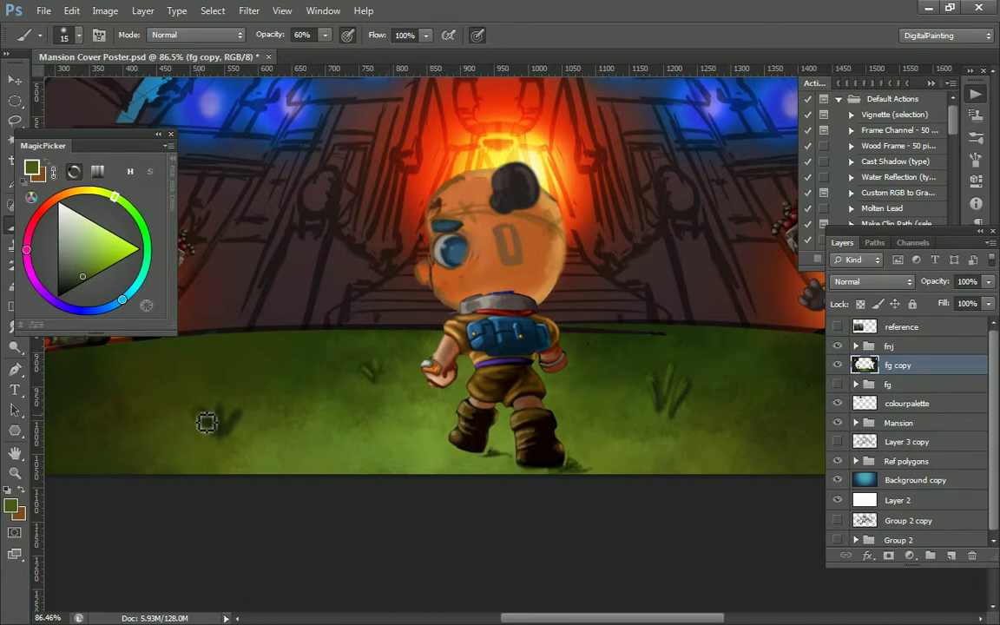
{"action": "key", "text": "bracketleft"}
{"action": "key", "text": "bracketleft"}
{"action": "key", "text": "bracketright"}
{"action": "left_click", "coordinate": [453, 419], "text": "alt"}
{"action": "key", "text": "bracketleft"}
{"action": "mouse_move", "coordinate": [215, 428]}
{"action": "left_mouse_down"}
{"action": "mouse_move", "coordinate": [205, 416]}
{"action": "mouse_move", "coordinate": [247, 425]}
{"action": "left_mouse_up"}
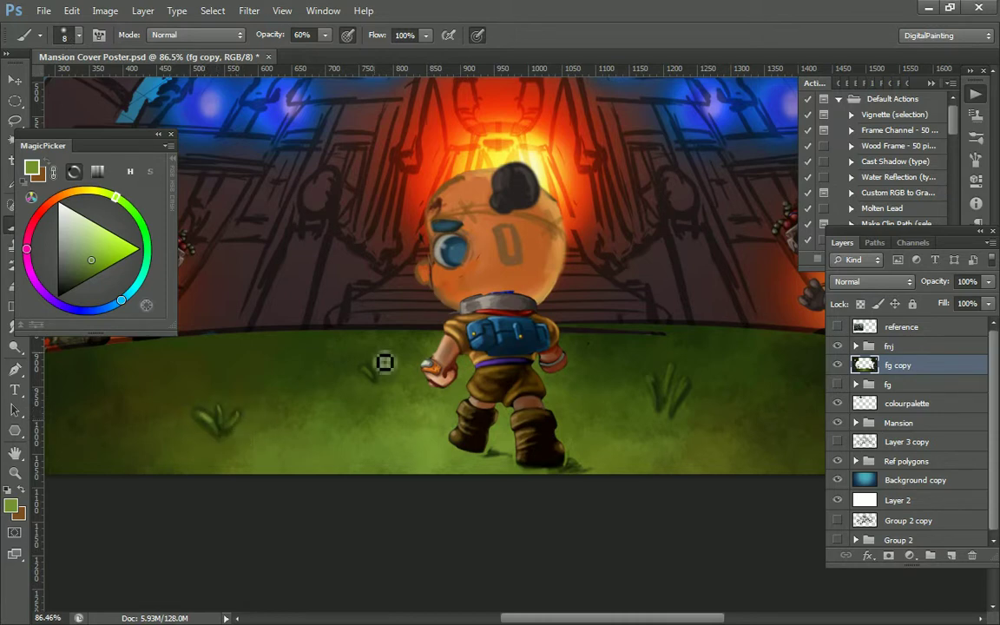
{"action": "mouse_move", "coordinate": [387, 369]}
{"action": "left_mouse_down"}
{"action": "mouse_move", "coordinate": [398, 372]}
{"action": "mouse_move", "coordinate": [372, 378]}
{"action": "mouse_move", "coordinate": [387, 368]}
{"action": "left_mouse_up"}
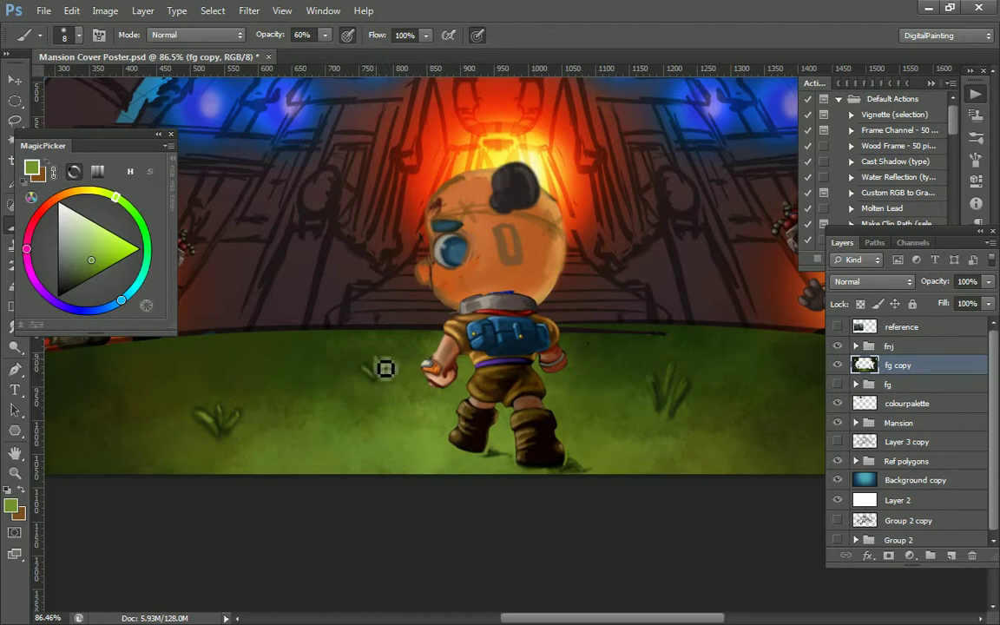
{"action": "mouse_move", "coordinate": [672, 388]}
{"action": "left_mouse_down"}
{"action": "mouse_move", "coordinate": [658, 383]}
{"action": "mouse_move", "coordinate": [681, 373]}
{"action": "mouse_move", "coordinate": [672, 395]}
{"action": "mouse_move", "coordinate": [695, 389]}
{"action": "left_mouse_up"}
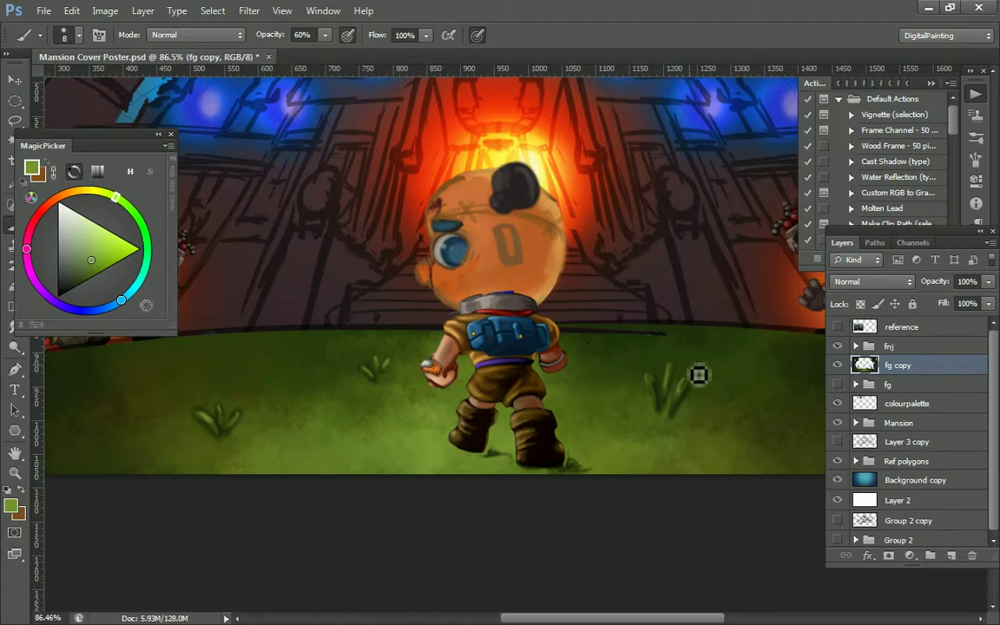
Softly shade the ground around the grass tufts with sampled dark green, brush sizes 40 and 35, and 20% opacity
{"action": "scroll", "coordinate": [699, 375], "scroll_direction": "down", "scroll_amount": 4}
{"action": "scroll", "coordinate": [679, 449], "scroll_direction": "up", "scroll_amount": 1}
{"action": "left_click_drag", "start_coordinate": [667, 535], "coordinate": [643, 376]}
{"action": "left_click", "coordinate": [604, 443], "text": "alt"}
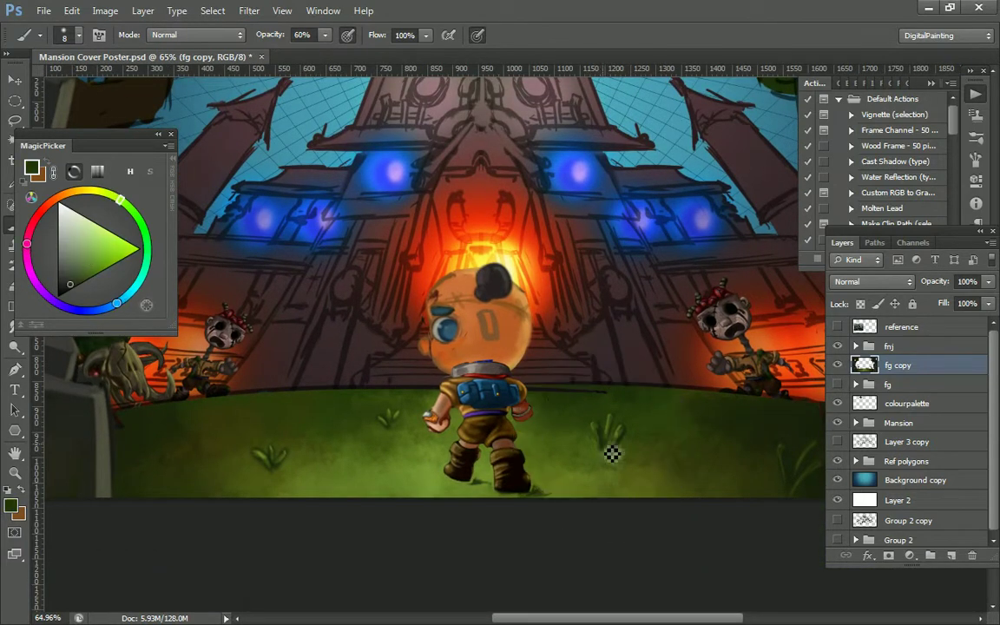
{"action": "key", "text": "bracketright"}
{"action": "key", "text": "bracketright"}
{"action": "key", "text": "bracketright"}
{"action": "key", "text": "bracketright"}
{"action": "key", "text": "bracketright"}
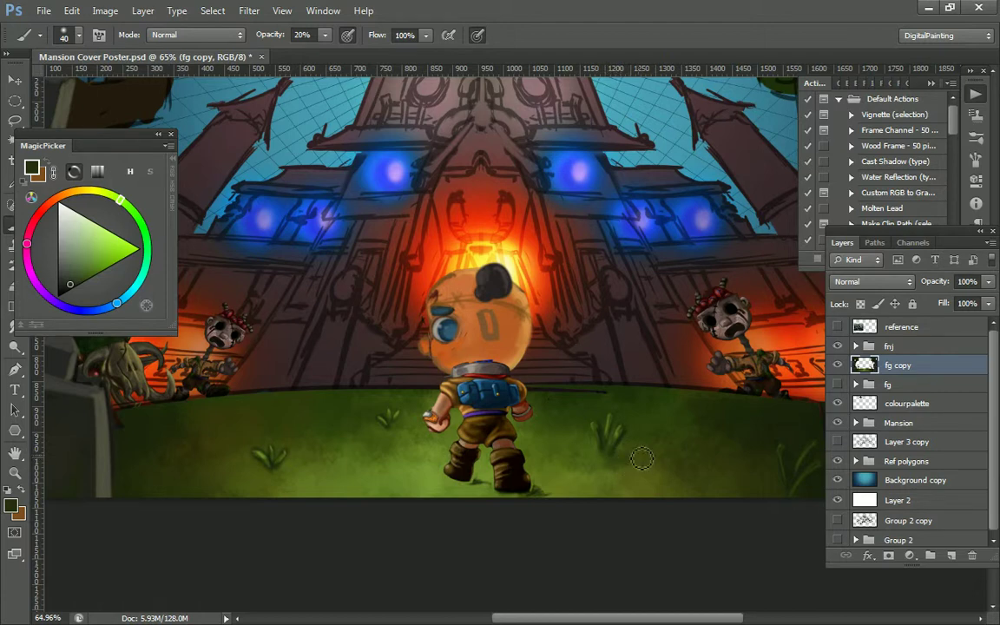
{"action": "key", "text": "bracketleft"}
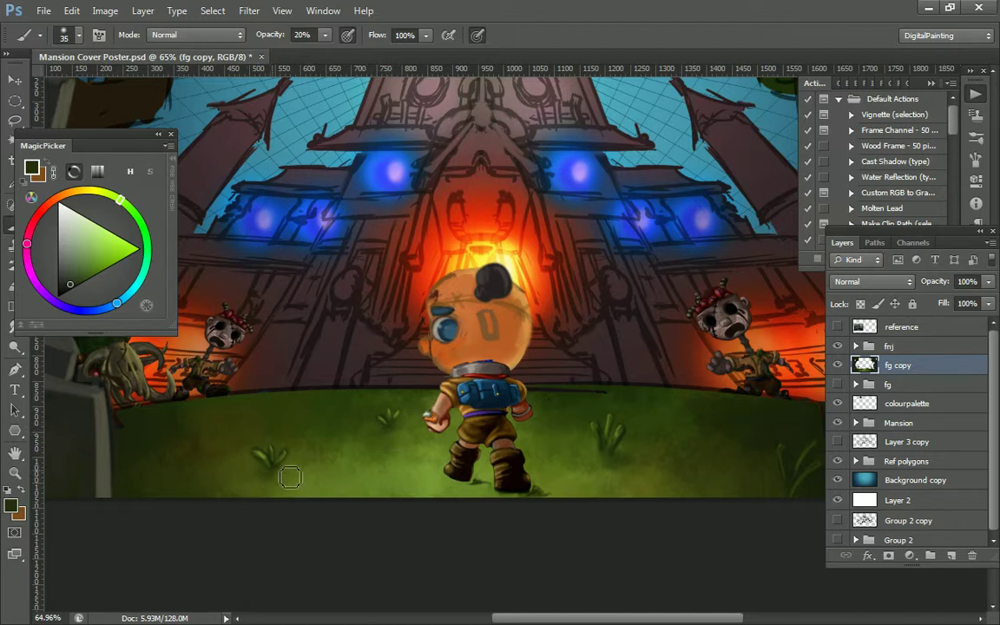
Save the poster and add a new layer above the fg copy layer
{"action": "mouse_move", "coordinate": [719, 431]}
{"action": "left_mouse_down"}
{"action": "mouse_move", "coordinate": [625, 404]}
{"action": "mouse_move", "coordinate": [569, 404]}
{"action": "left_mouse_up"}
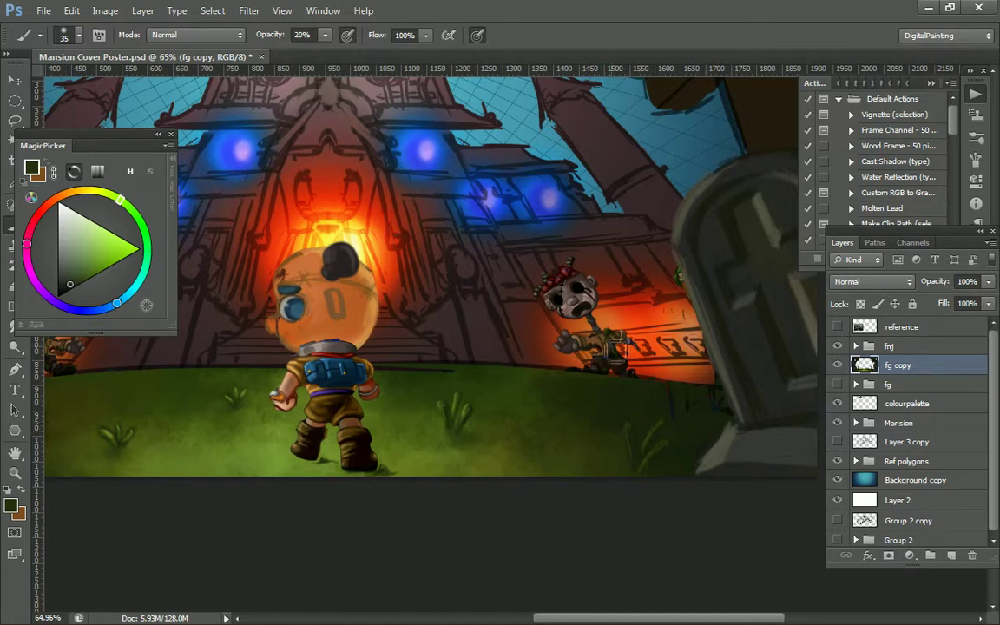
{"action": "key", "text": "ctrl+s"}
{"action": "key", "text": "ctrl+shift+n"}
{"action": "key", "text": "Return"}
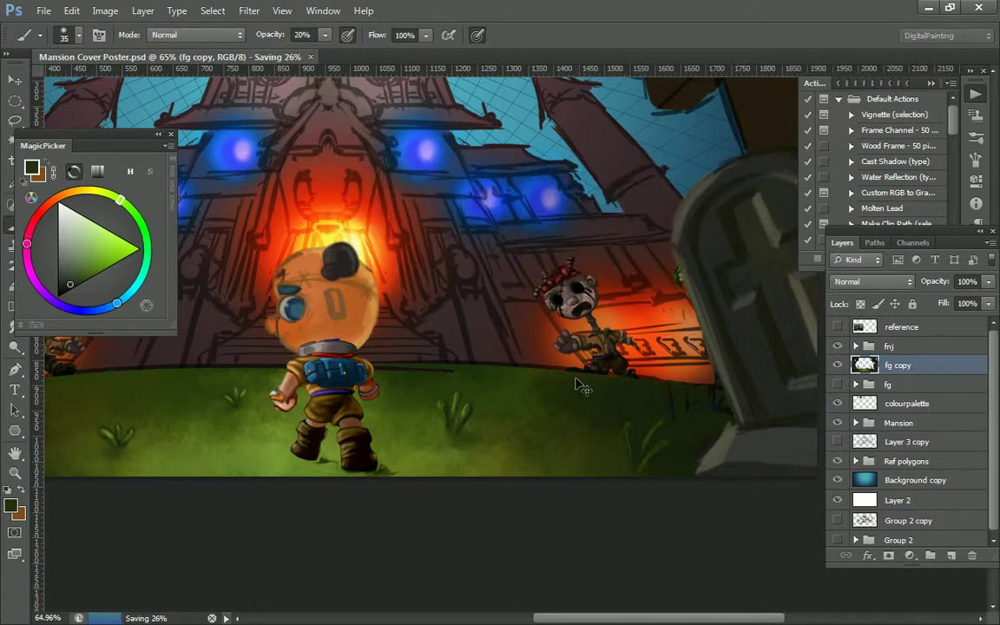
Handwrite the note "Dammit 10 more mins" in white on the lawn right of the character with brush size 9 and 100% opacity
{"action": "key", "text": "x"}
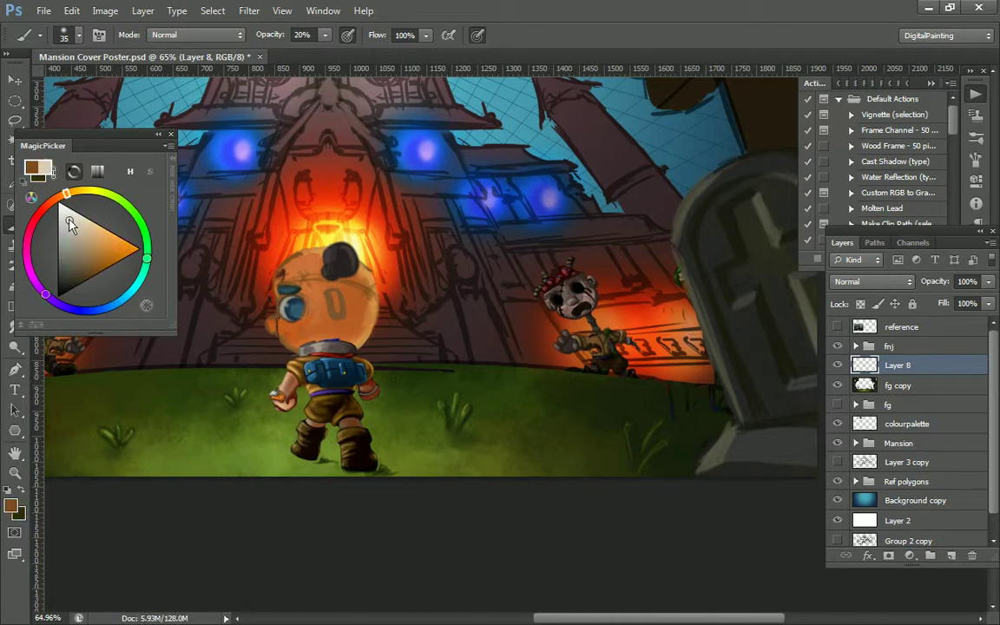
{"action": "left_click", "coordinate": [60, 204]}
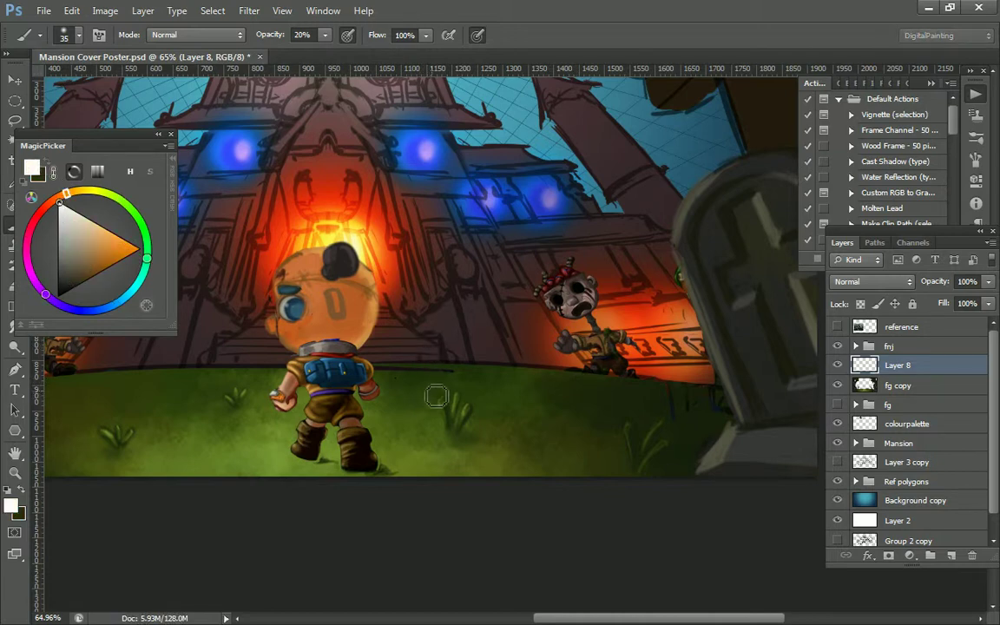
{"action": "left_click_drag", "start_coordinate": [492, 385], "coordinate": [493, 401]}
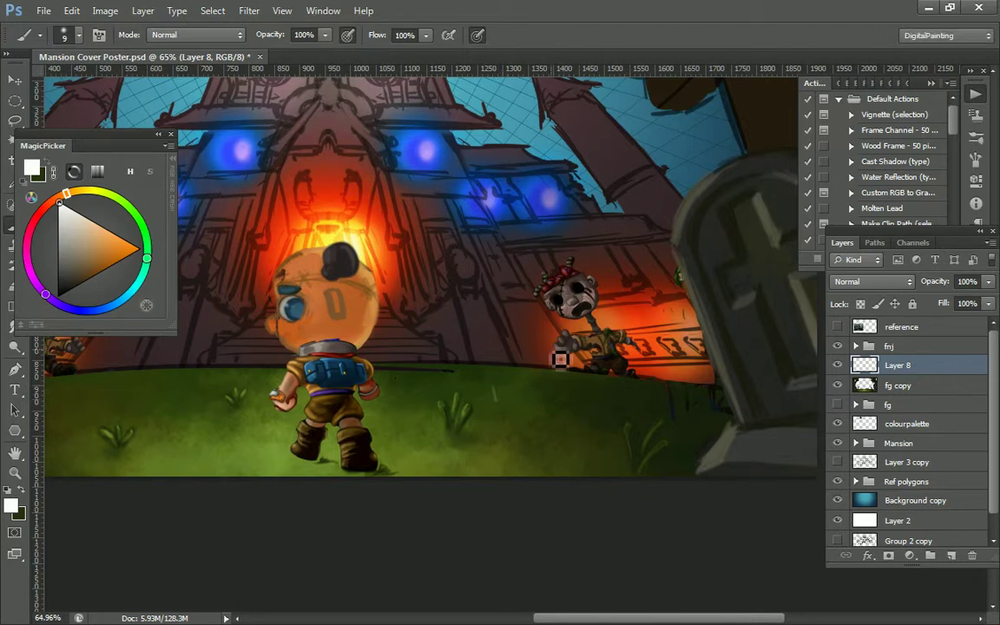
{"action": "key", "text": "0"}
{"action": "mouse_move", "coordinate": [492, 388]}
{"action": "left_mouse_down"}
{"action": "mouse_move", "coordinate": [525, 413]}
{"action": "mouse_move", "coordinate": [556, 414]}
{"action": "mouse_move", "coordinate": [563, 402]}
{"action": "mouse_move", "coordinate": [618, 405]}
{"action": "left_mouse_up"}
{"action": "left_click_drag", "start_coordinate": [624, 399], "coordinate": [622, 400]}
{"action": "left_click_drag", "start_coordinate": [630, 405], "coordinate": [674, 405]}
{"action": "left_click_drag", "start_coordinate": [677, 405], "coordinate": [686, 404]}
{"action": "left_click_drag", "start_coordinate": [501, 425], "coordinate": [500, 426]}
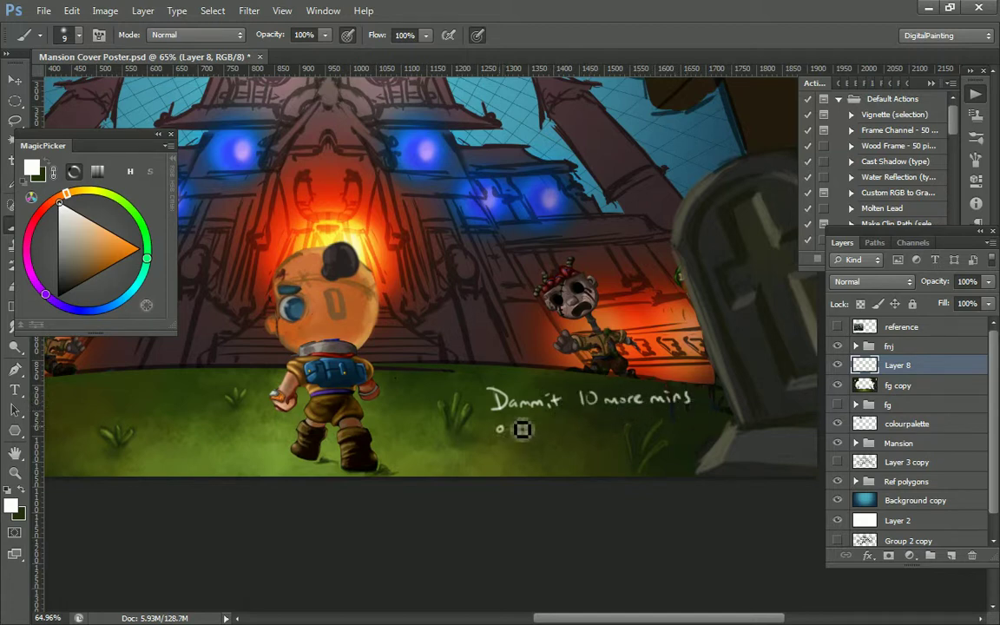